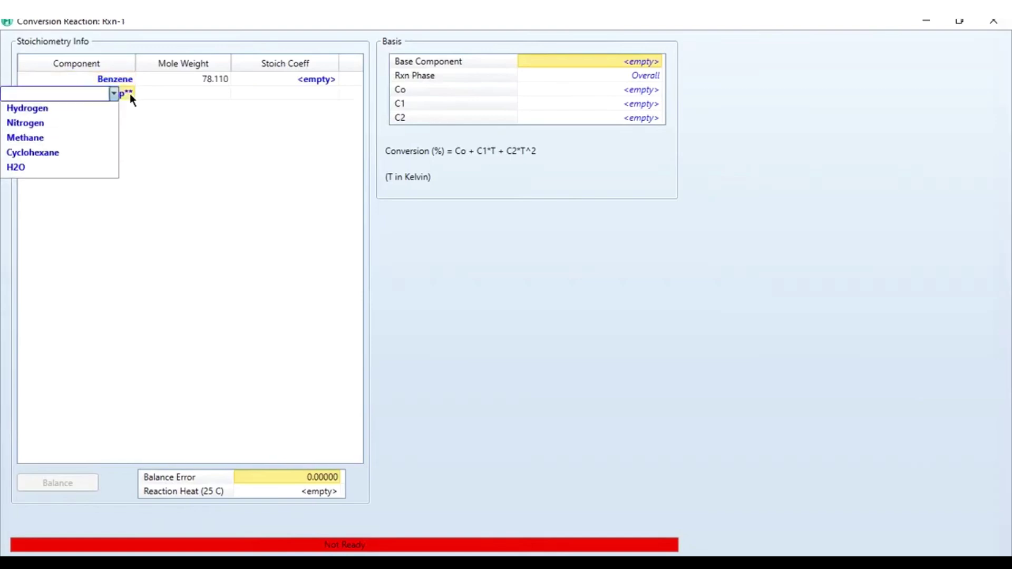
Add Hydrogen and Cyclohexane as components of the conversion reaction below Benzene.
{"action": "left_click", "coordinate": [81, 112]}
{"action": "left_click", "coordinate": [132, 109]}
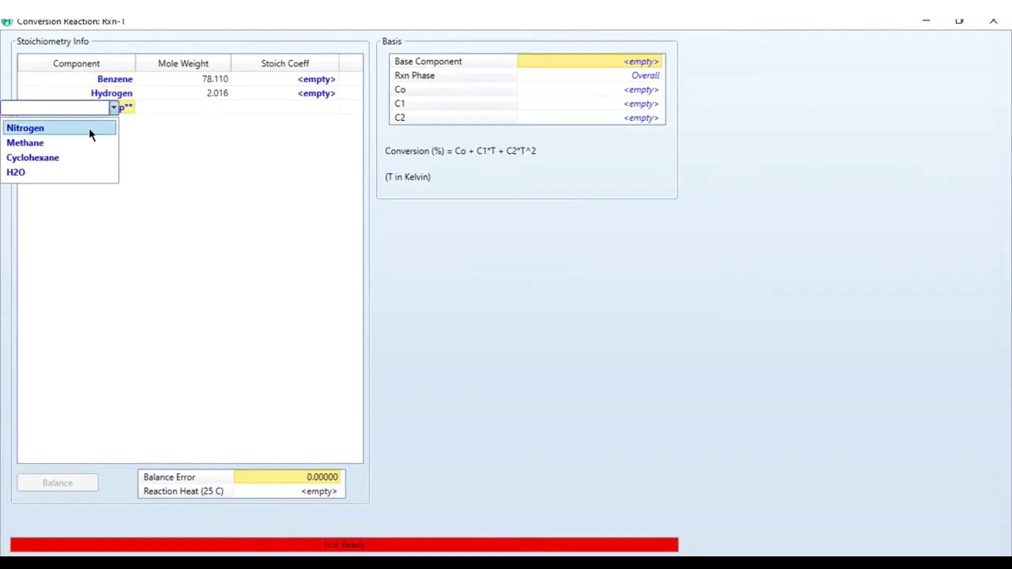
{"action": "left_click", "coordinate": [45, 157]}
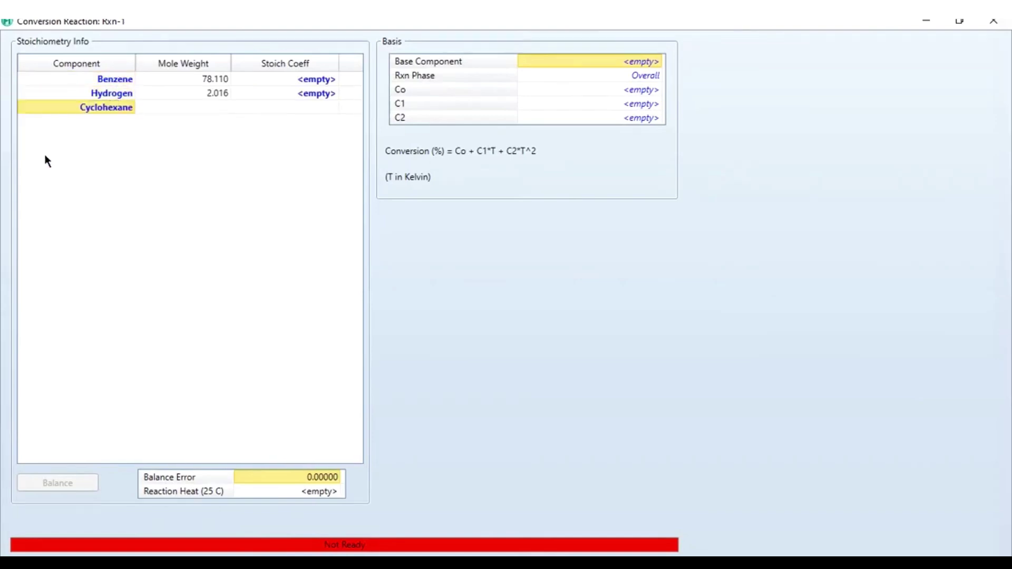
Set the stoichiometric coefficients to -1 for Benzene, -3 for Hydrogen and 1 for Cyclohexane.
{"action": "left_click", "coordinate": [293, 79]}
{"action": "type", "text": "-1"}
{"action": "key", "text": "Return"}
{"action": "type", "text": "-3"}
{"action": "key", "text": "Return"}
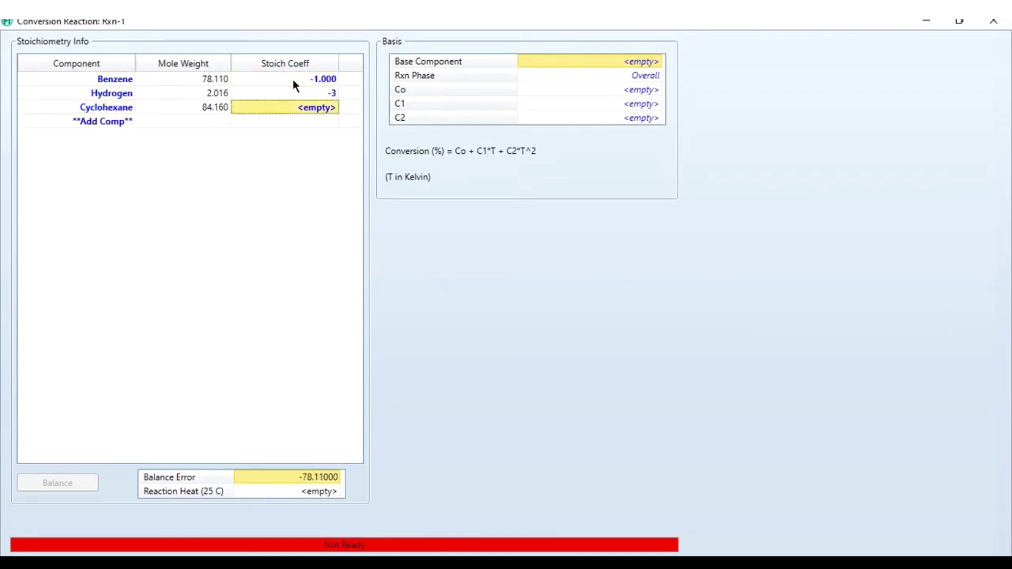
{"action": "type", "text": "1"}
{"action": "key", "text": "Return"}
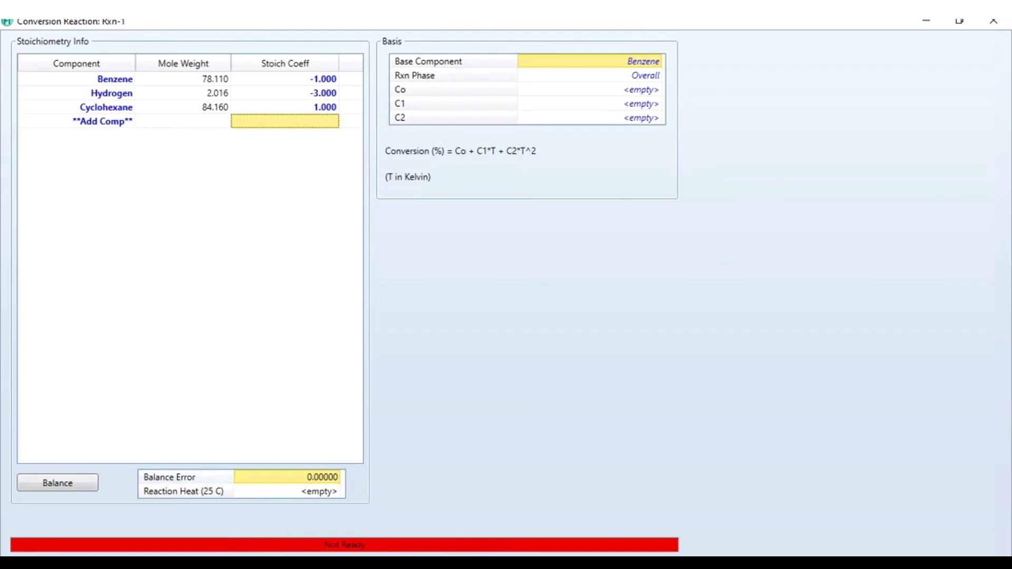
Look up the benzene conversion in the operating conditions slide, set the reaction's Co to 99.8 and close the reaction window.
{"action": "key", "text": "alt+Tab"}
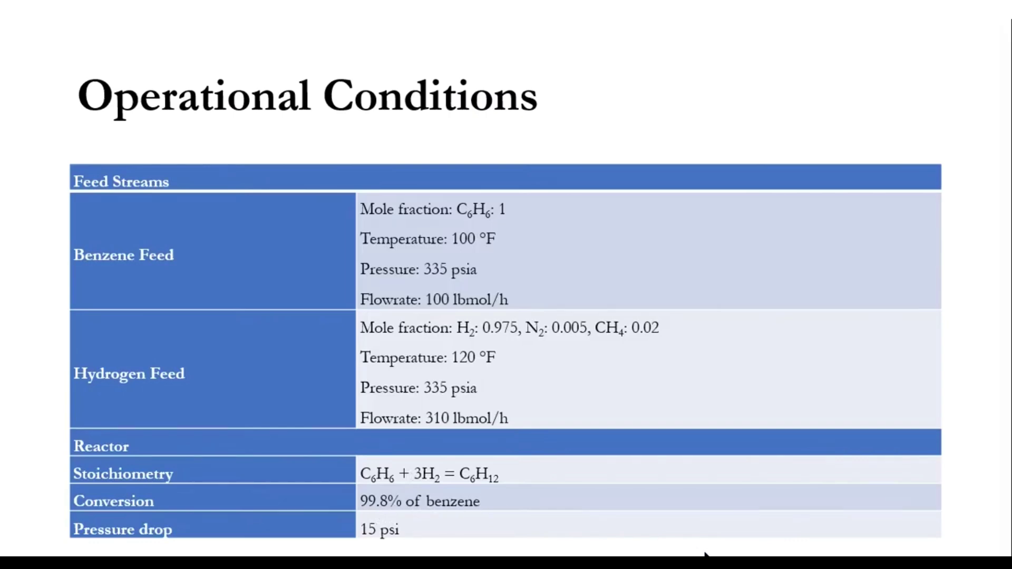
{"action": "key", "text": "alt+Tab"}
{"action": "left_click", "coordinate": [609, 96]}
{"action": "type", "text": "99.8"}
{"action": "key", "text": "Return"}
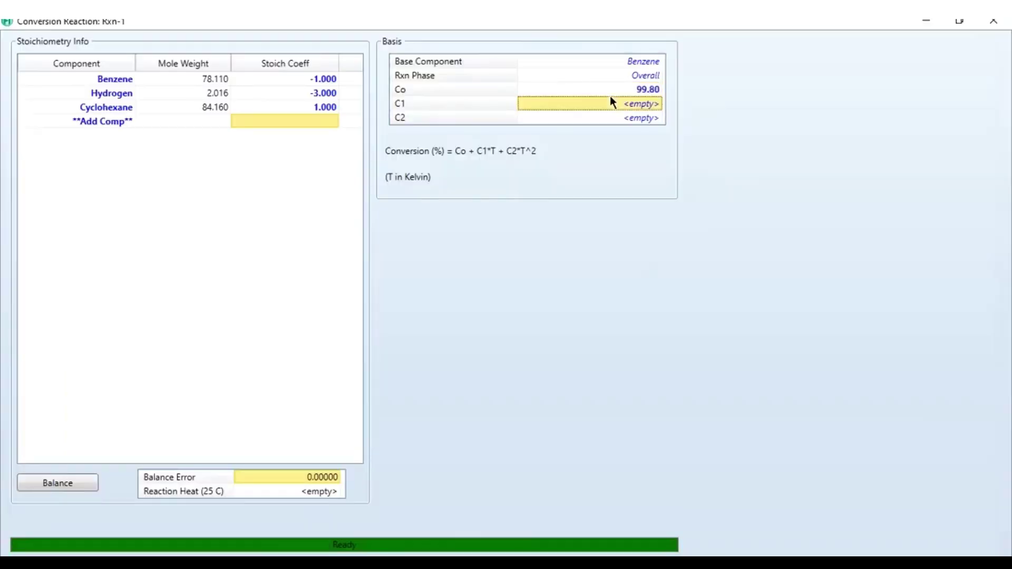
{"action": "left_click", "coordinate": [994, 21]}
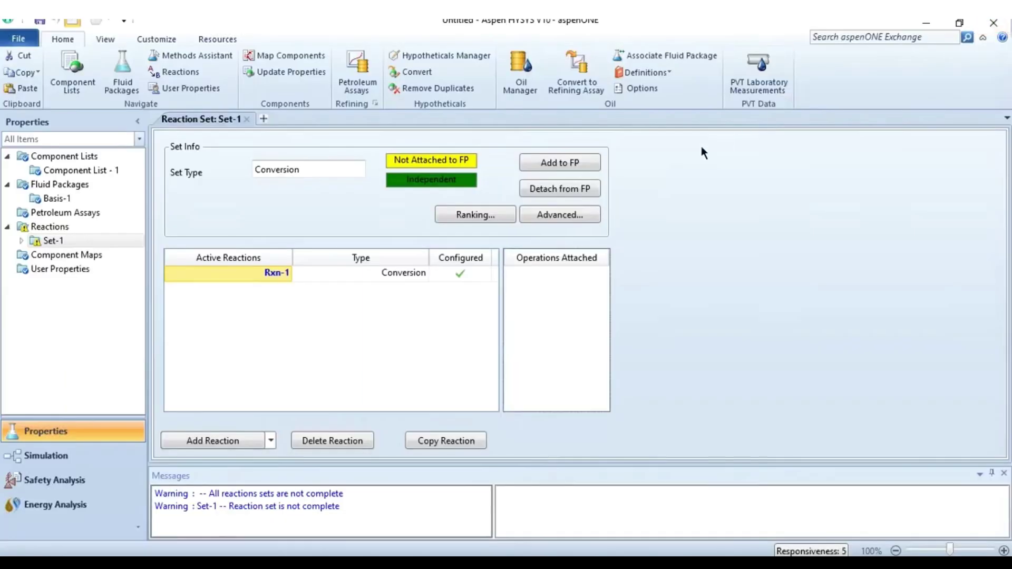
Attach the conversion reaction set to fluid package Basis-1 and switch to the simulation environment.
{"action": "left_click", "coordinate": [564, 169]}
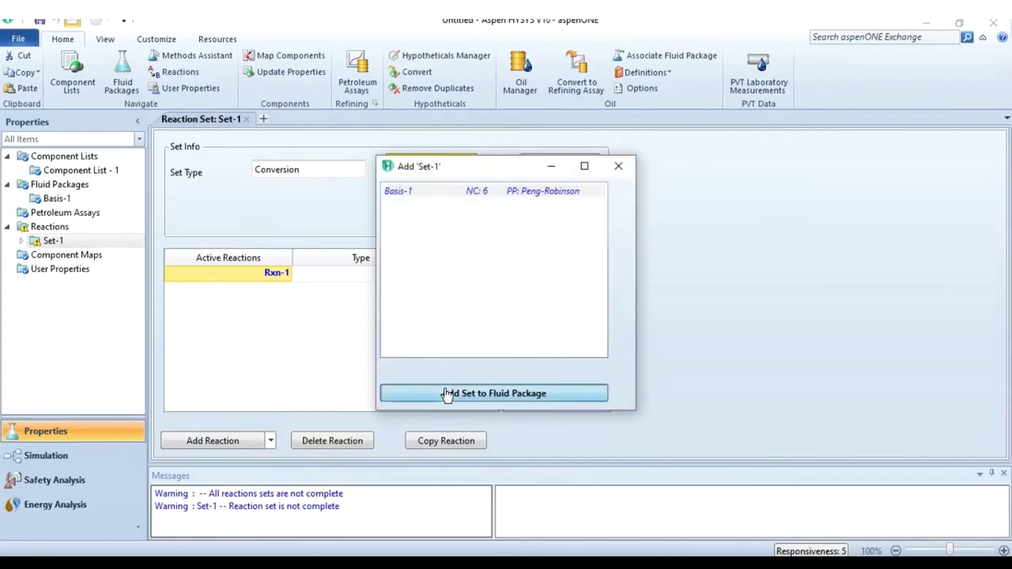
{"action": "left_click", "coordinate": [448, 392]}
{"action": "left_click", "coordinate": [111, 465]}
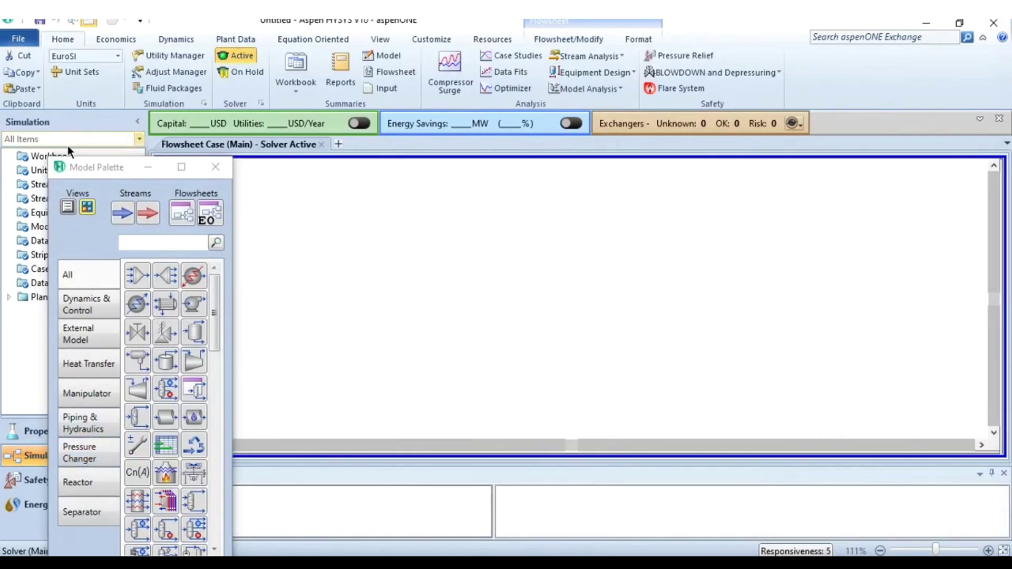
Place a mixer on the empty flowsheet and a heat exchanger to its right, with the Model Palette moved aside.
{"action": "left_click", "coordinate": [98, 162]}
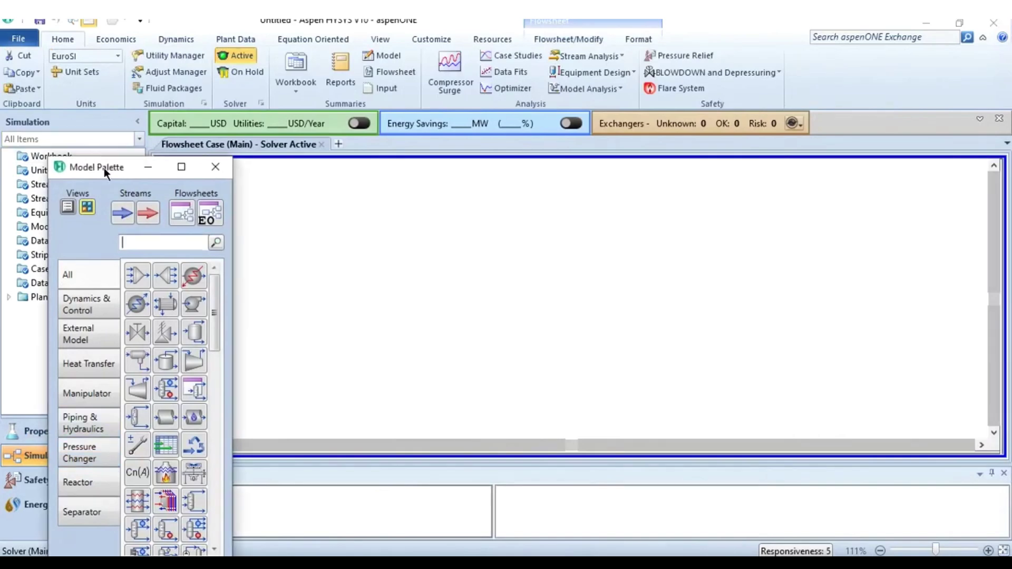
{"action": "left_click_drag", "start_coordinate": [103, 168], "coordinate": [67, 125]}
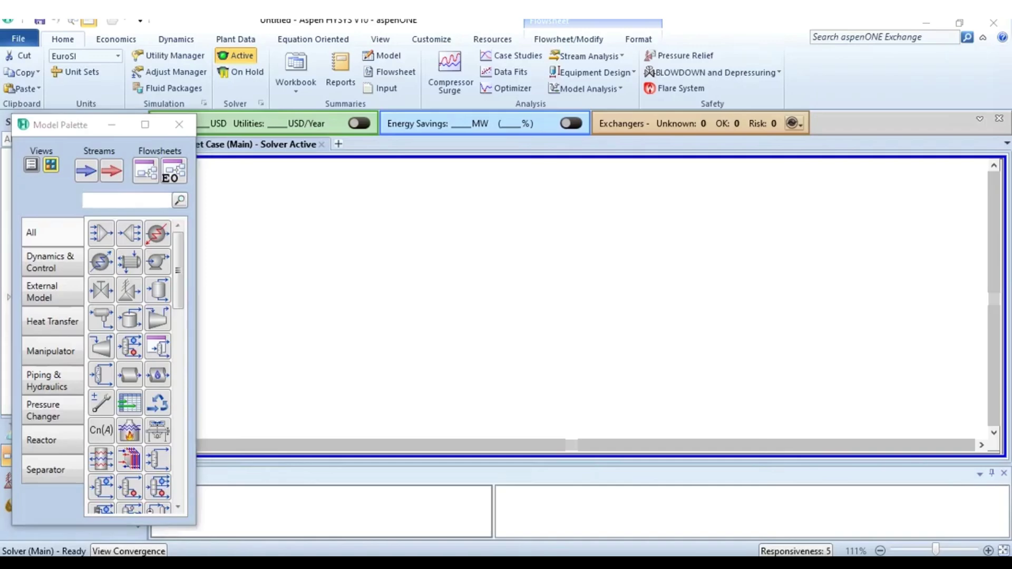
{"action": "left_click", "coordinate": [102, 233]}
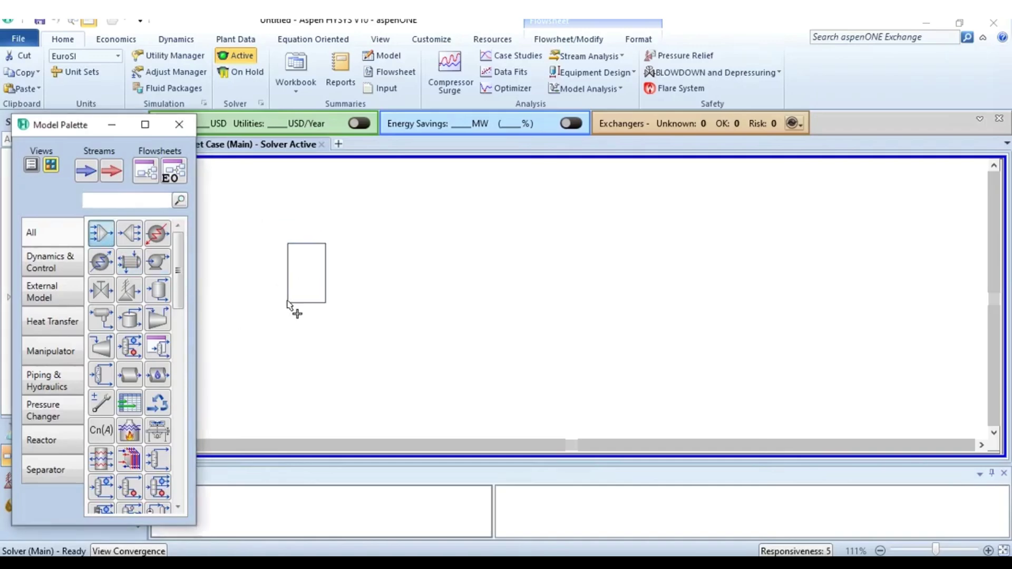
{"action": "left_click", "coordinate": [283, 331]}
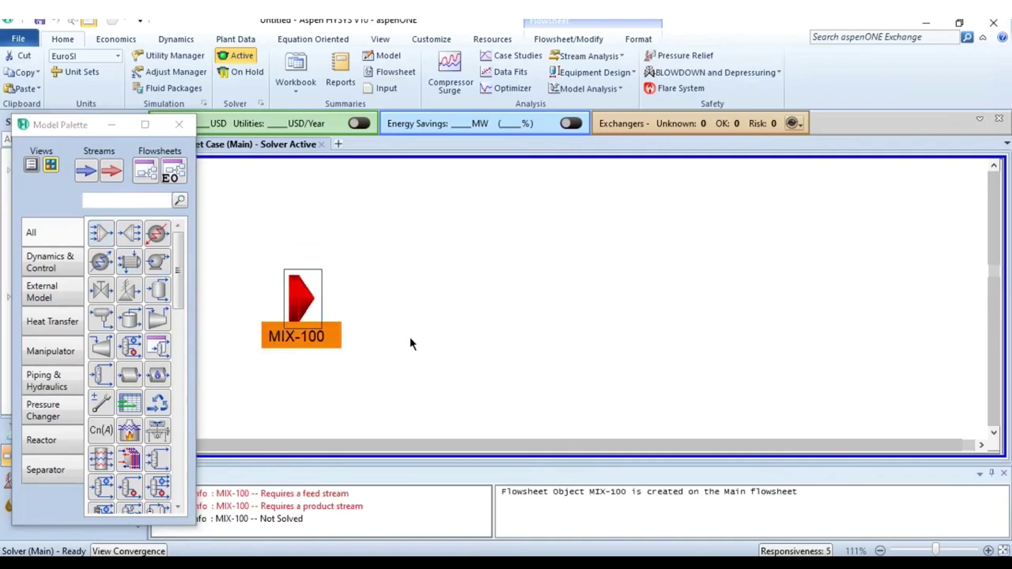
{"action": "left_click", "coordinate": [132, 262]}
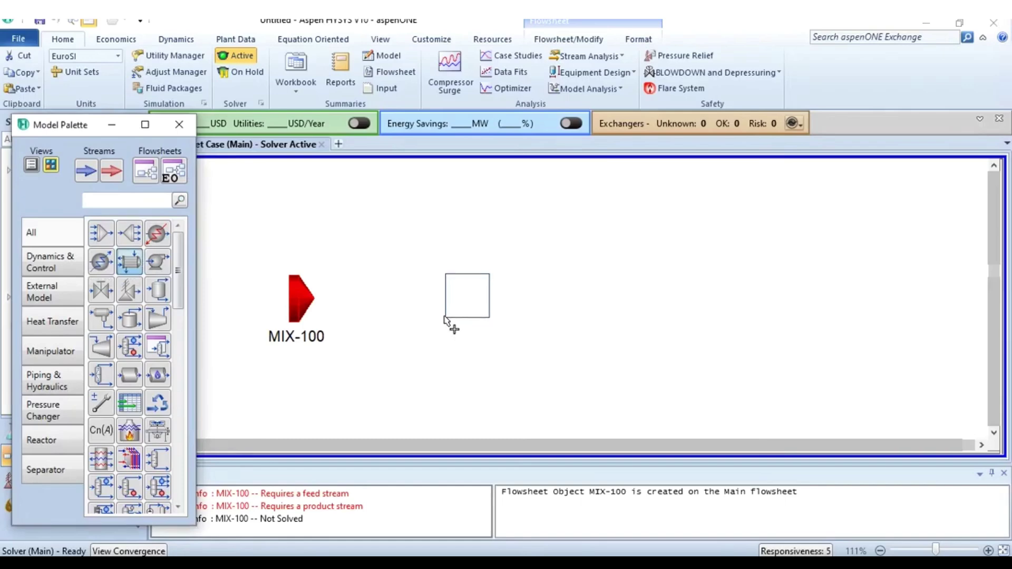
{"action": "left_click", "coordinate": [446, 319]}
{"action": "left_click", "coordinate": [644, 340]}
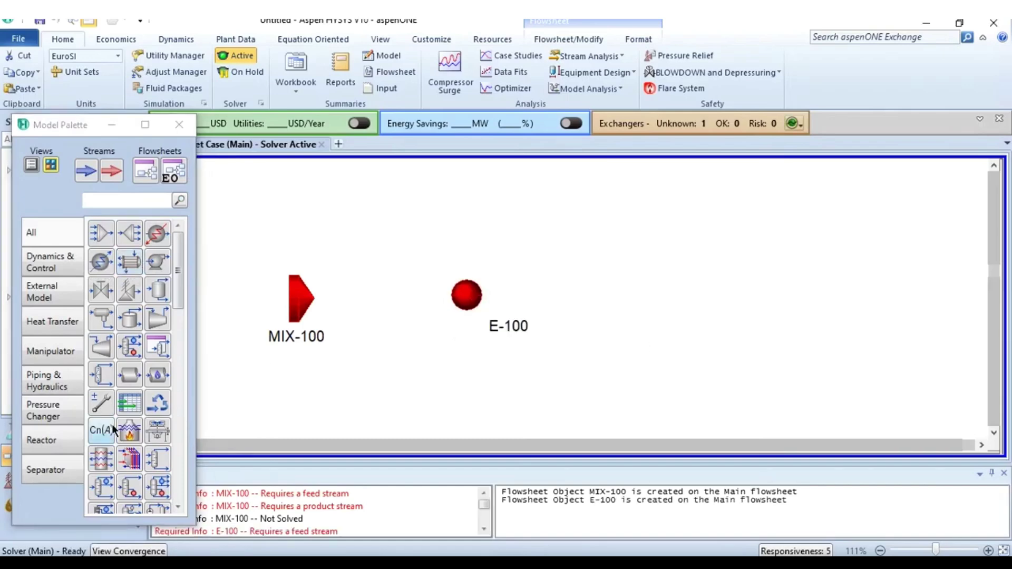
Place a conversion reactor on the flowsheet to the right of the heat exchanger.
{"action": "left_click", "coordinate": [55, 463]}
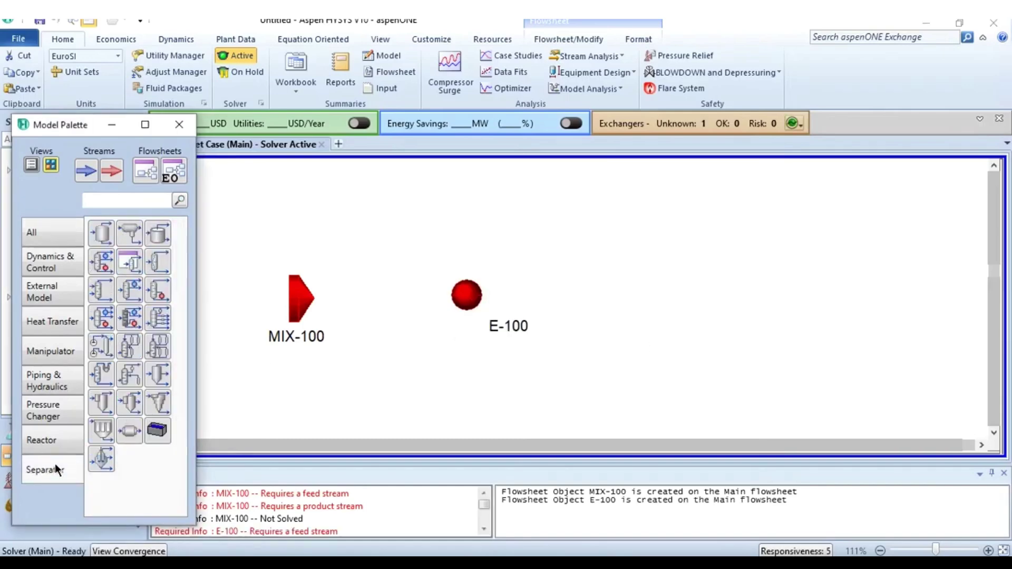
{"action": "left_click", "coordinate": [28, 433]}
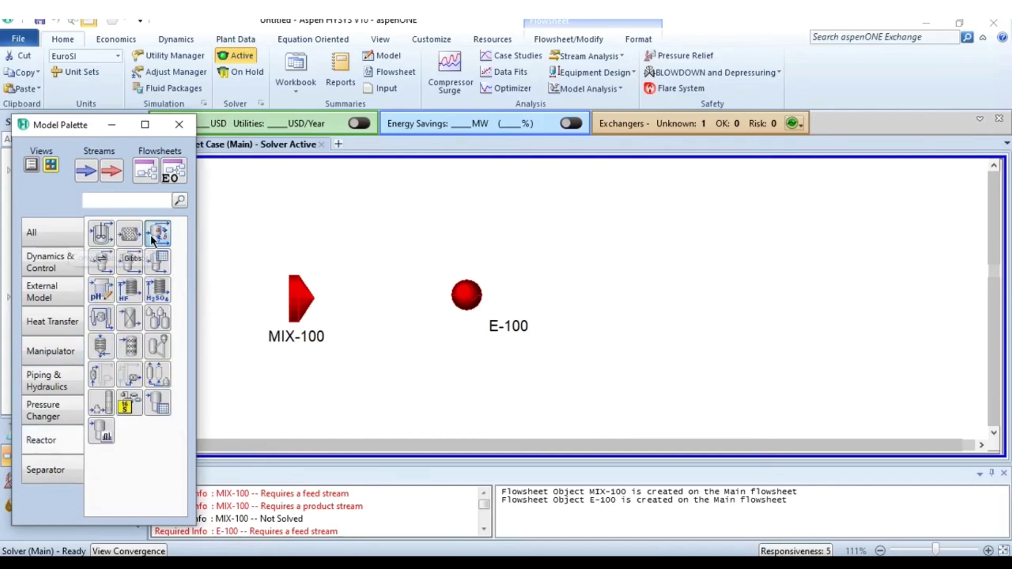
{"action": "left_click", "coordinate": [150, 235]}
{"action": "left_click", "coordinate": [611, 354]}
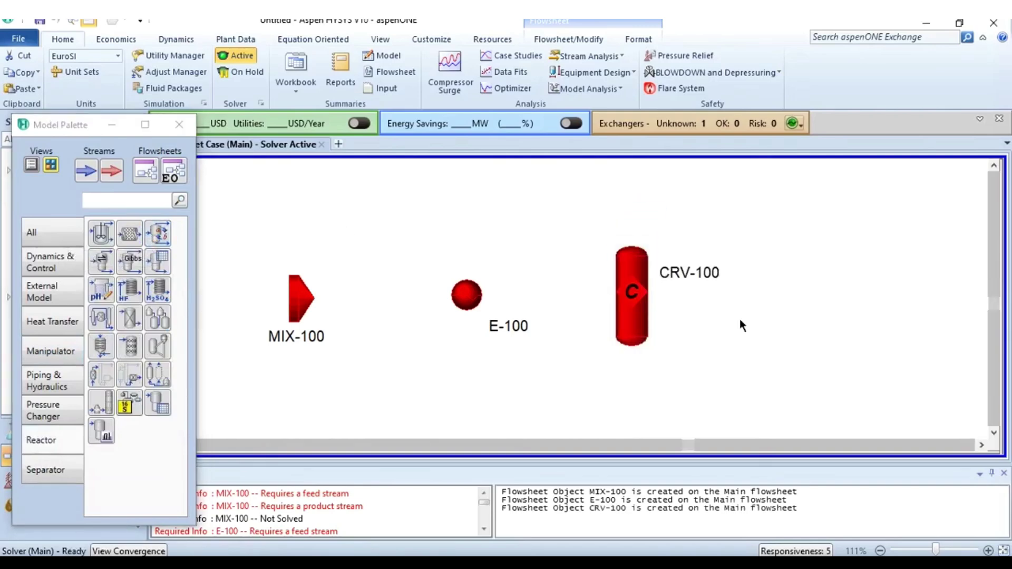
Place a second heat exchanger to the right of the reactor and a separator vessel beyond it.
{"action": "left_click", "coordinate": [40, 238]}
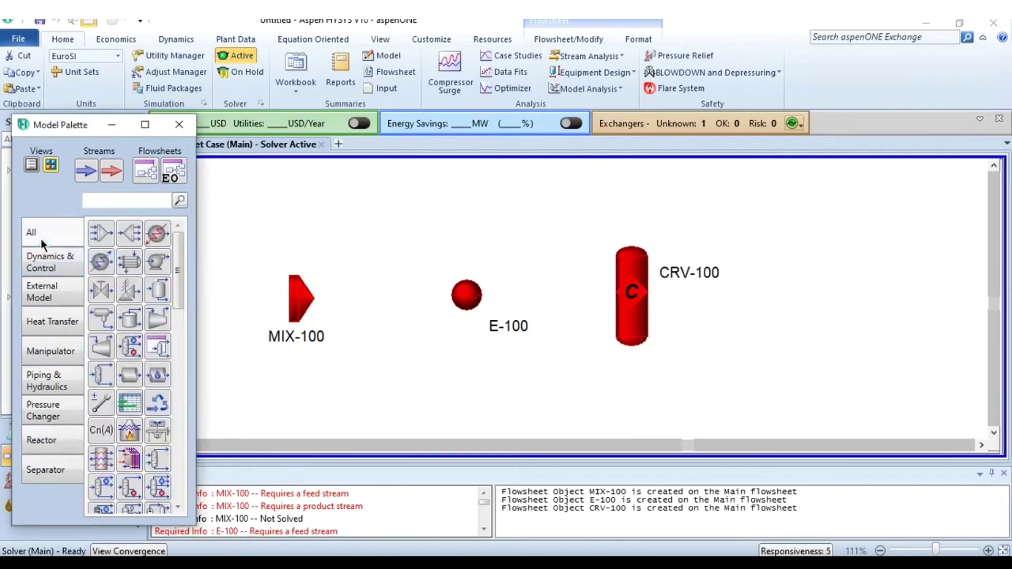
{"action": "left_click", "coordinate": [128, 263]}
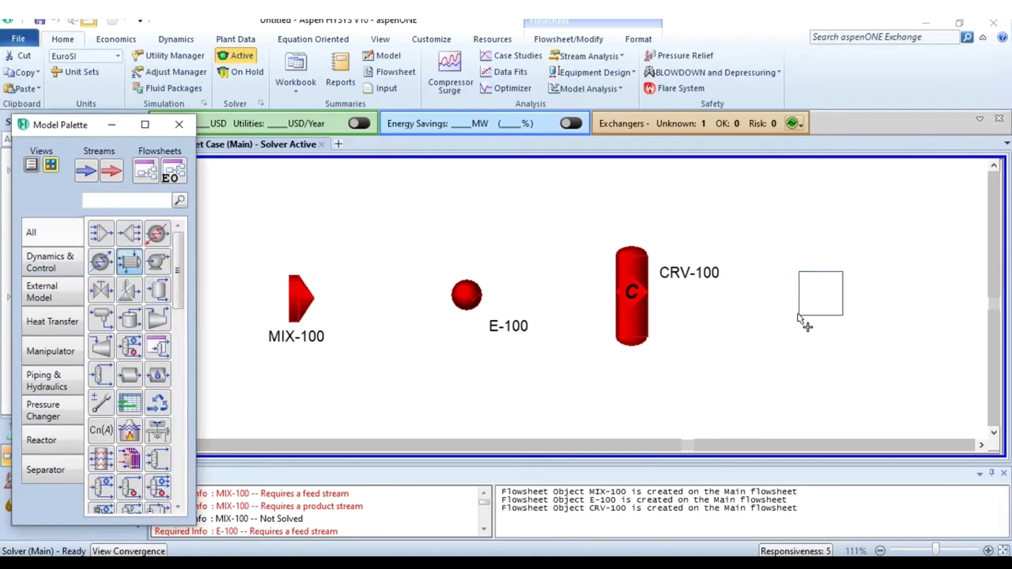
{"action": "left_click", "coordinate": [801, 313]}
{"action": "scroll", "coordinate": [704, 366], "scroll_direction": "down", "scroll_amount": 5}
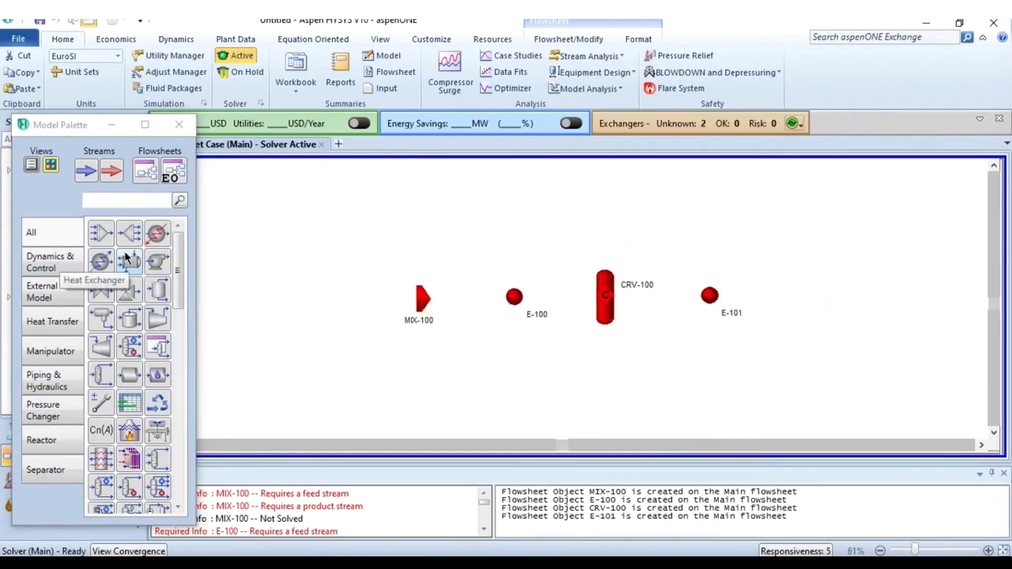
{"action": "left_click", "coordinate": [158, 290]}
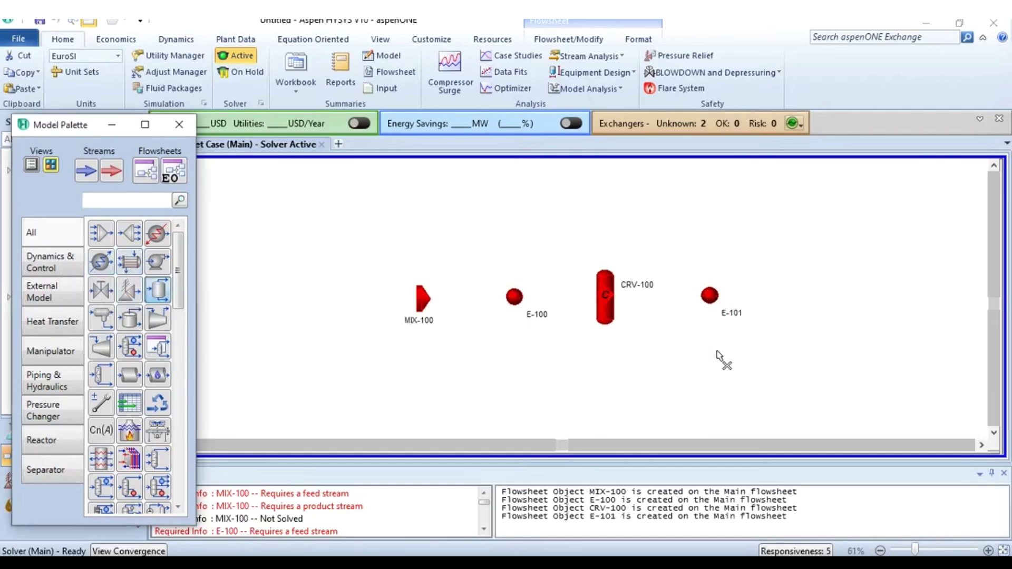
{"action": "left_click", "coordinate": [811, 330]}
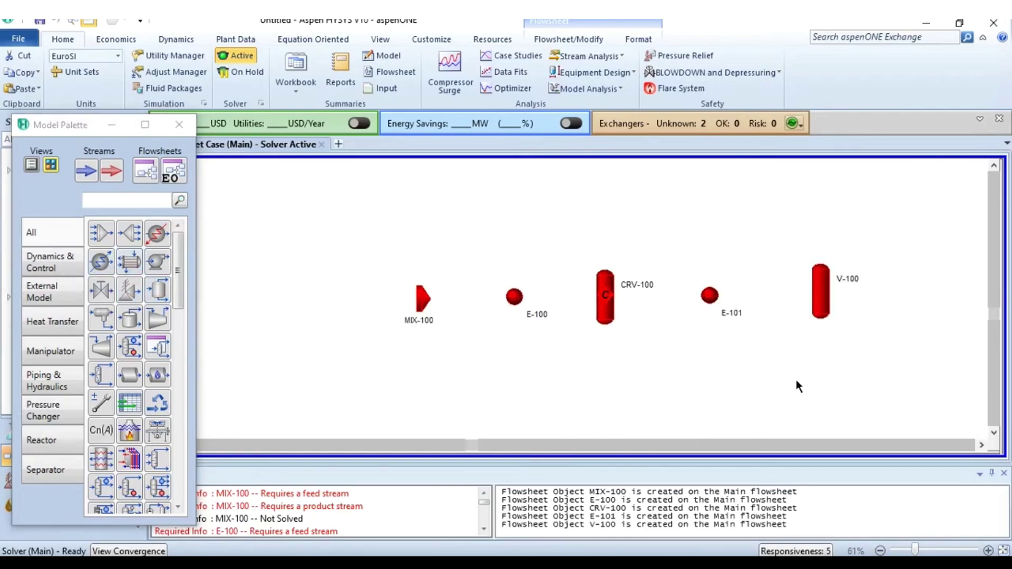
Place one tee above the separator and another tee below it.
{"action": "scroll", "coordinate": [796, 380], "scroll_direction": "down", "scroll_amount": 1}
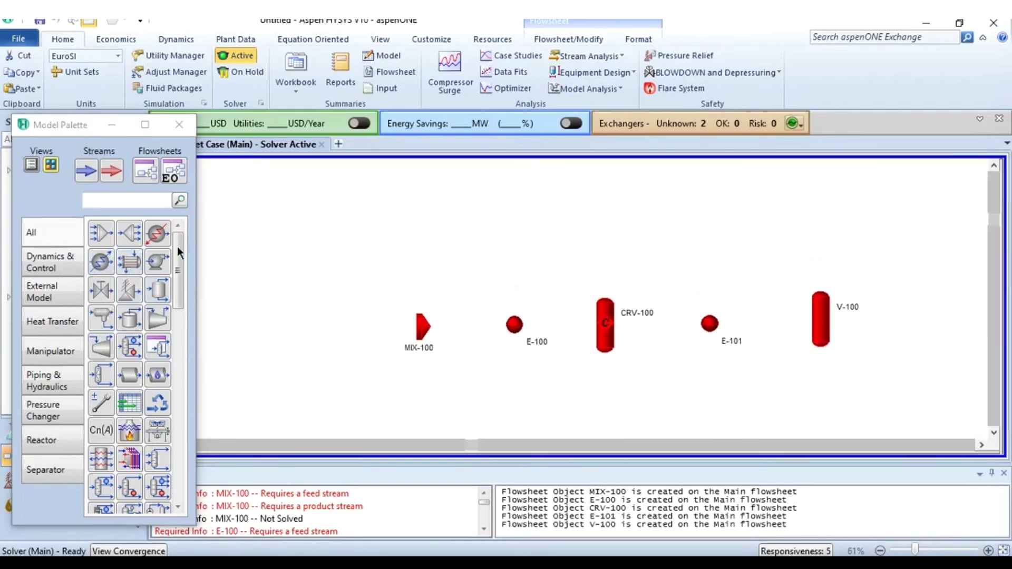
{"action": "left_click", "coordinate": [133, 239]}
{"action": "left_click", "coordinate": [825, 221]}
{"action": "left_click", "coordinate": [757, 404]}
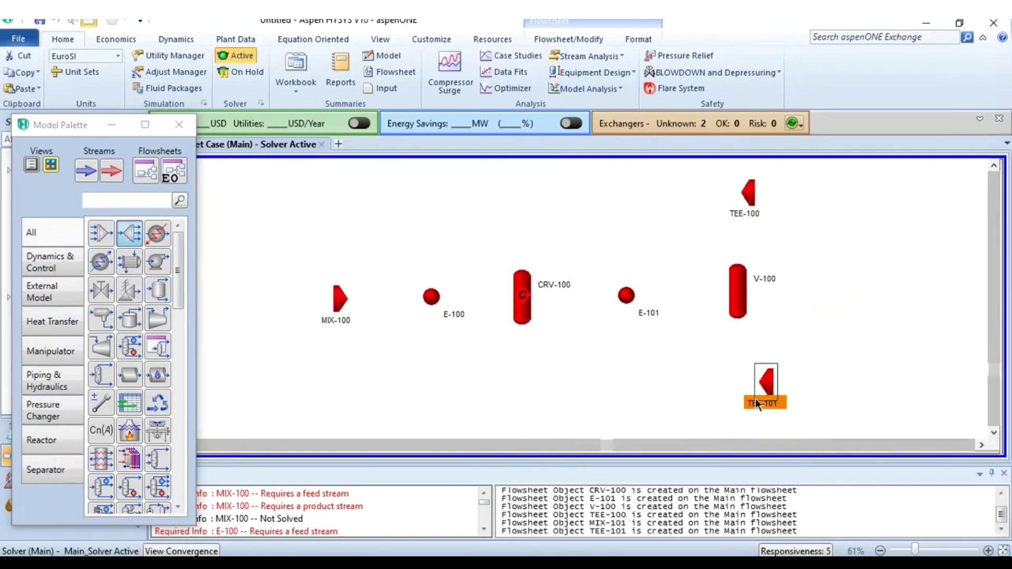
{"action": "left_click", "coordinate": [888, 344]}
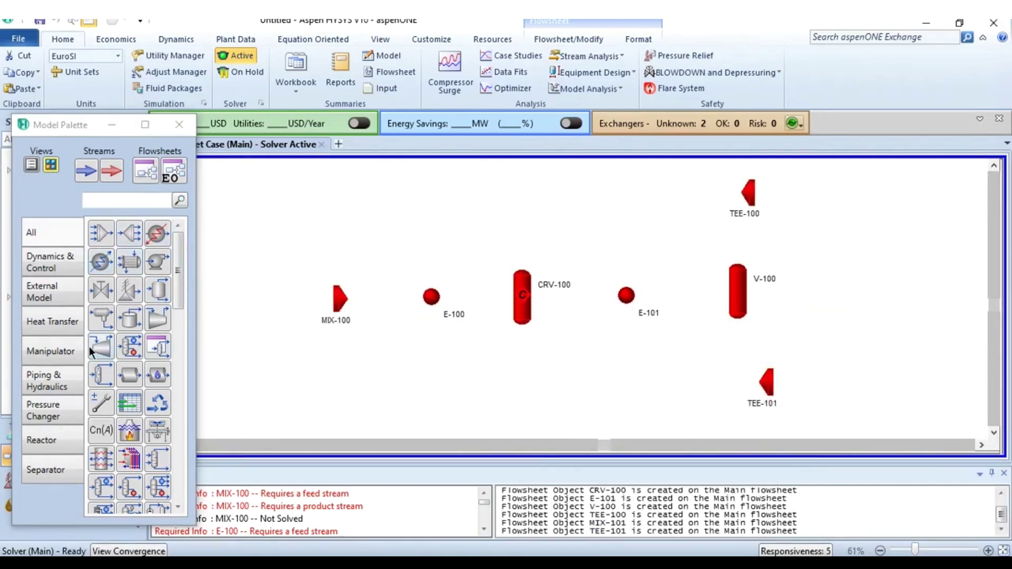
Place a distillation column on the flowsheet to the lower right of the separator.
{"action": "left_click", "coordinate": [53, 469]}
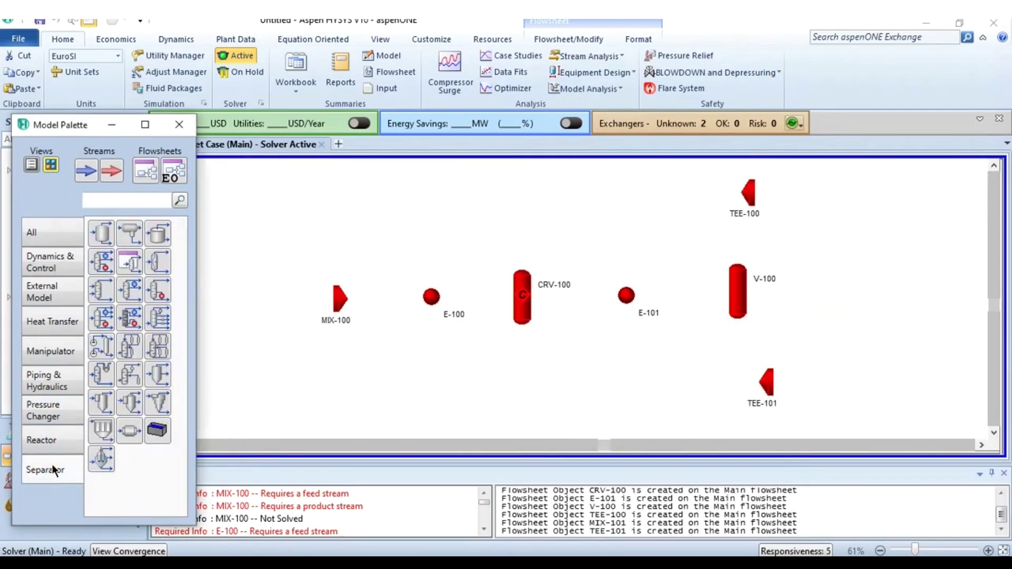
{"action": "left_click", "coordinate": [105, 267]}
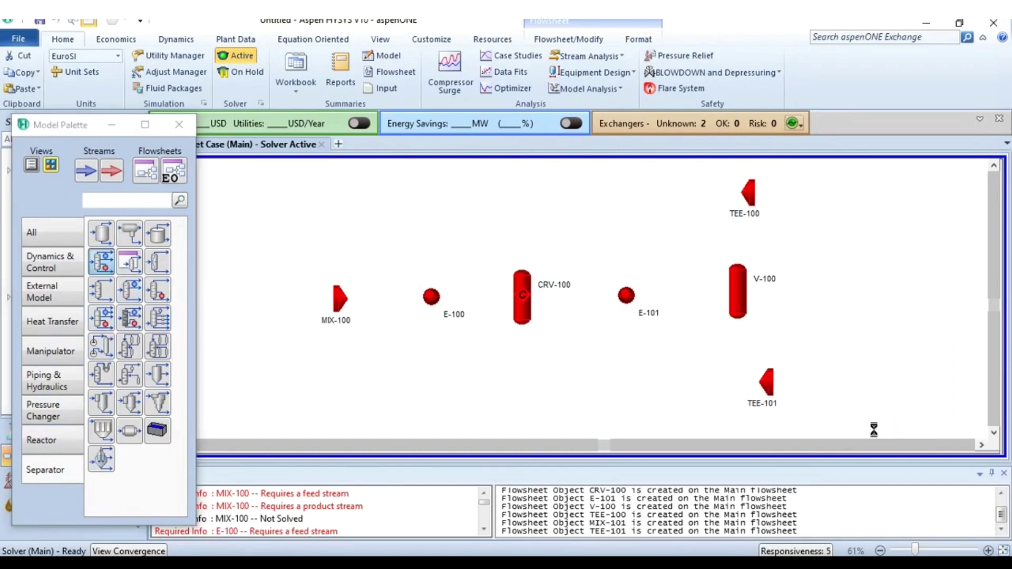
{"action": "left_click", "coordinate": [871, 331]}
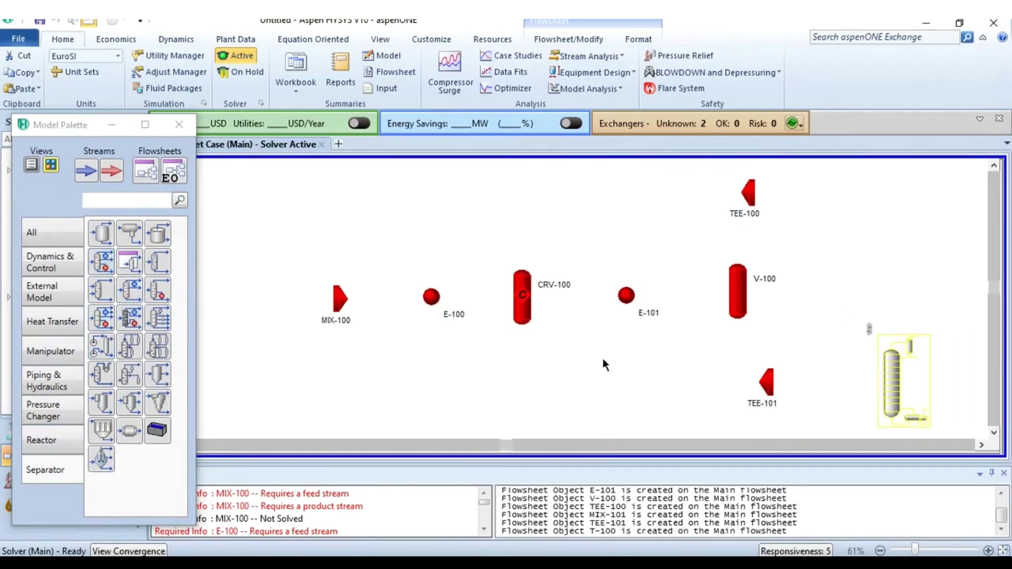
Place one recycle block above the conversion reactor and a second one below it.
{"action": "left_click", "coordinate": [54, 241]}
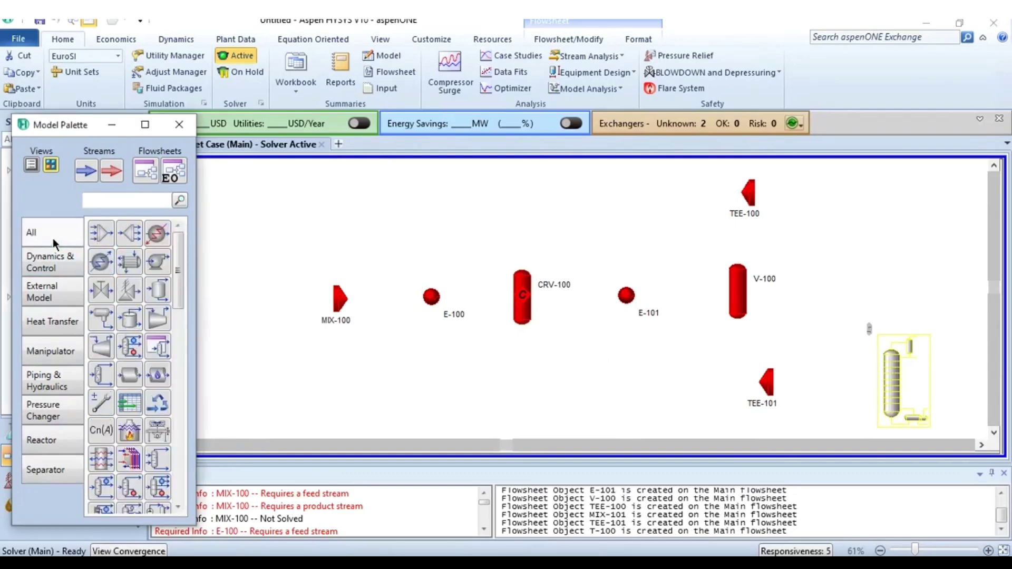
{"action": "left_click", "coordinate": [157, 403]}
{"action": "left_click", "coordinate": [519, 211]}
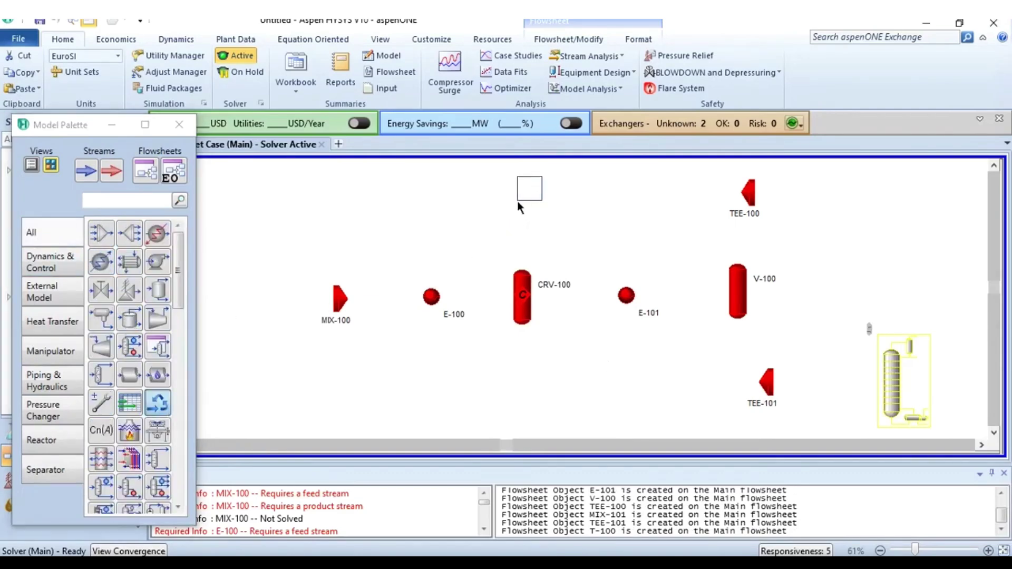
{"action": "left_click", "coordinate": [157, 403]}
{"action": "left_click", "coordinate": [524, 407]}
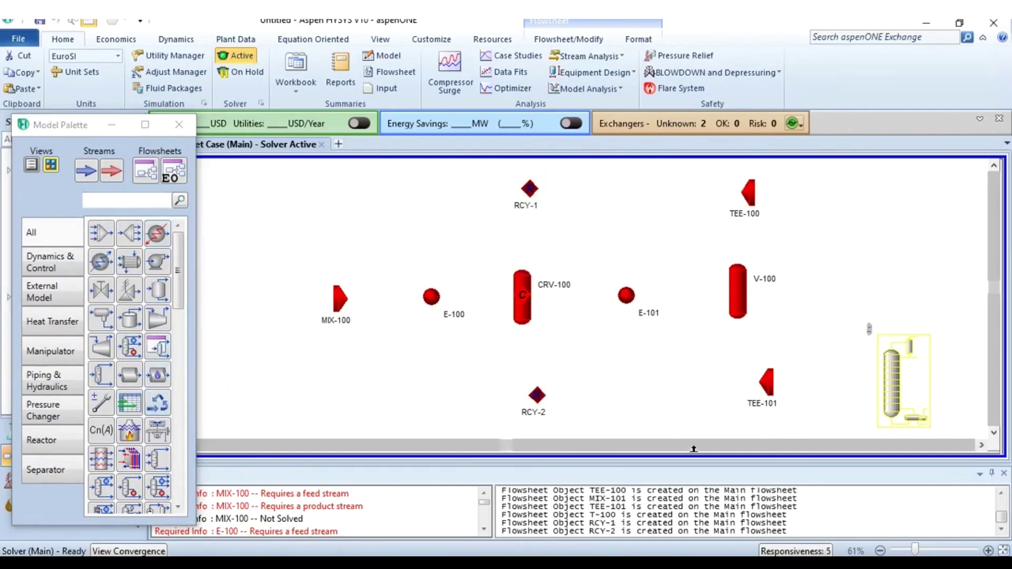
Connect mixer MIX-100 with inlet streams Feed-B and Feed-H2 and outlet stream S-2.
{"action": "double_click", "coordinate": [340, 300]}
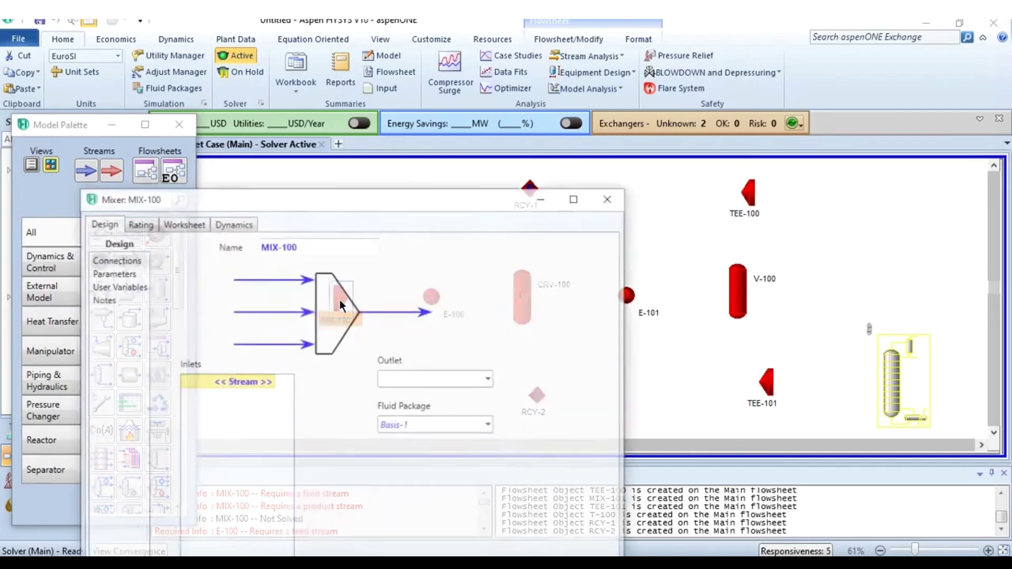
{"action": "left_click_drag", "start_coordinate": [278, 193], "coordinate": [238, 51]}
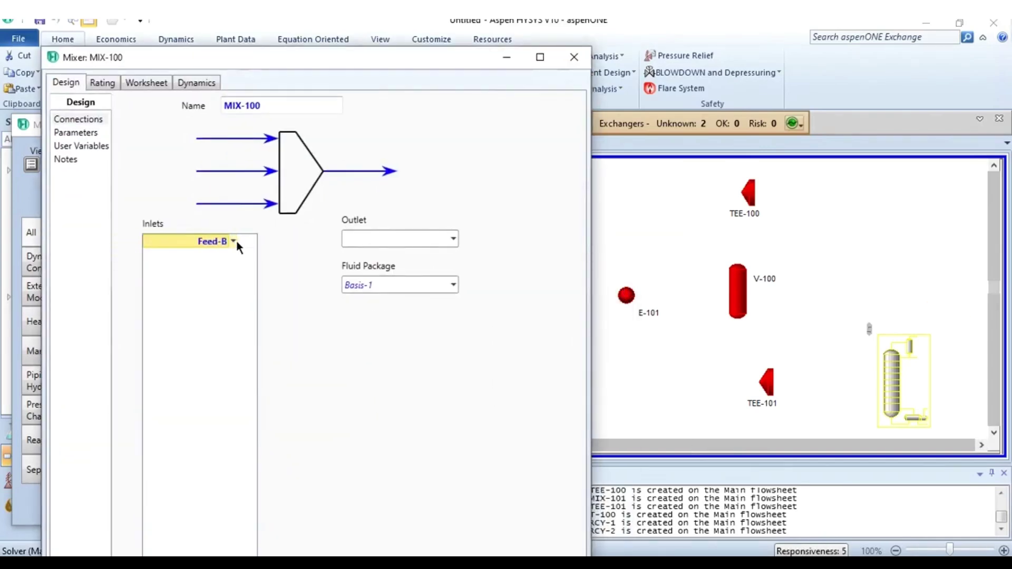
{"action": "type", "text": "Feed-H2"}
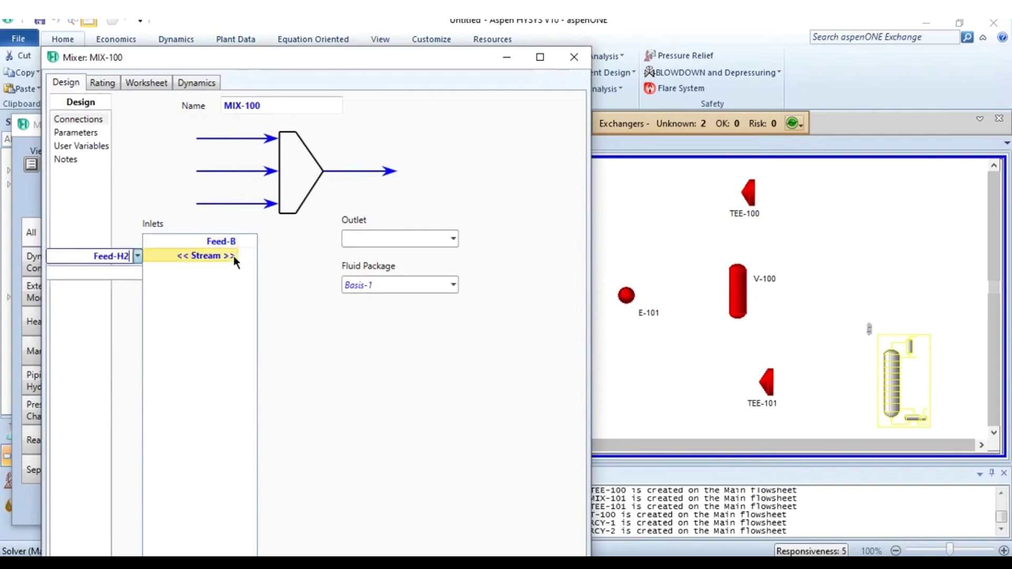
{"action": "key", "text": "Return"}
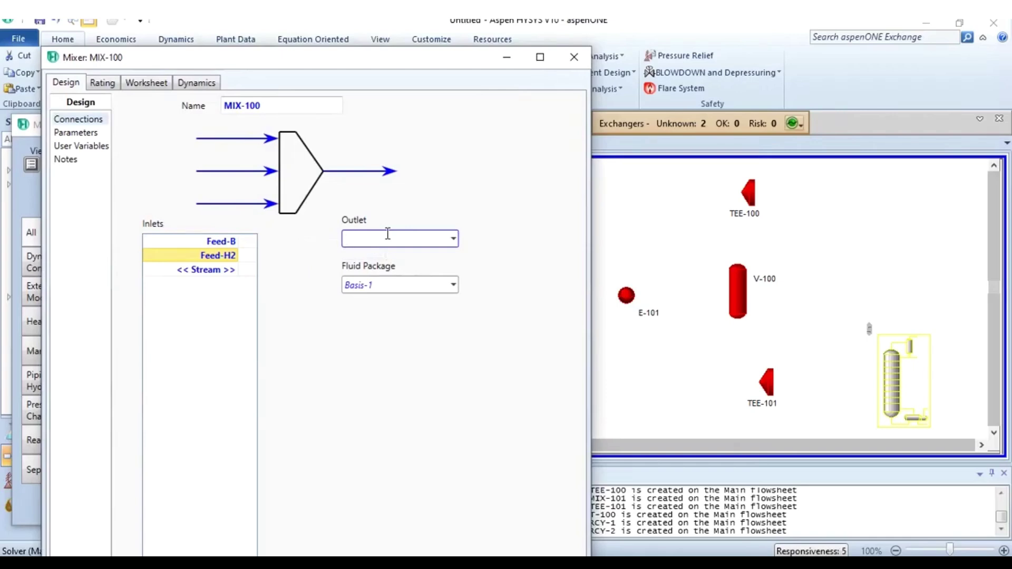
{"action": "type", "text": "S-2"}
{"action": "key", "text": "Return"}
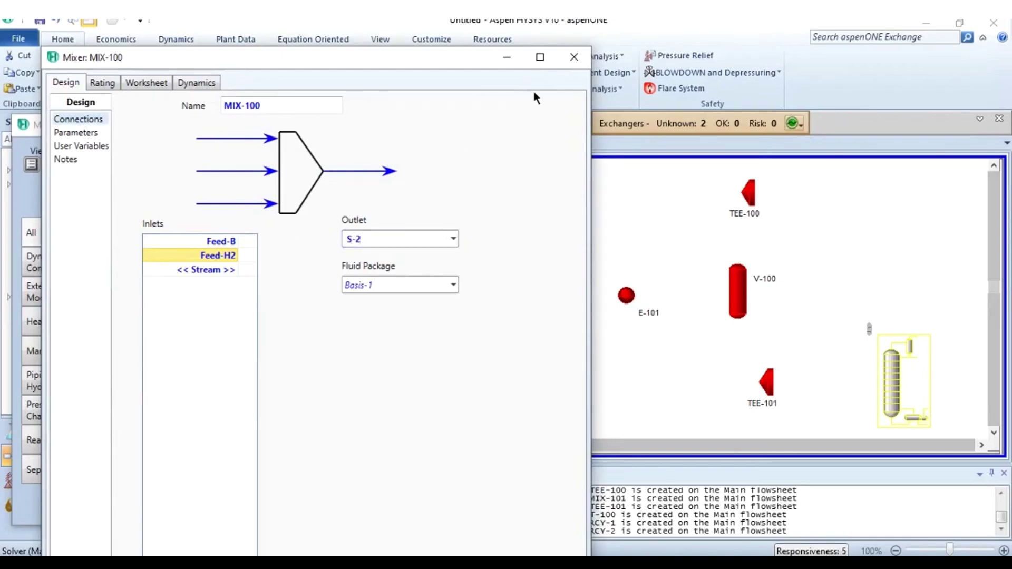
{"action": "left_click", "coordinate": [572, 62]}
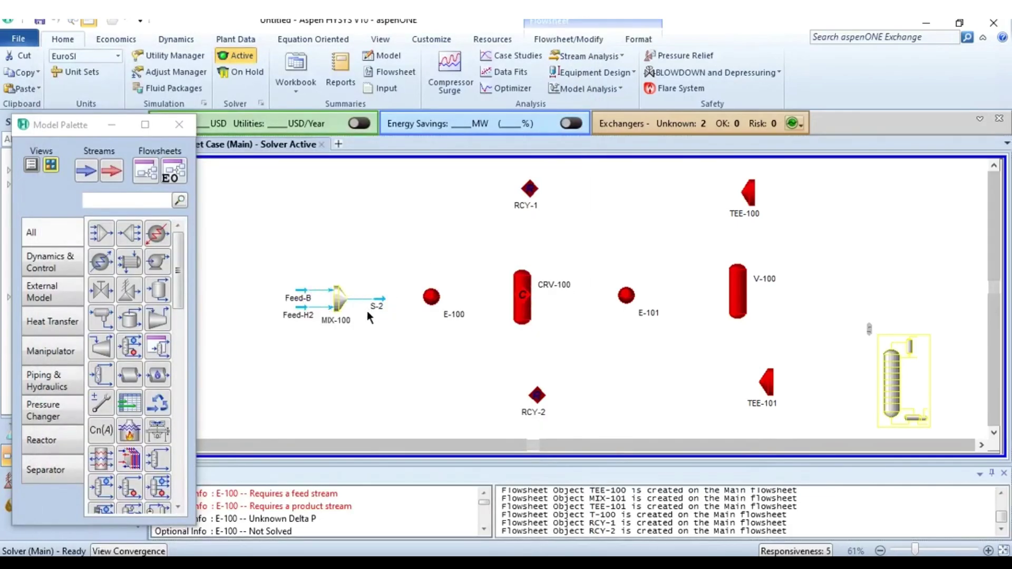
Connect the shell side of heat exchanger E-100 with S-2 as inlet and S-3 as outlet.
{"action": "double_click", "coordinate": [431, 296]}
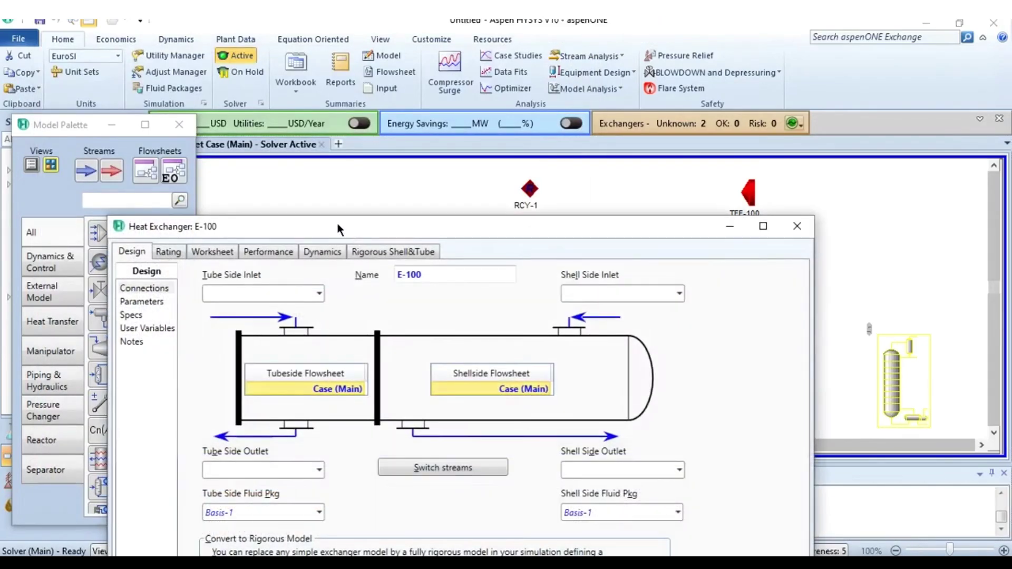
{"action": "left_click_drag", "start_coordinate": [337, 222], "coordinate": [198, 68]}
{"action": "left_click", "coordinate": [542, 134]}
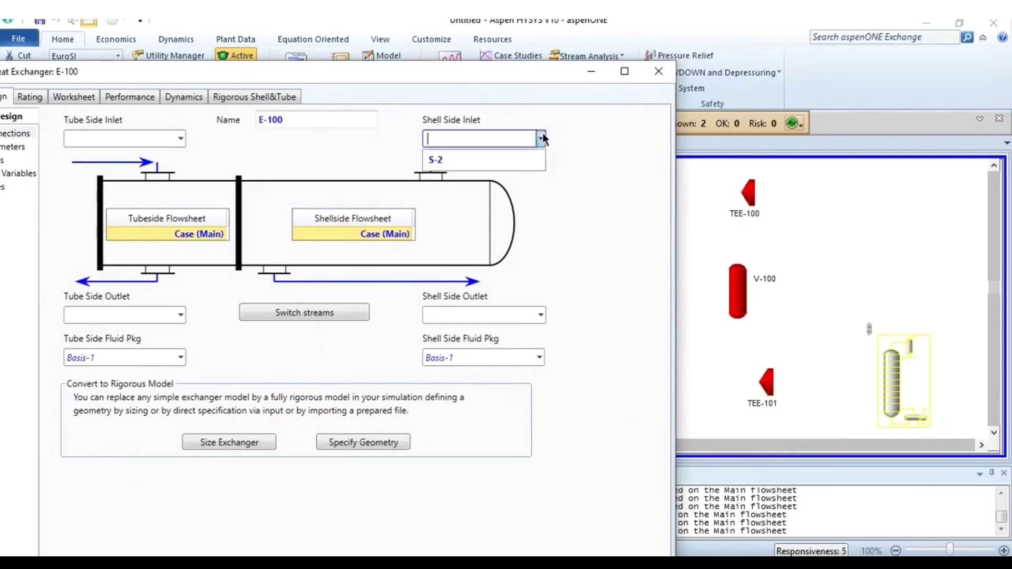
{"action": "left_click", "coordinate": [464, 160]}
{"action": "left_click", "coordinate": [430, 315]}
{"action": "type", "text": "S-3"}
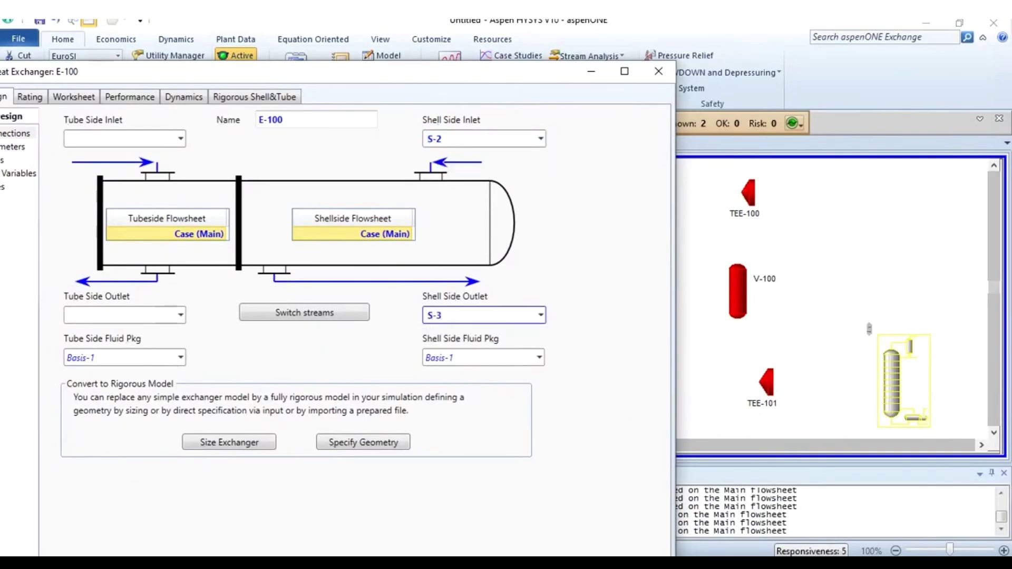
Connect the tube side of E-100 with Steam-In as inlet and Steam-Out as outlet.
{"action": "left_click", "coordinate": [121, 139]}
{"action": "type", "text": "Steam-In"}
{"action": "left_click", "coordinate": [84, 314]}
{"action": "type", "text": "Steam-Out"}
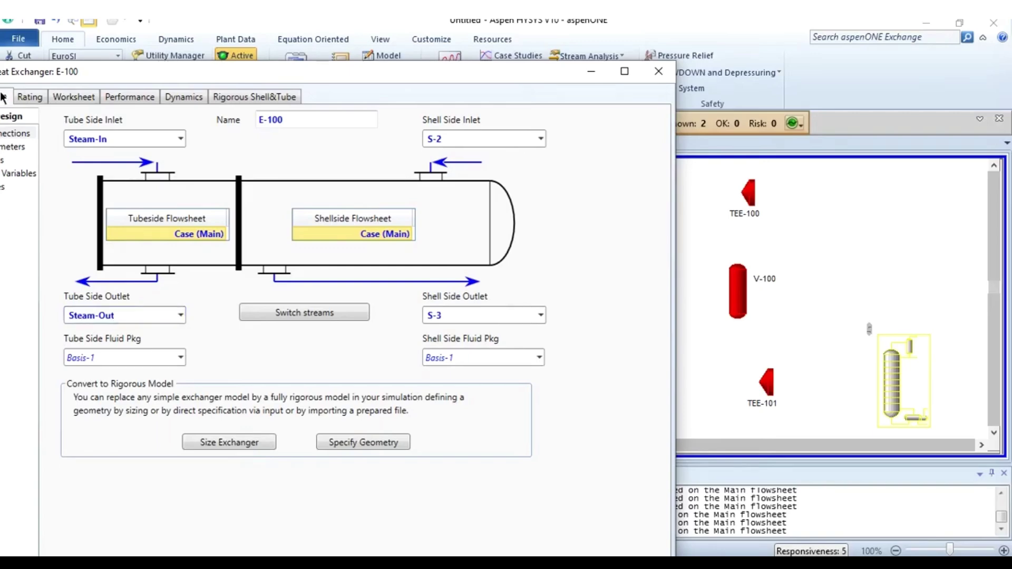
{"action": "left_click", "coordinate": [658, 71]}
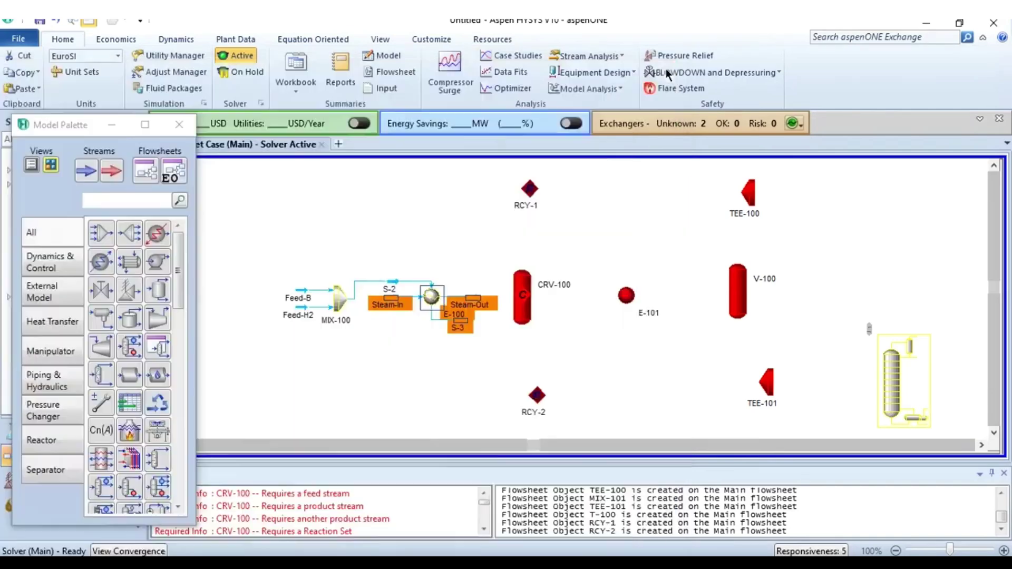
Move stream S-2 higher above E-100, and shift stream S-3 and reactor CRV-100 slightly lower on the flowsheet.
{"action": "left_click_drag", "start_coordinate": [393, 283], "coordinate": [391, 261]}
{"action": "left_click_drag", "start_coordinate": [460, 326], "coordinate": [462, 338]}
{"action": "left_click_drag", "start_coordinate": [534, 297], "coordinate": [546, 324]}
Connect conversion reactor CRV-100 with inlet S-3, vapour outlet S-4 and liquid outlet S-5.
{"action": "double_click", "coordinate": [534, 324]}
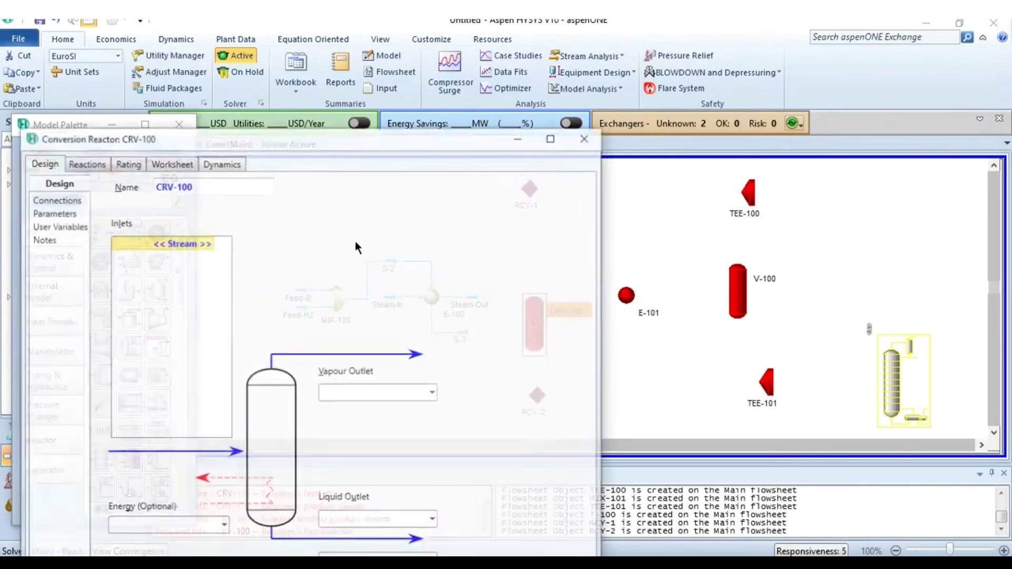
{"action": "left_click", "coordinate": [208, 243]}
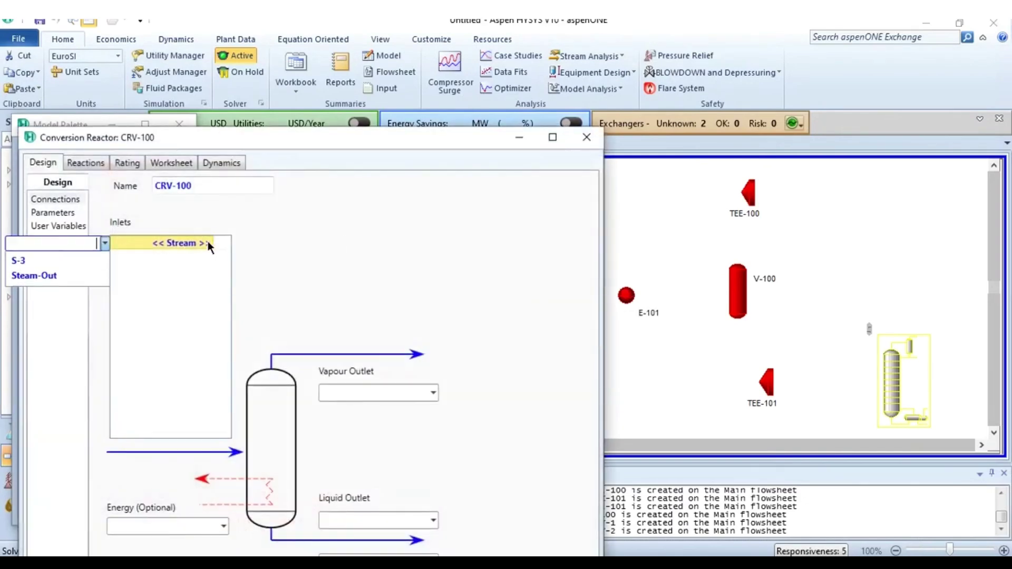
{"action": "left_click", "coordinate": [64, 266]}
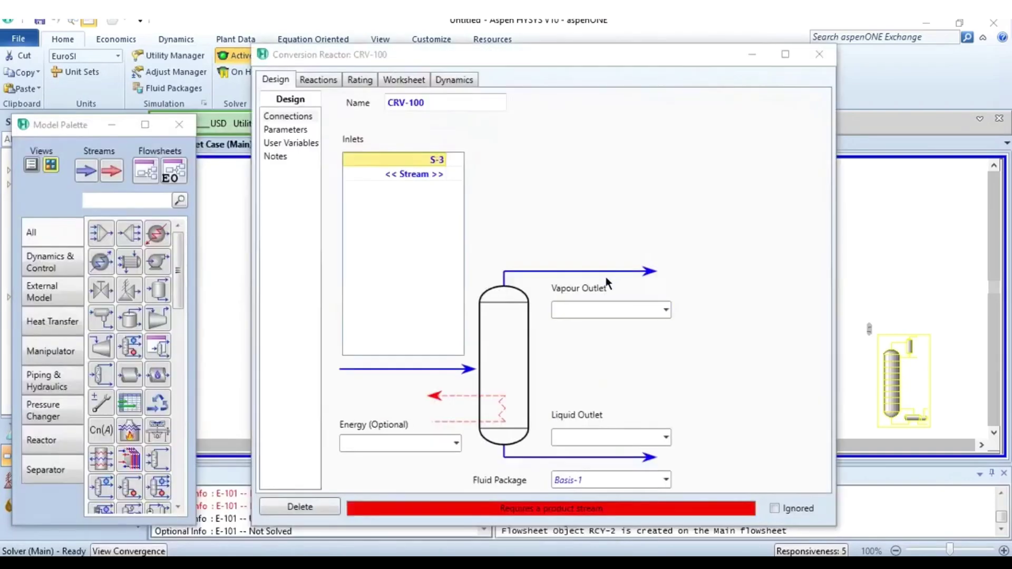
{"action": "left_click", "coordinate": [611, 310]}
{"action": "type", "text": "S-4"}
{"action": "left_click", "coordinate": [607, 437]}
{"action": "type", "text": "S-5"}
{"action": "key", "text": "Return"}
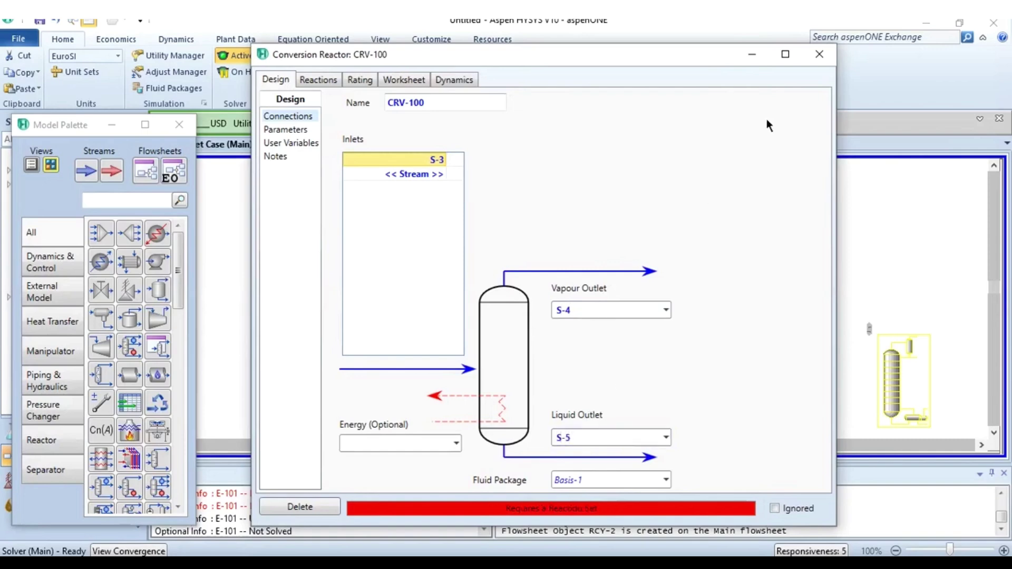
{"action": "left_click", "coordinate": [814, 62]}
Shift reactor CRV-100 down in line with stream S-3 and move recycle RCY-2 lower beneath it.
{"action": "left_click", "coordinate": [678, 301]}
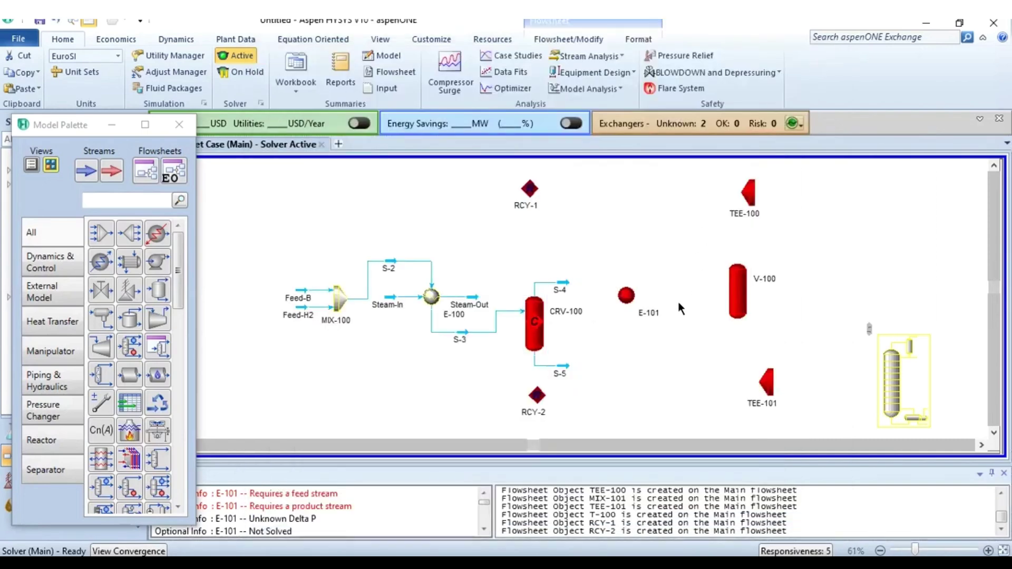
{"action": "left_click_drag", "start_coordinate": [527, 340], "coordinate": [535, 360]}
{"action": "left_click", "coordinate": [597, 363]}
{"action": "left_click", "coordinate": [533, 423]}
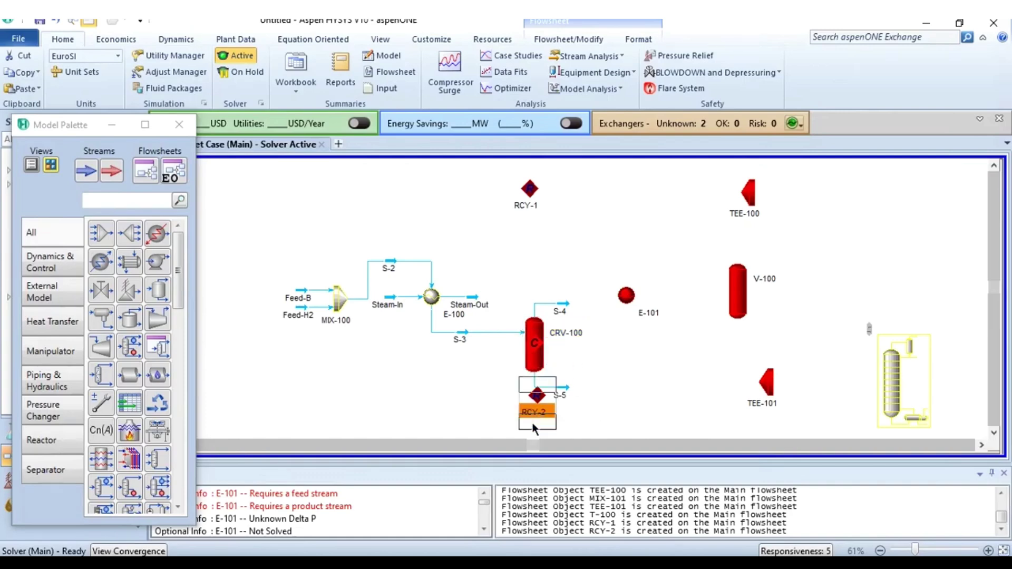
Connect the shell side of heat exchanger E-101 with S-4 as inlet and S-6 as outlet.
{"action": "double_click", "coordinate": [626, 295]}
{"action": "left_click", "coordinate": [559, 410]}
{"action": "type", "text": "S-6"}
{"action": "key", "text": "Return"}
Connect the tube side of E-101 with Water-In as inlet and Water-Out as outlet.
{"action": "left_click", "coordinate": [203, 233]}
{"action": "type", "text": "Water-In"}
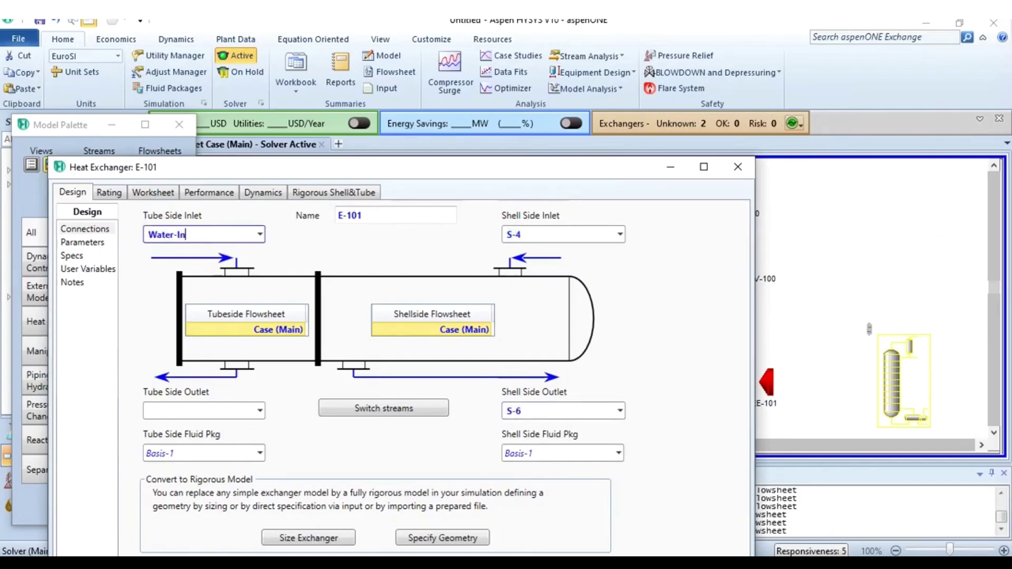
{"action": "left_click", "coordinate": [174, 411]}
{"action": "type", "text": "W"}
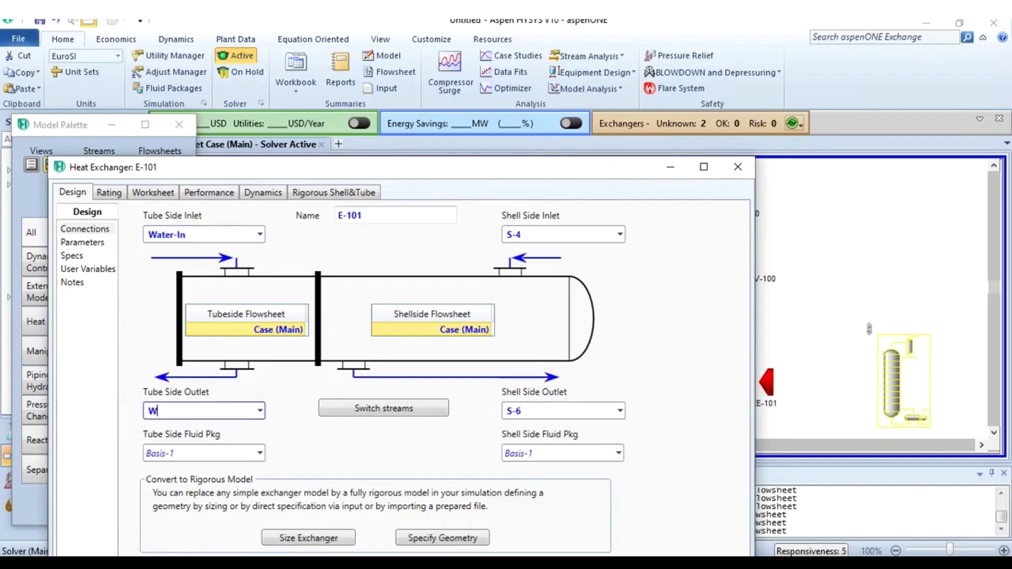
{"action": "type", "text": "ater-Out"}
{"action": "key", "text": "Return"}
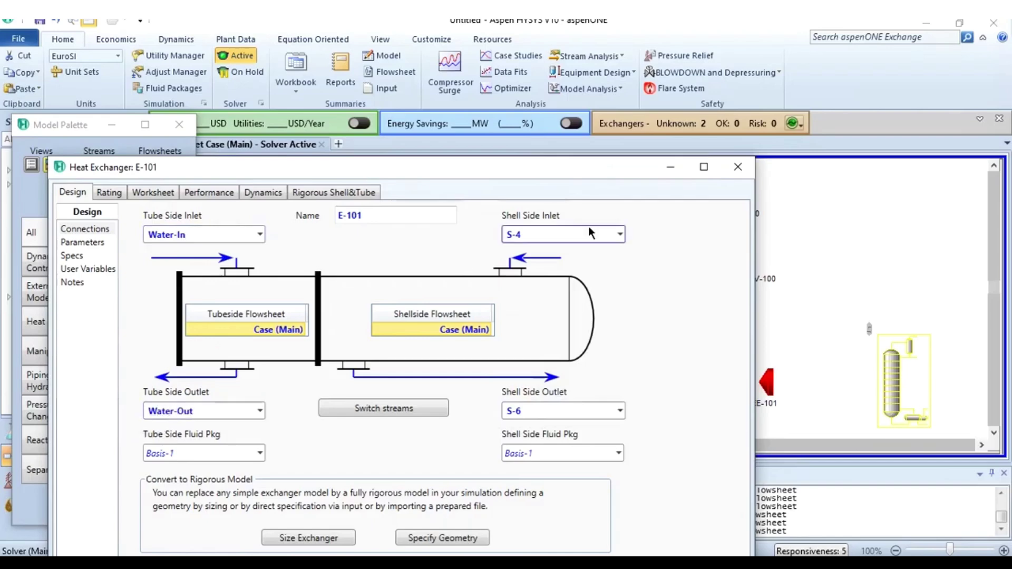
{"action": "left_click", "coordinate": [737, 167]}
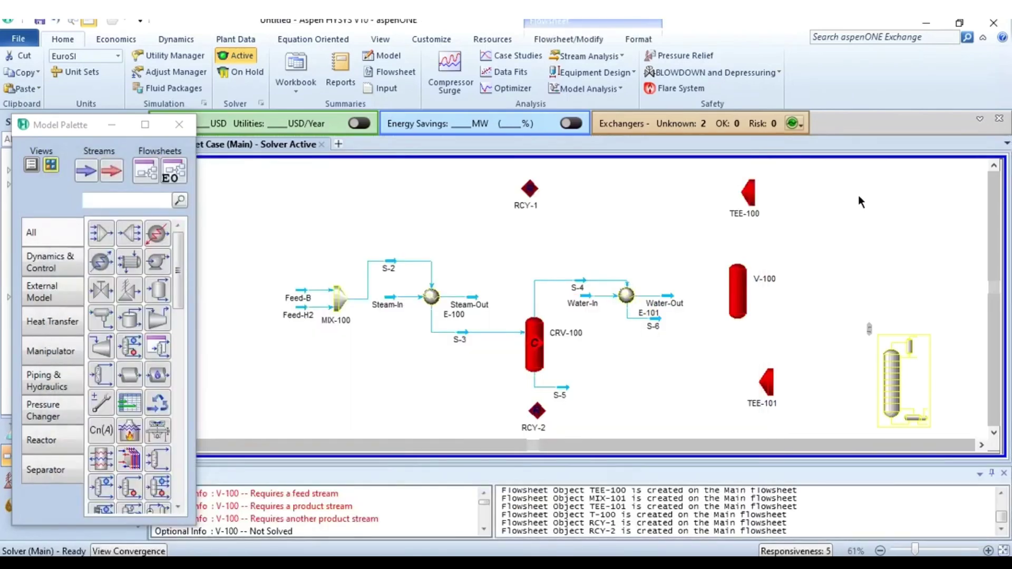
Move stream S-4 slightly higher, and shift stream S-6 and separator V-100 slightly lower and to the right.
{"action": "left_click_drag", "start_coordinate": [580, 280], "coordinate": [580, 266]}
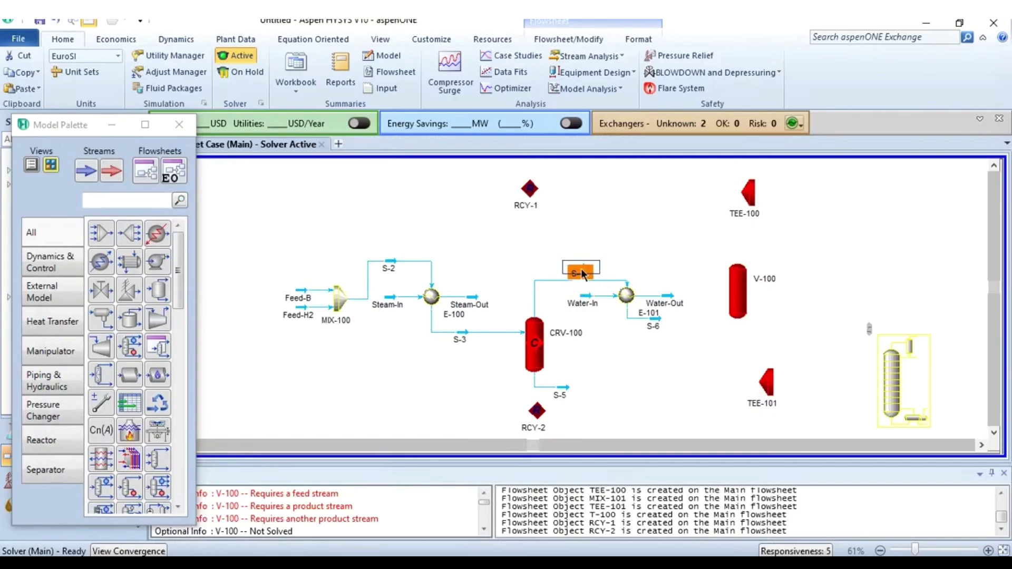
{"action": "left_click_drag", "start_coordinate": [653, 324], "coordinate": [669, 341]}
{"action": "left_click_drag", "start_coordinate": [741, 315], "coordinate": [750, 344]}
Connect separator V-100 with inlet S-6, vapour outlet S-7 and liquid outlet S-8.
{"action": "double_click", "coordinate": [748, 326]}
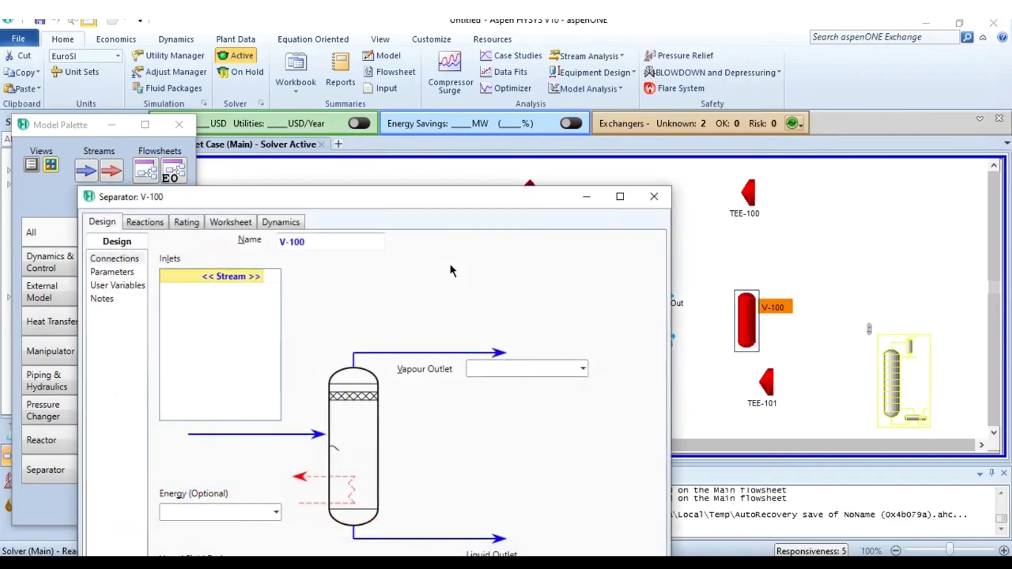
{"action": "left_click", "coordinate": [256, 276]}
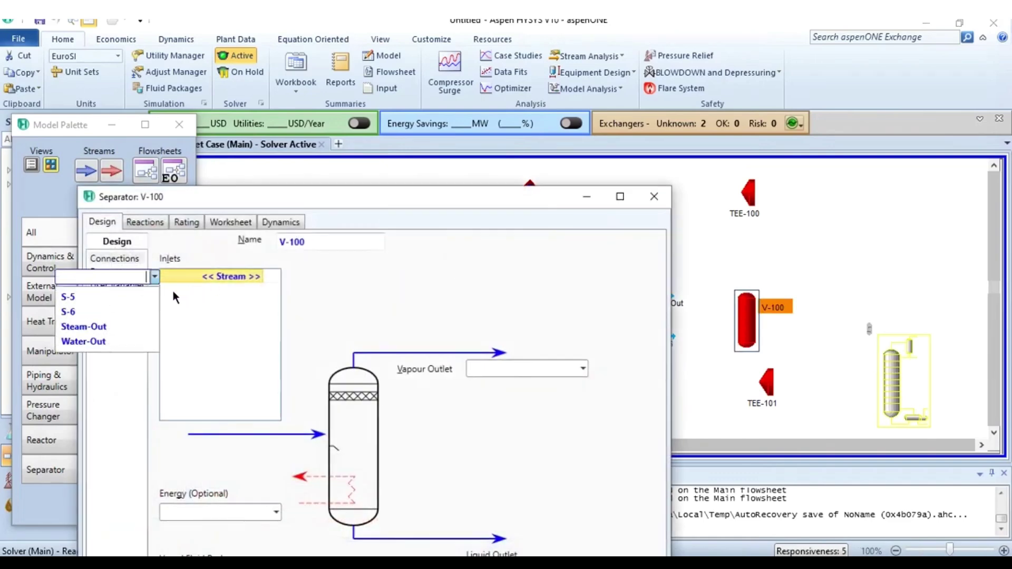
{"action": "left_click", "coordinate": [118, 310]}
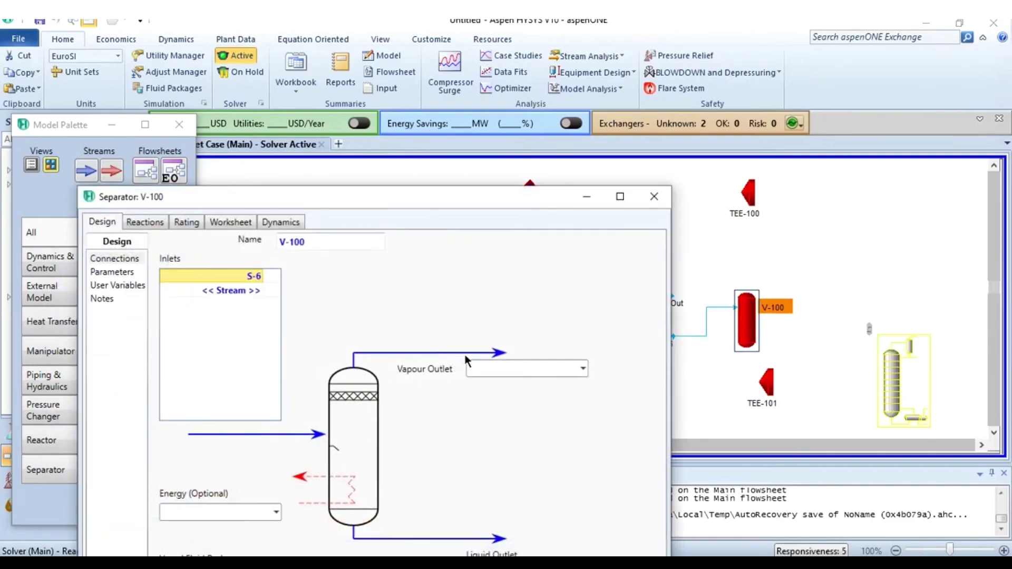
{"action": "left_click_drag", "start_coordinate": [456, 201], "coordinate": [449, 91]}
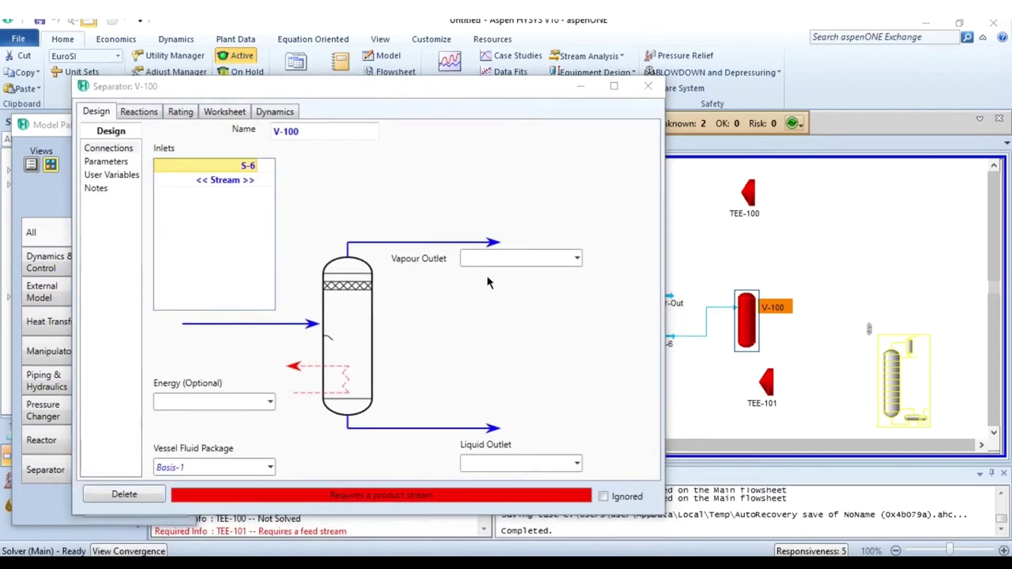
{"action": "left_click", "coordinate": [488, 257]}
{"action": "type", "text": "S-7"}
{"action": "key", "text": "Return"}
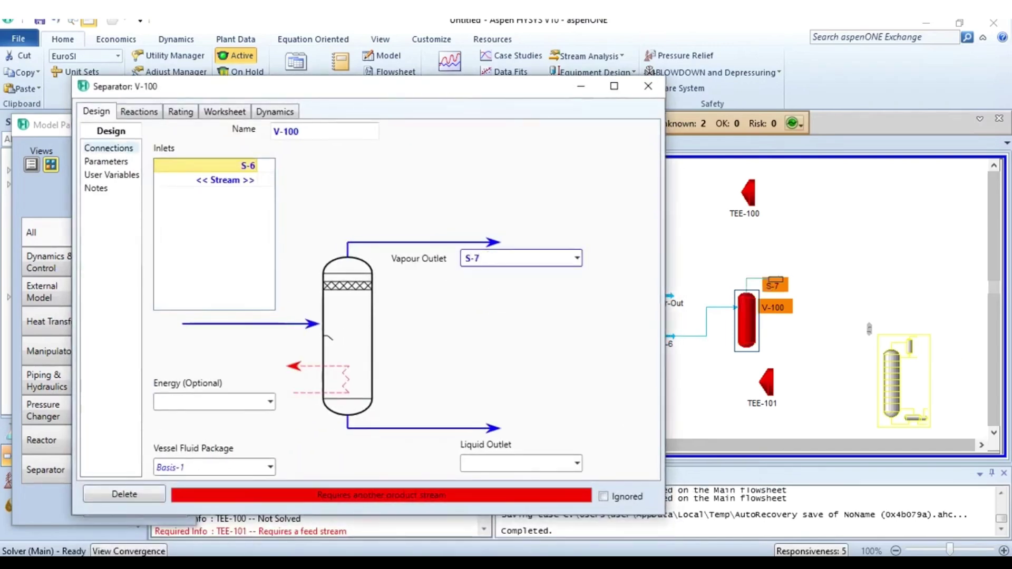
{"action": "left_click", "coordinate": [488, 464]}
{"action": "type", "text": "S-8"}
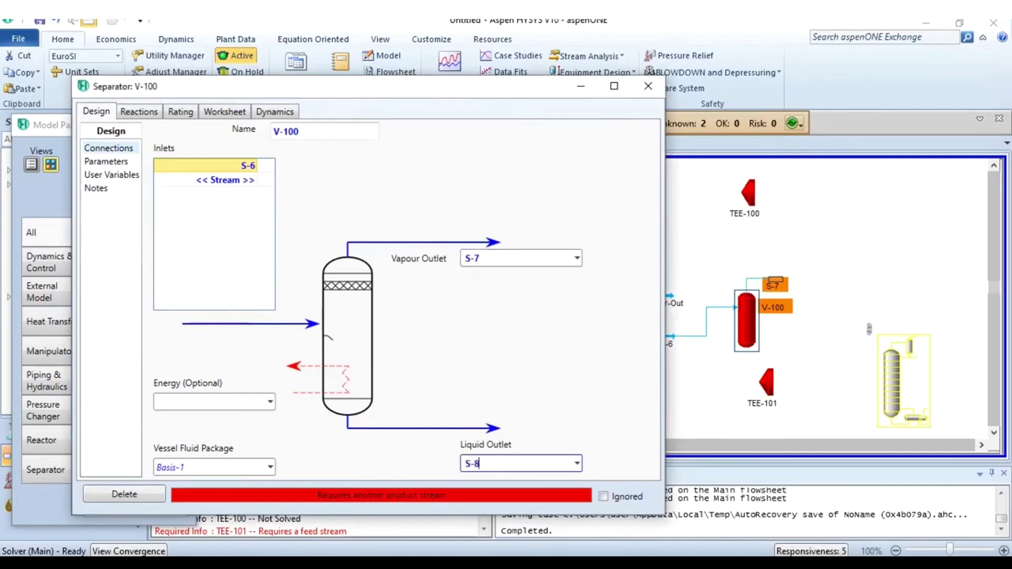
{"action": "key", "text": "Return"}
{"action": "left_click", "coordinate": [645, 87]}
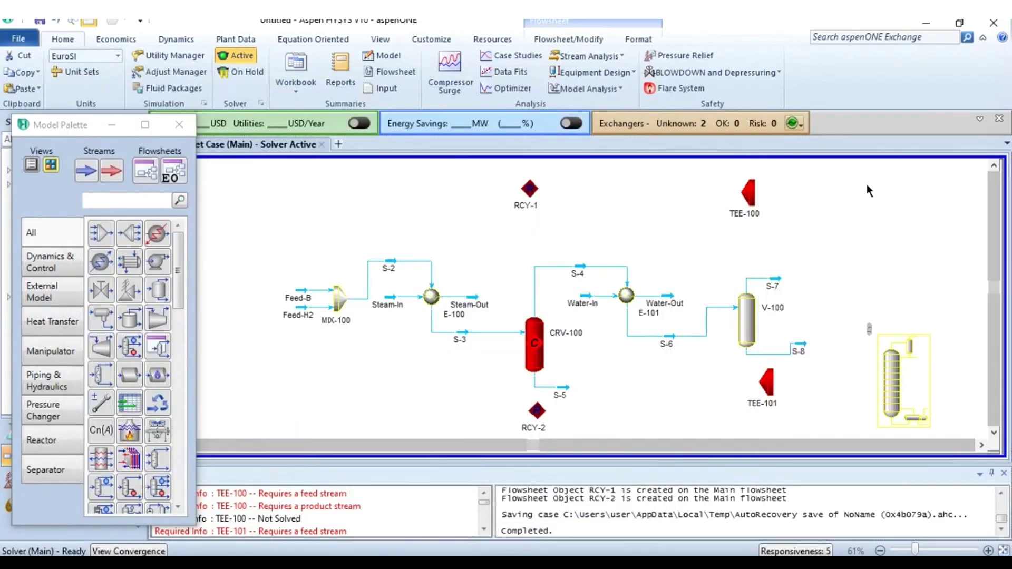
Align separator V-100 with stream S-6, place S-8 just below it, and move the lower tee farther down and to the left.
{"action": "left_click", "coordinate": [751, 317]}
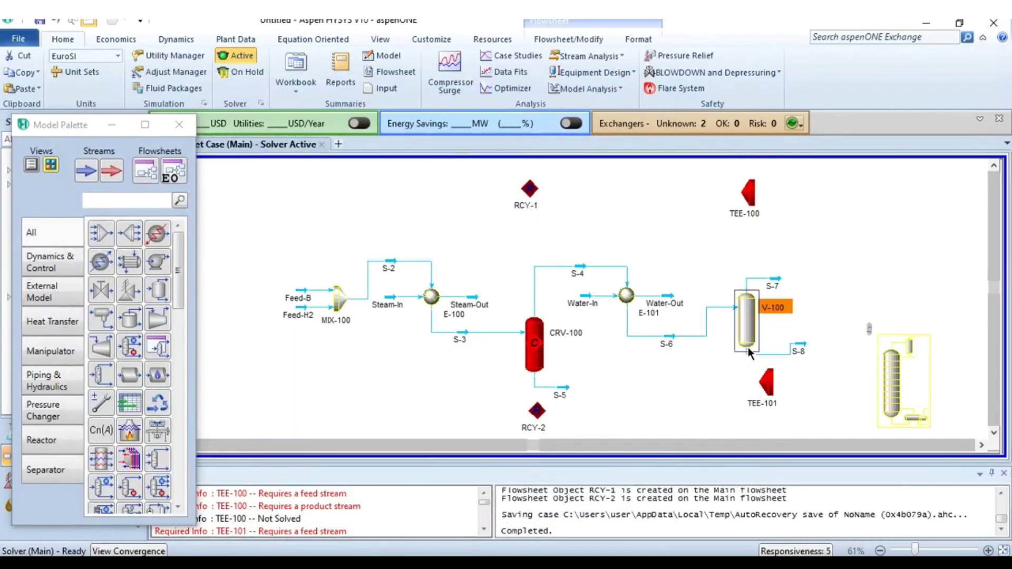
{"action": "left_click_drag", "start_coordinate": [798, 347], "coordinate": [768, 408]}
{"action": "left_click_drag", "start_coordinate": [760, 314], "coordinate": [748, 345]}
{"action": "left_click_drag", "start_coordinate": [802, 367], "coordinate": [697, 431]}
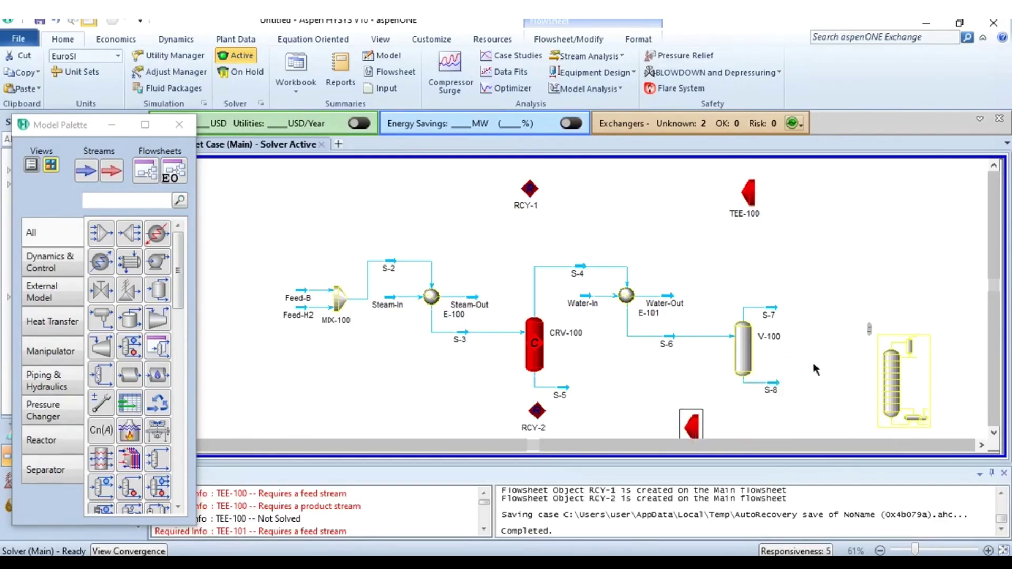
{"action": "left_click", "coordinate": [812, 275]}
Define stream Feed-B at 100 °F, 335 psia and 100 lbmole/hr in field units, with a benzene mole fraction of 1.
{"action": "double_click", "coordinate": [296, 291]}
{"action": "left_click_drag", "start_coordinate": [312, 229], "coordinate": [539, 50]}
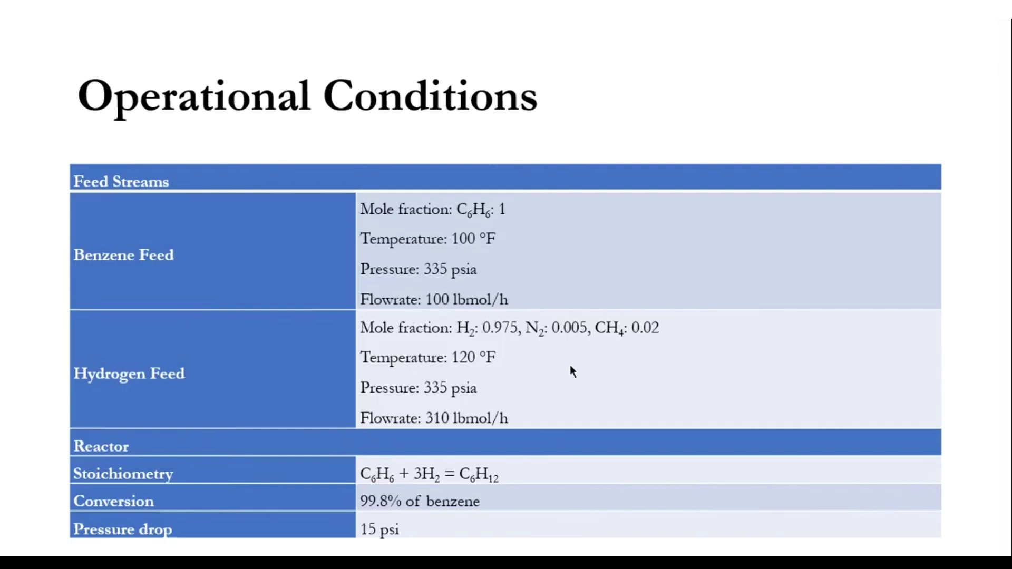
{"action": "left_click", "coordinate": [733, 563]}
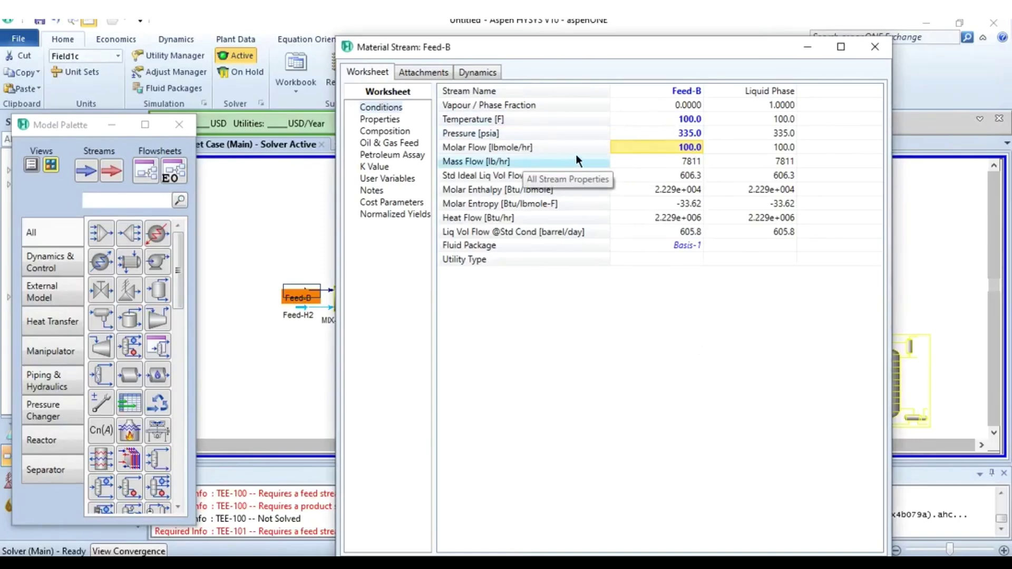
{"action": "left_click", "coordinate": [385, 130]}
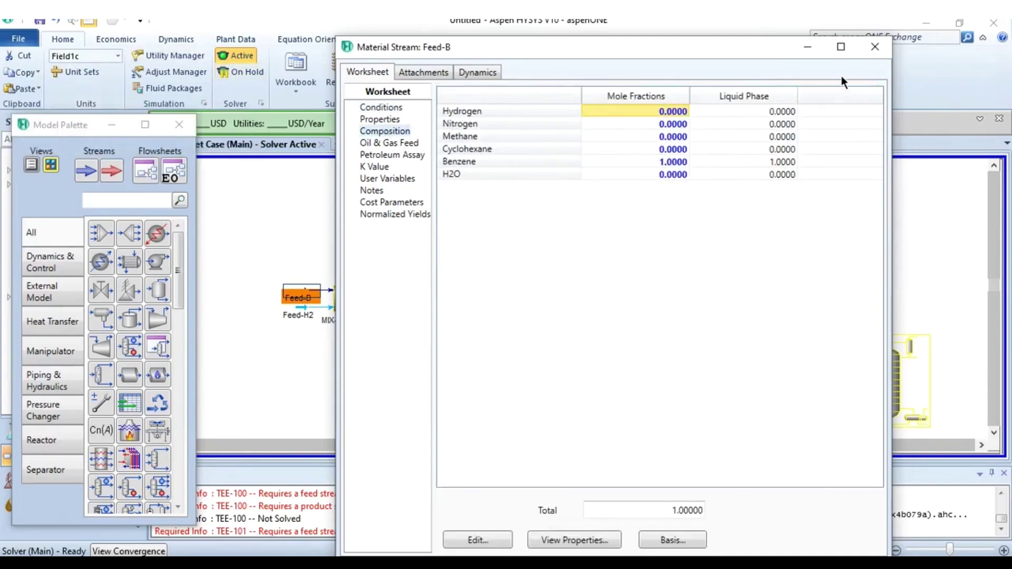
{"action": "left_click", "coordinate": [876, 47]}
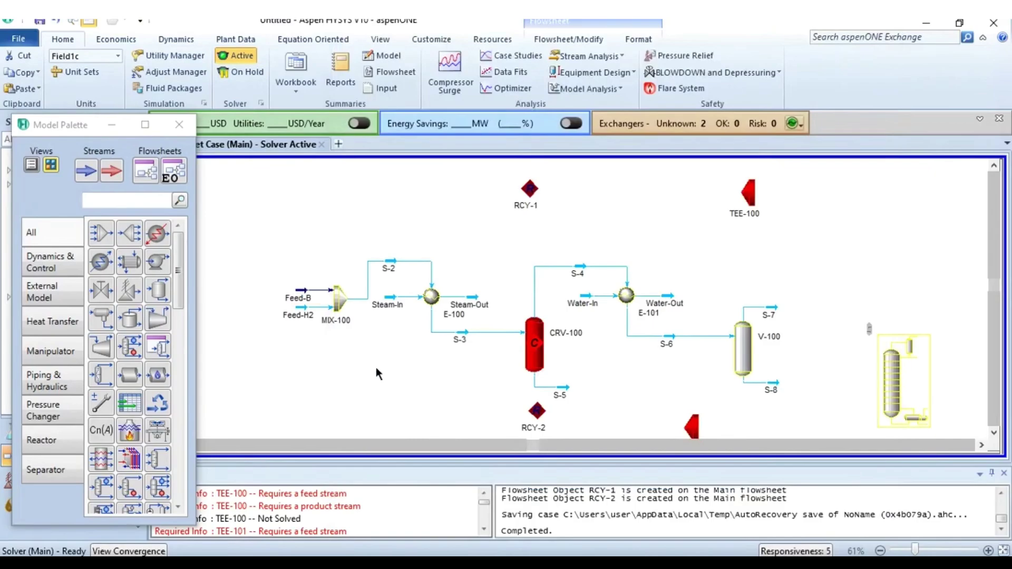
Define stream Feed-H2 at 120 °F, 335 psia and 310 lbmole/hr, with mole fractions of 0.975 hydrogen, 0.005 nitrogen and 0.02 methane.
{"action": "key", "text": "alt+Tab"}
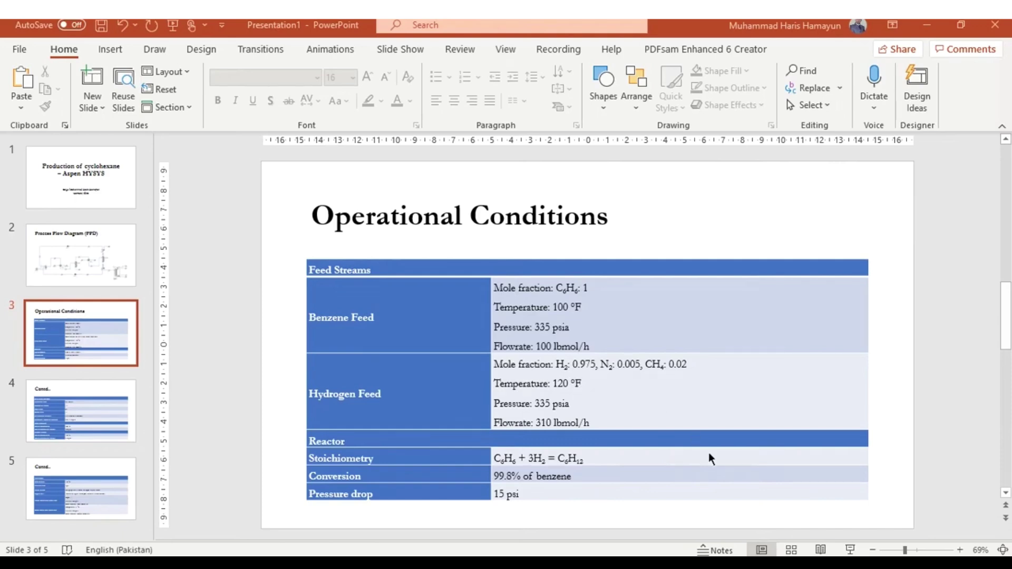
{"action": "key", "text": "alt+Tab"}
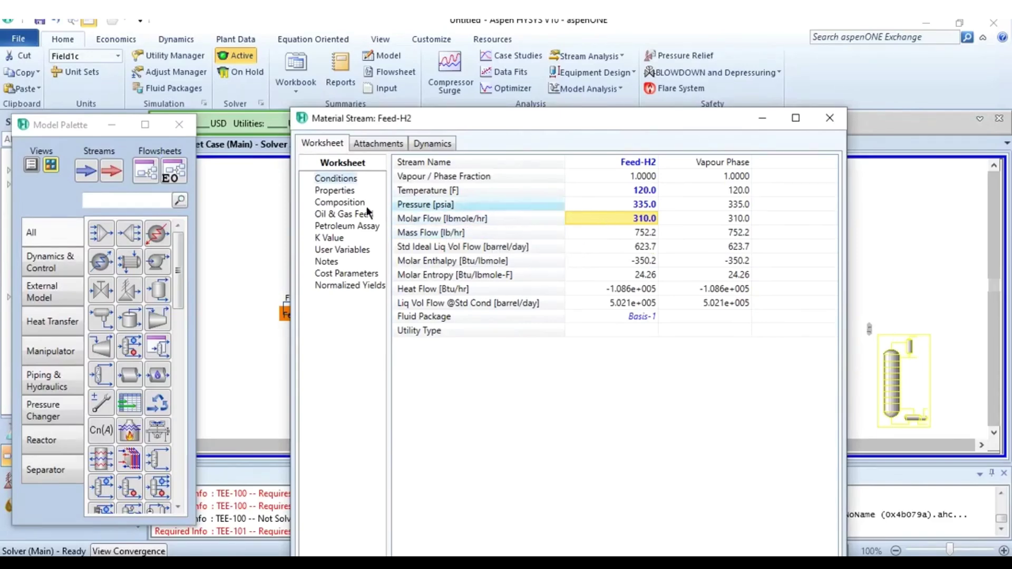
{"action": "left_click", "coordinate": [352, 203]}
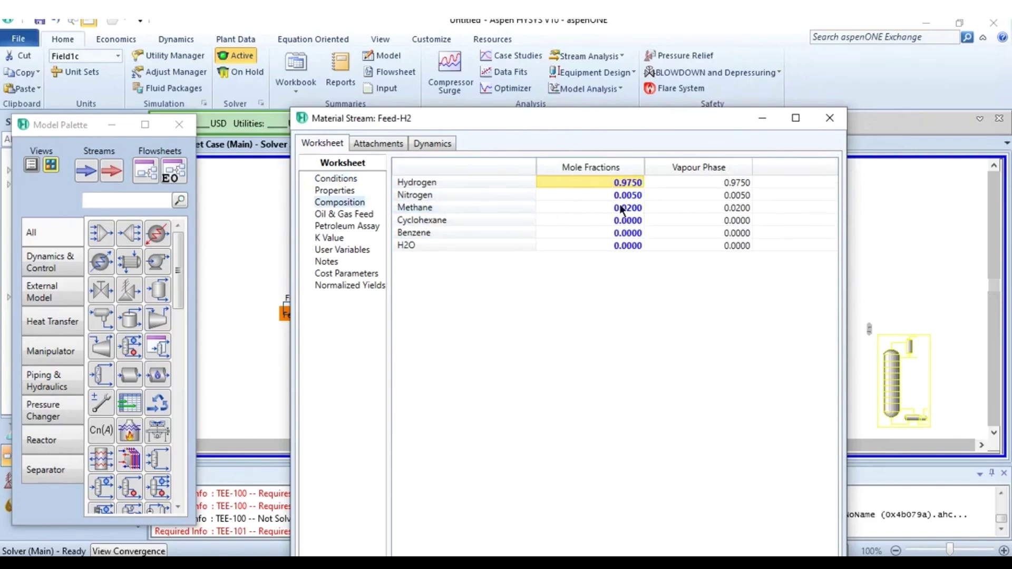
{"action": "left_click", "coordinate": [830, 119]}
In exchanger E-100, define Steam-In with vapour fraction 1, pressure 340 psia, flow 1000 lbmole/hr and an H2O mole fraction of 1.
{"action": "mouse_move", "coordinate": [317, 324]}
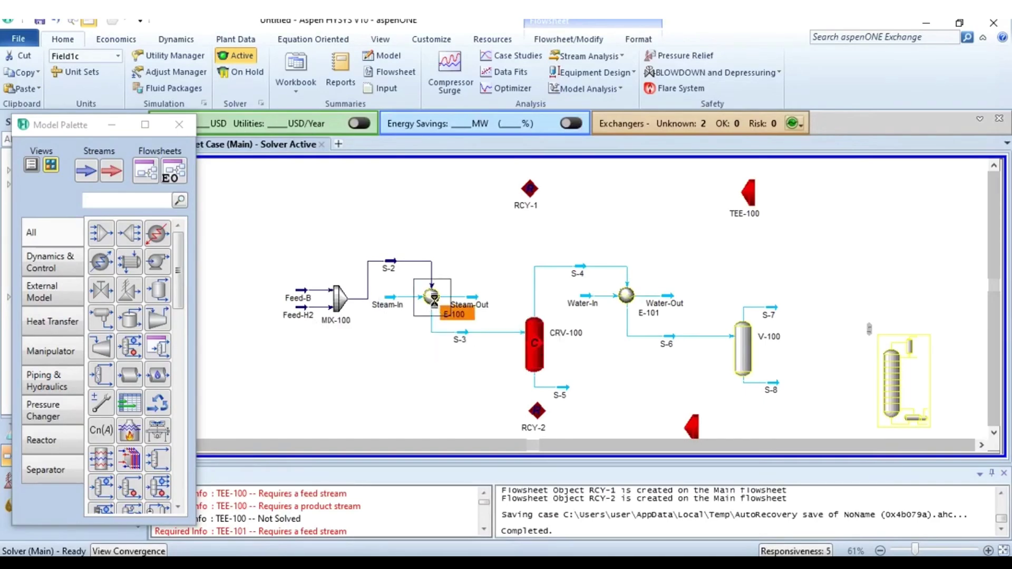
{"action": "double_click", "coordinate": [431, 297]}
{"action": "double_click", "coordinate": [328, 169]}
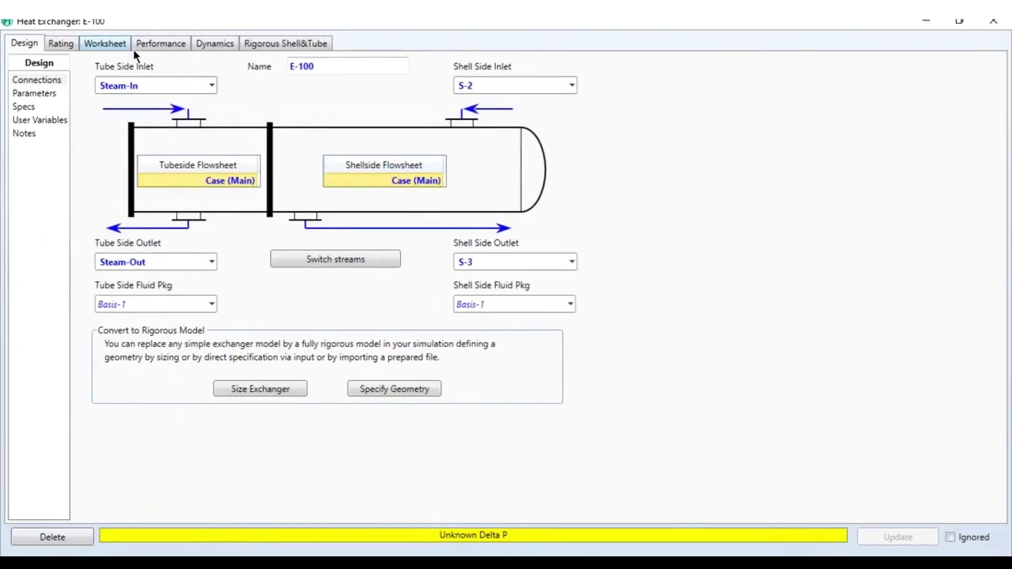
{"action": "left_click", "coordinate": [113, 44]}
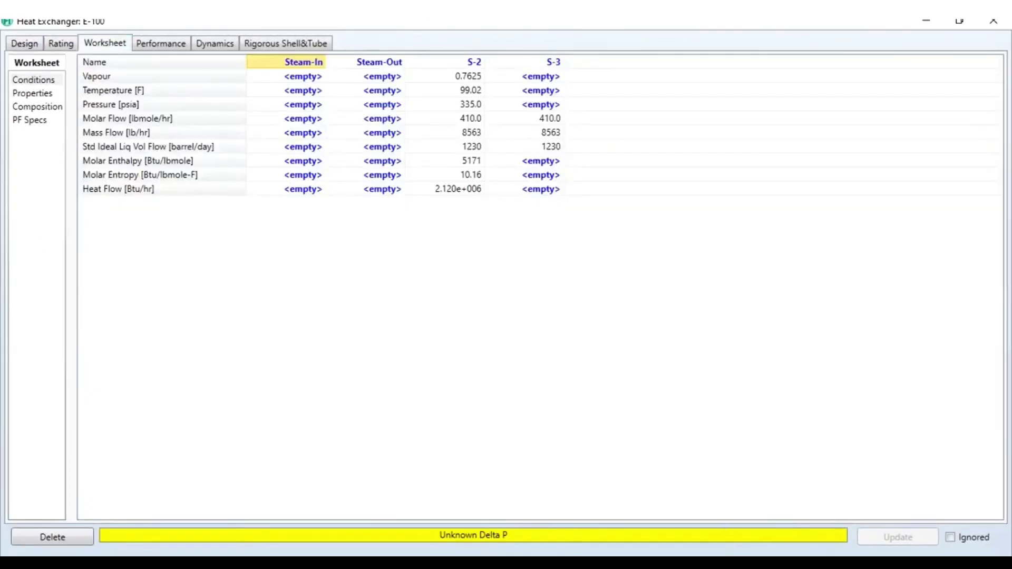
{"action": "key", "text": "alt+Tab"}
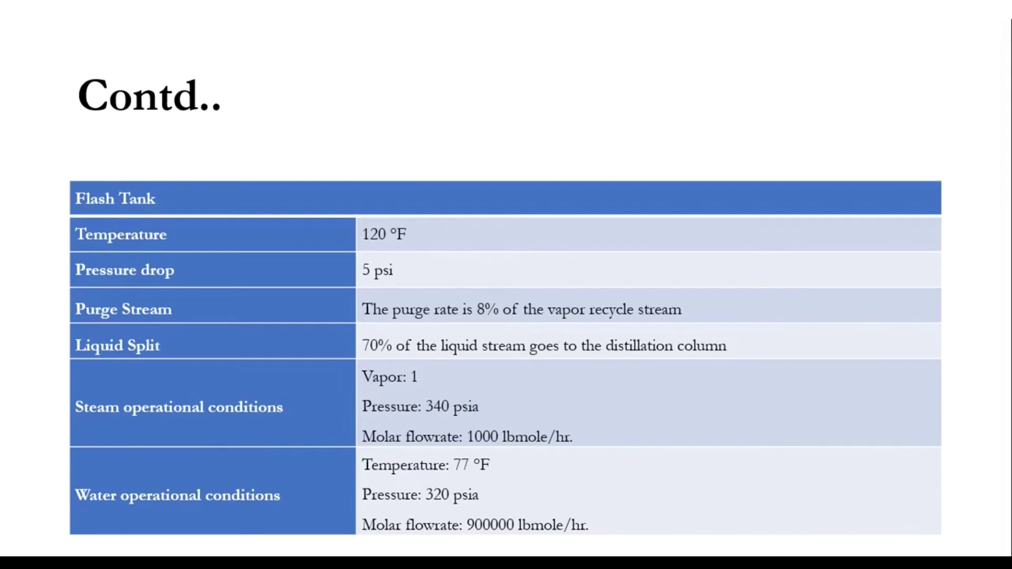
{"action": "key", "text": "alt+Tab"}
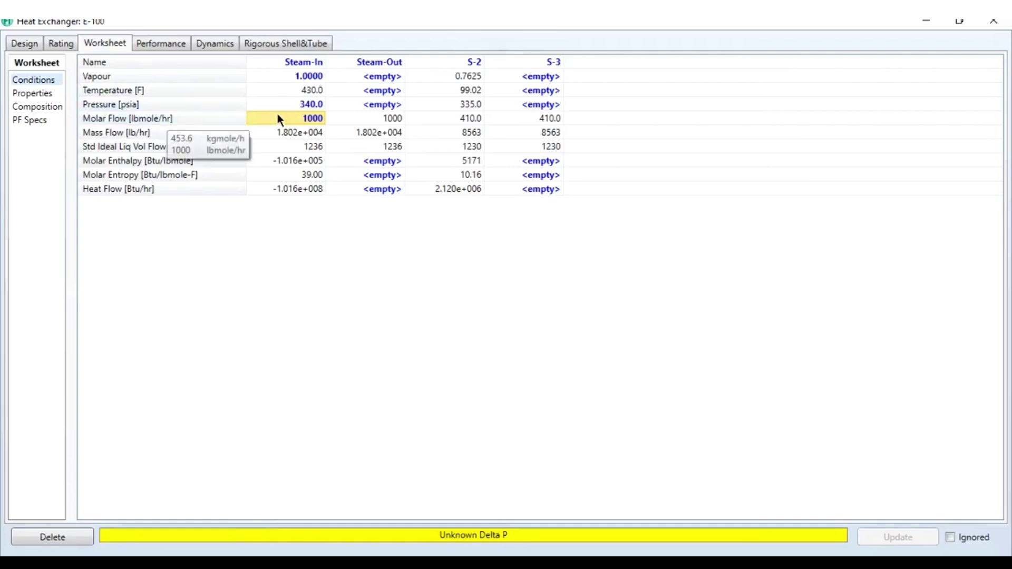
{"action": "left_click", "coordinate": [42, 107]}
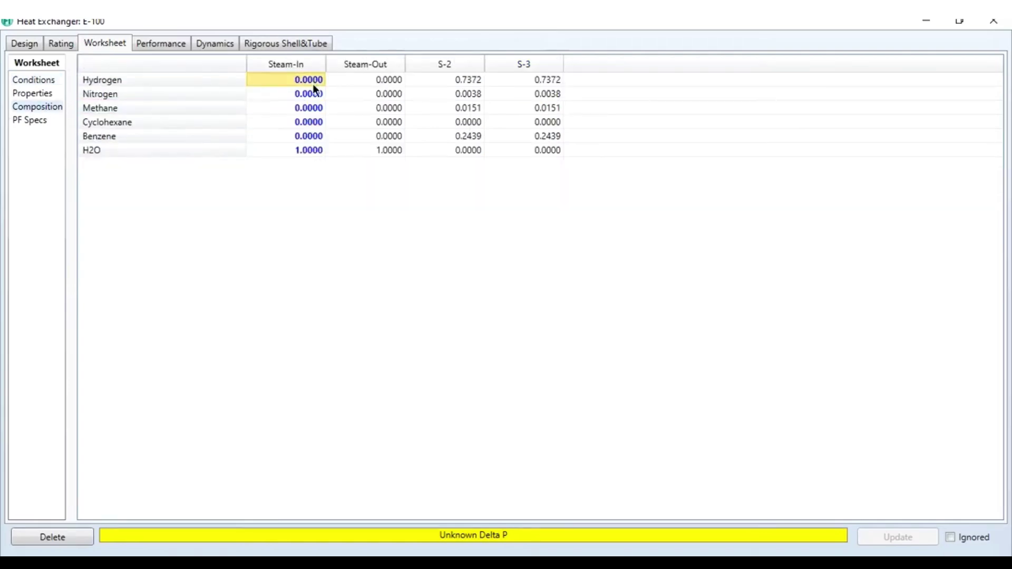
{"action": "left_click", "coordinate": [44, 82]}
In exchanger E-100, set outlet S-3 to 300 °F and 330 psia and Steam-Out to 330 psia, and review the exchanger's performance.
{"action": "key", "text": "super+Down"}
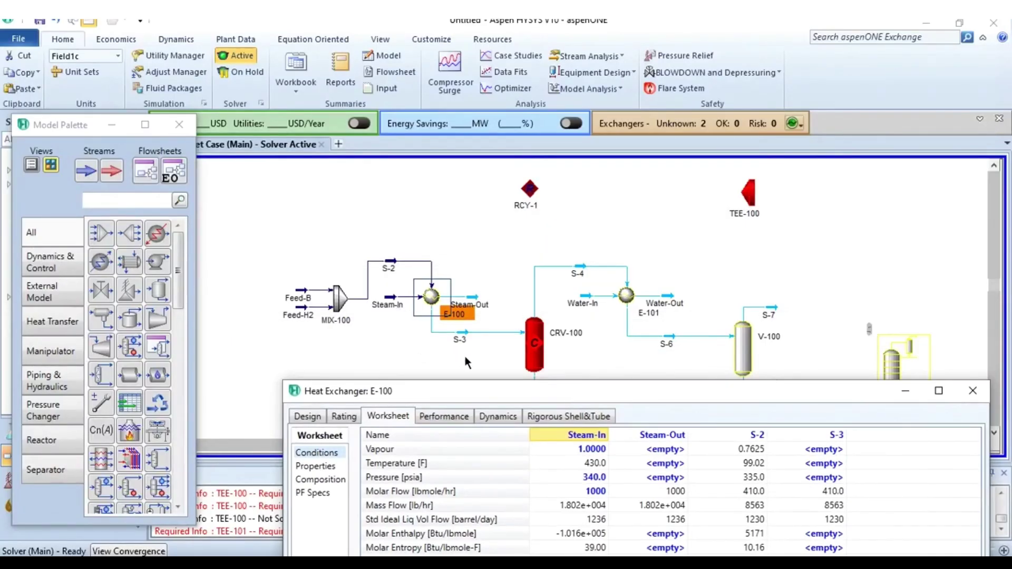
{"action": "double_click", "coordinate": [513, 394]}
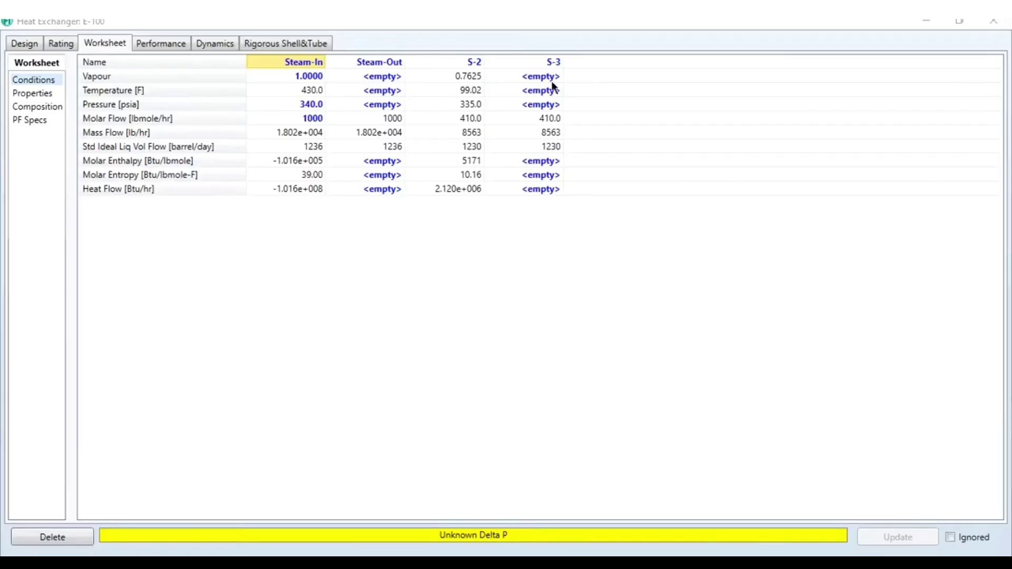
{"action": "left_click", "coordinate": [535, 92]}
{"action": "type", "text": "300"}
{"action": "key", "text": "Return"}
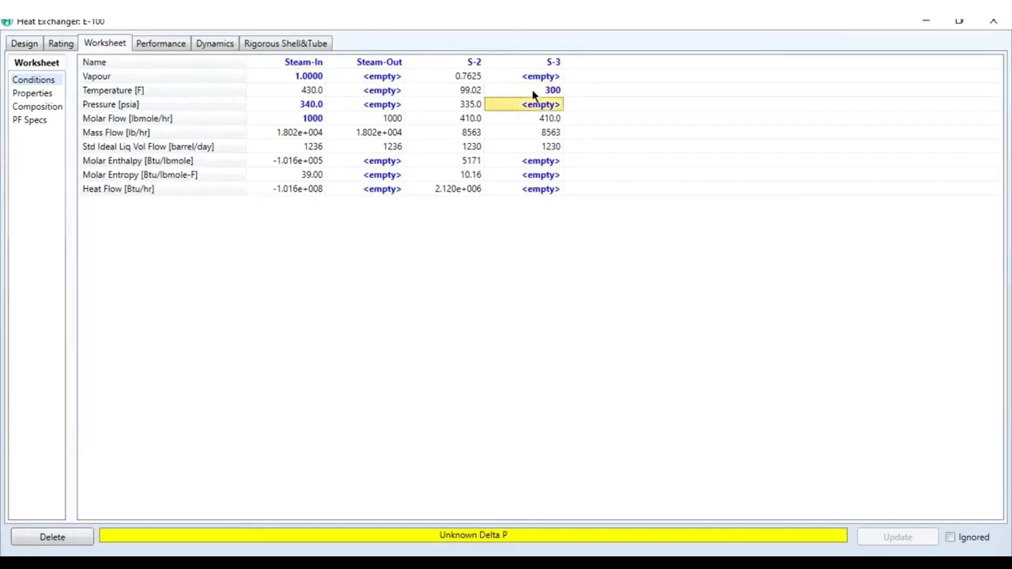
{"action": "type", "text": "330"}
{"action": "key", "text": "Return"}
{"action": "left_click", "coordinate": [395, 104]}
{"action": "type", "text": "330"}
{"action": "key", "text": "Return"}
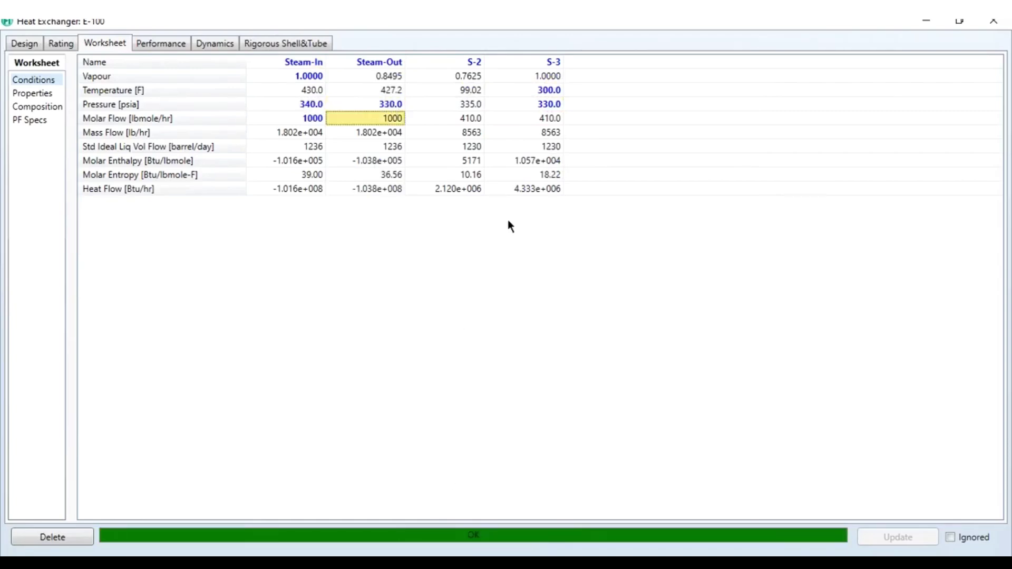
{"action": "left_click", "coordinate": [166, 41]}
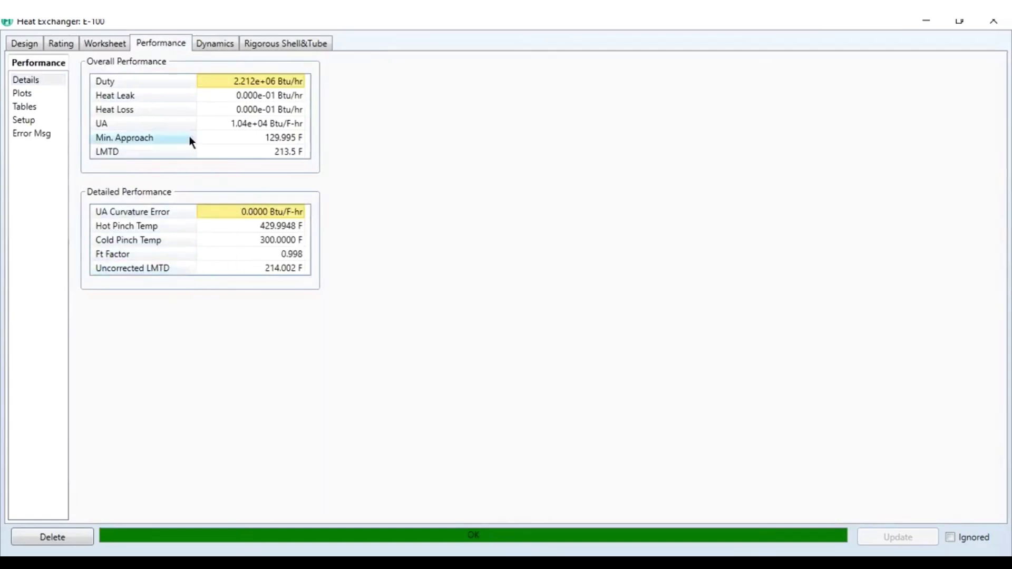
{"action": "left_click", "coordinate": [96, 42]}
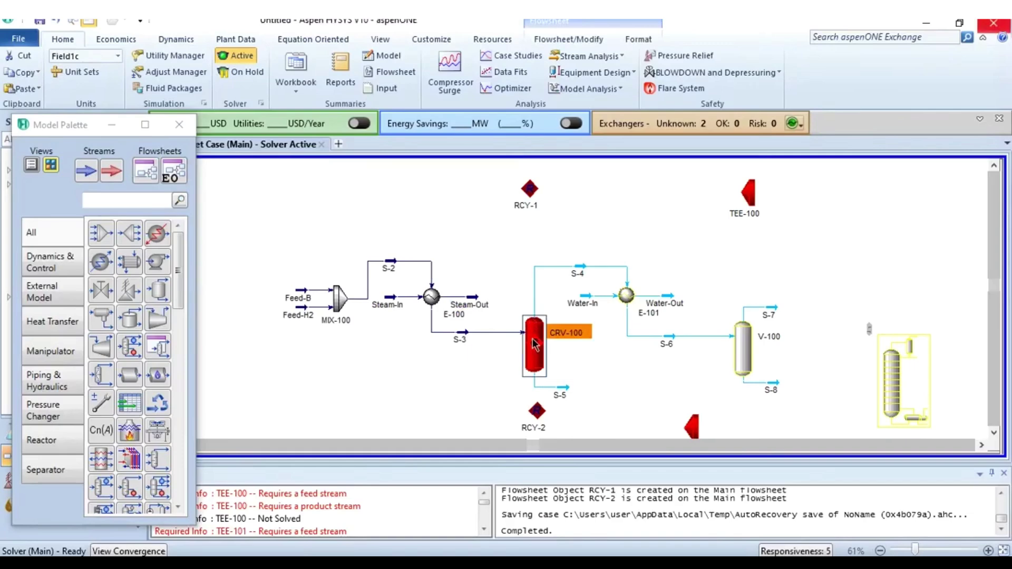
Assign reaction set Set-1 to conversion reactor CRV-100 and check its stream conditions and reaction results.
{"action": "double_click", "coordinate": [535, 344]}
{"action": "double_click", "coordinate": [373, 192]}
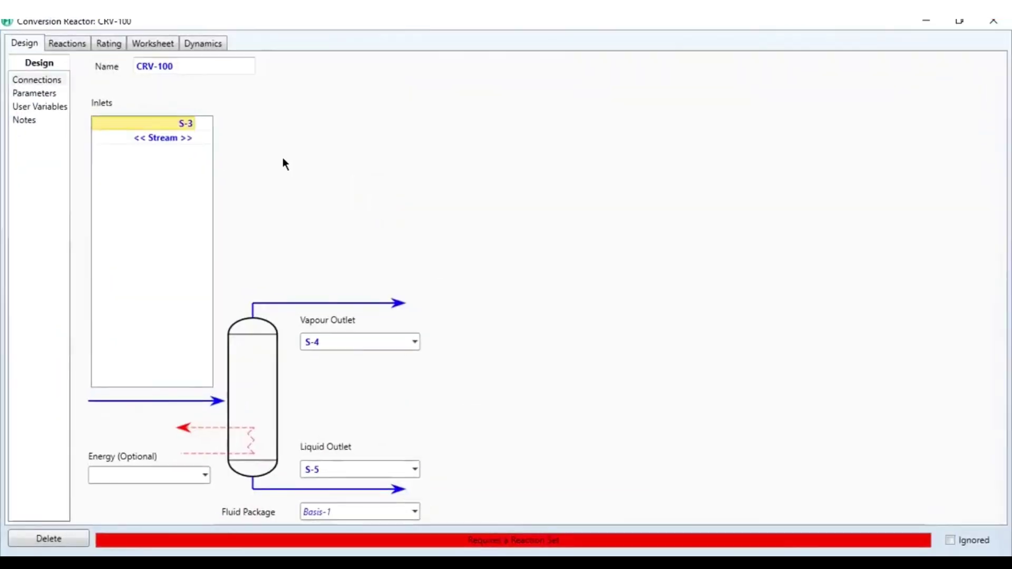
{"action": "left_click", "coordinate": [63, 46]}
{"action": "left_click", "coordinate": [259, 87]}
{"action": "left_click", "coordinate": [232, 103]}
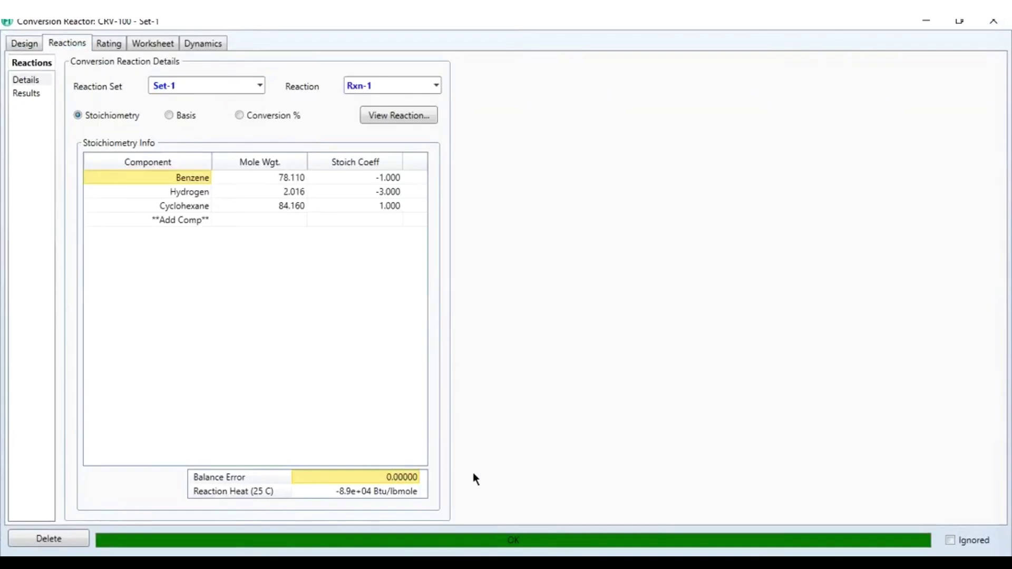
{"action": "left_click", "coordinate": [157, 44]}
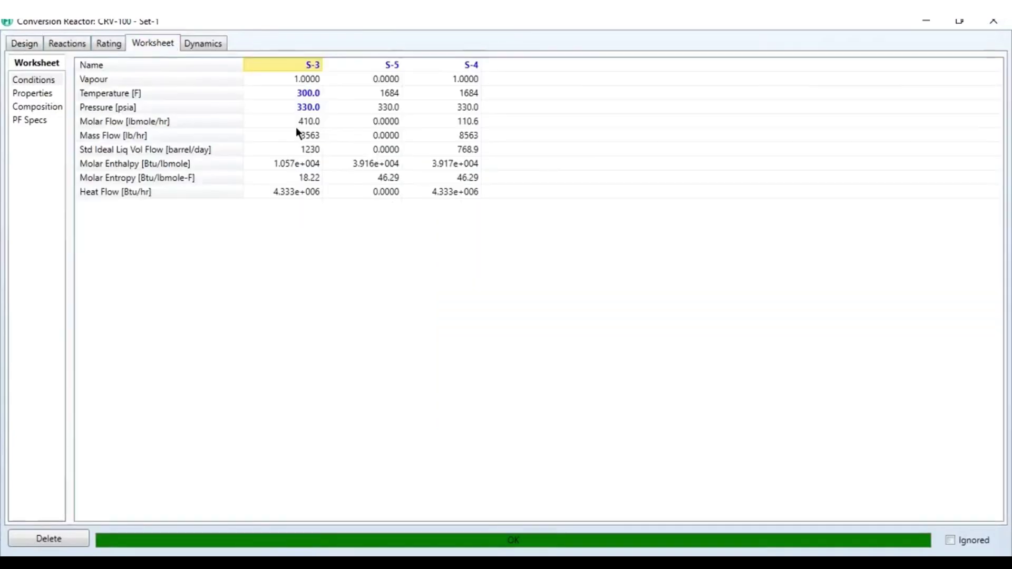
{"action": "left_click", "coordinate": [77, 41]}
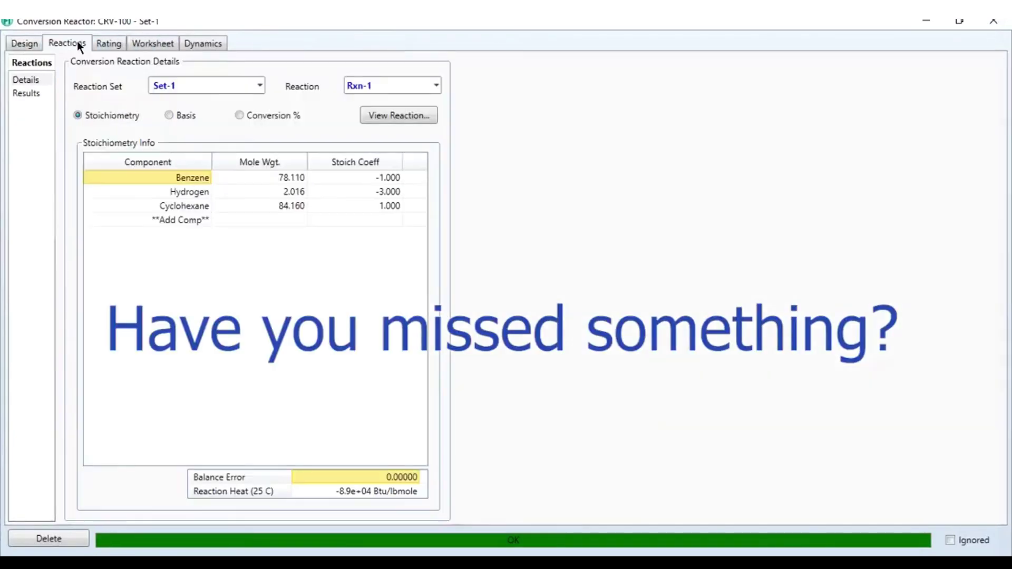
{"action": "left_click", "coordinate": [37, 95]}
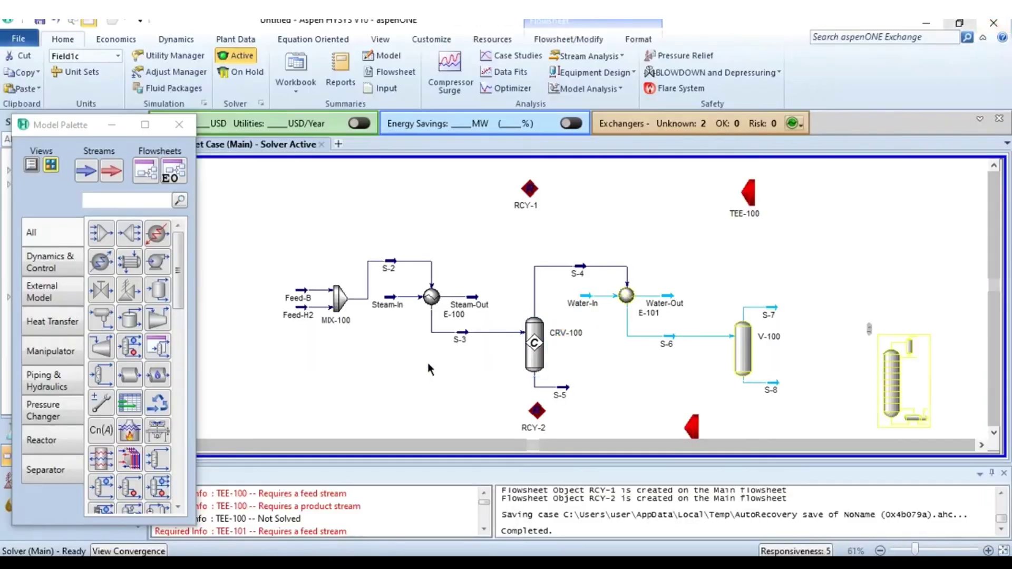
In exchanger E-101, define Water-In at 77 °F, 320 psia and 9e5 lbmole/hr, with an H2O mole fraction of 1.
{"action": "double_click", "coordinate": [630, 291]}
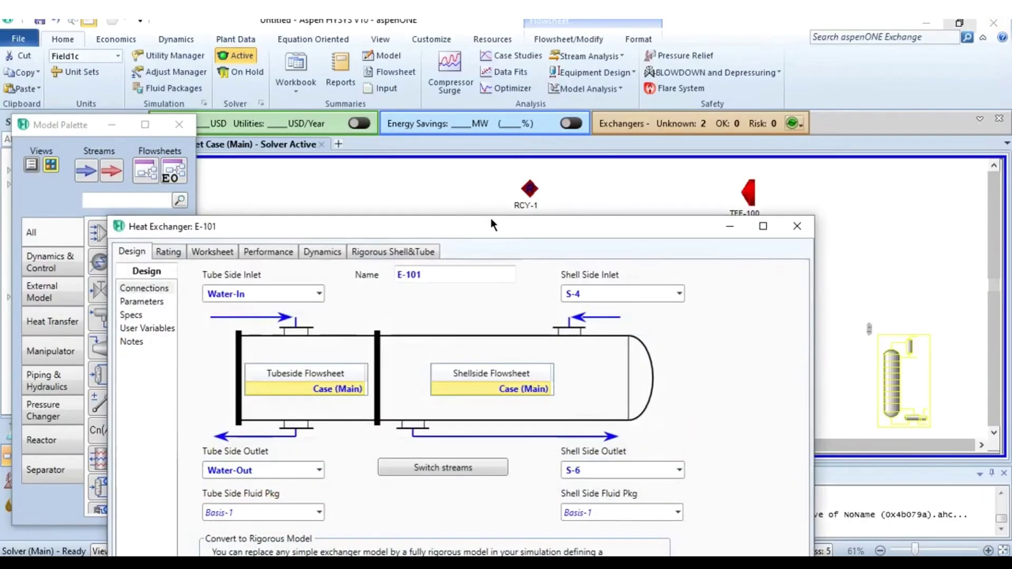
{"action": "double_click", "coordinate": [449, 226]}
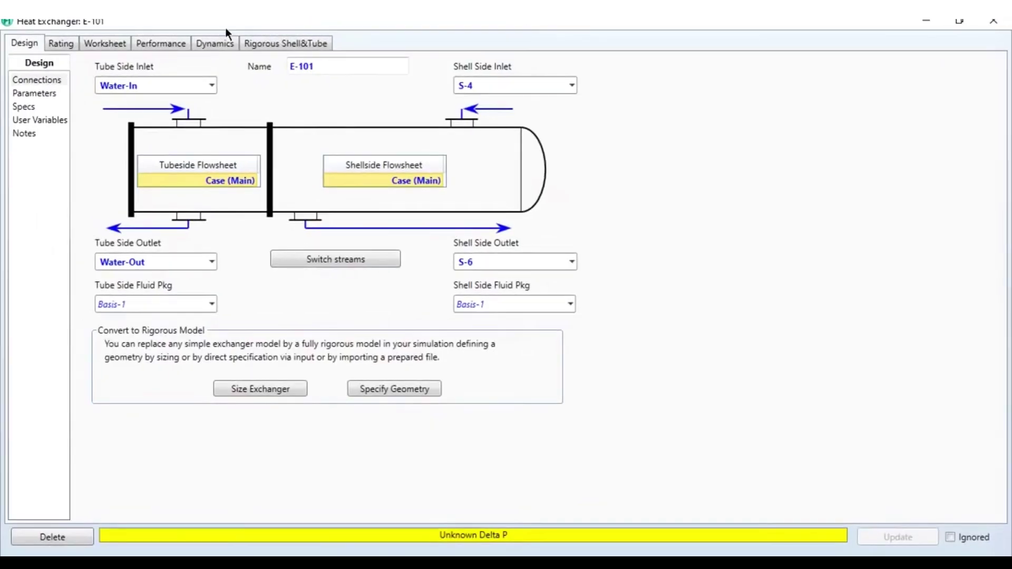
{"action": "left_click", "coordinate": [125, 46]}
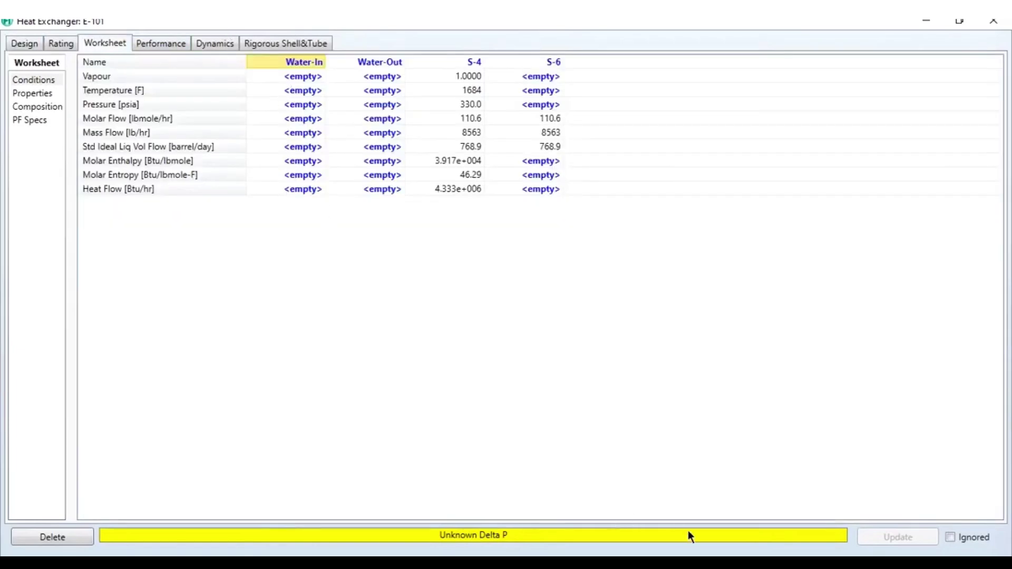
{"action": "left_click", "coordinate": [286, 93]}
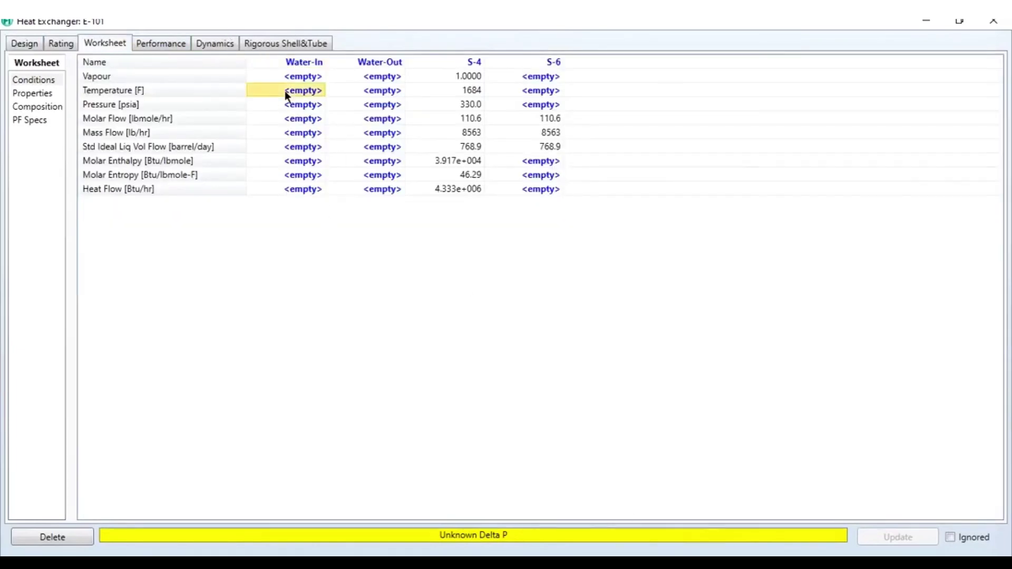
{"action": "type", "text": "77"}
{"action": "key", "text": "Return"}
{"action": "type", "text": "320"}
{"action": "key", "text": "Return"}
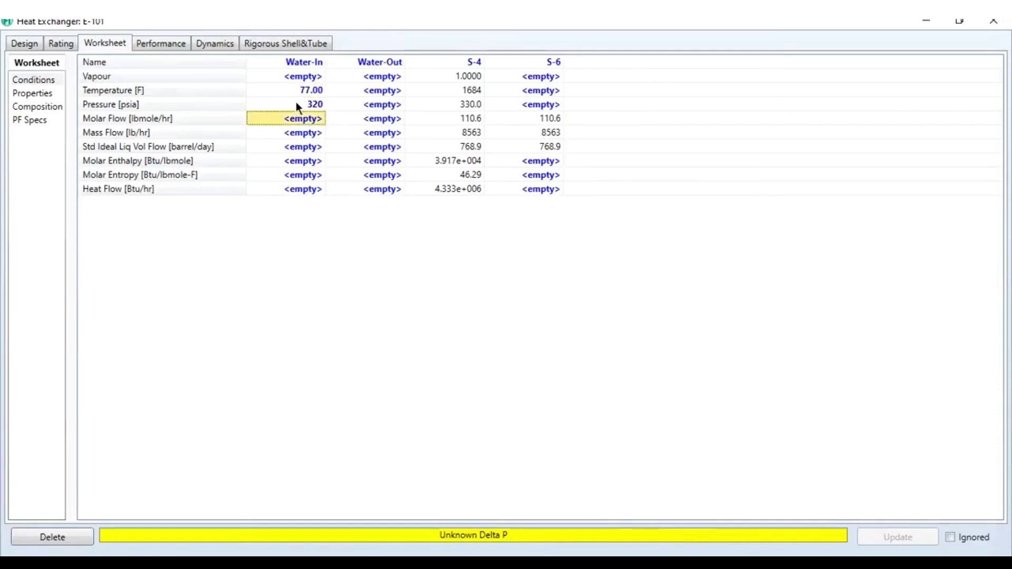
{"action": "type", "text": "9e5"}
{"action": "key", "text": "Return"}
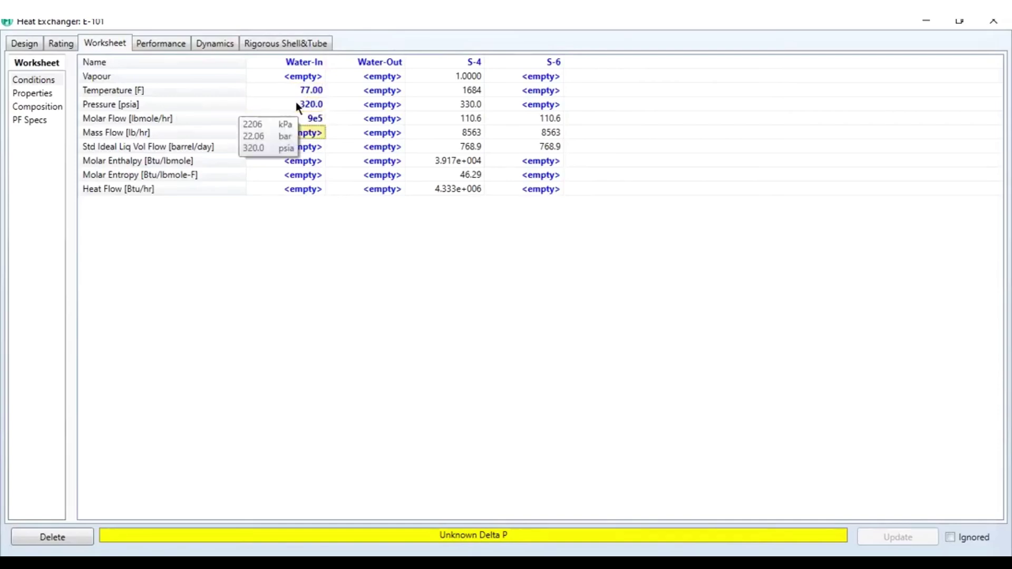
{"action": "key", "text": "Down"}
{"action": "key", "text": "Down"}
{"action": "key", "text": "Down"}
{"action": "key", "text": "Down"}
{"action": "key", "text": "Down"}
{"action": "type", "text": "1"}
{"action": "key", "text": "Return"}
{"action": "left_click", "coordinate": [574, 445]}
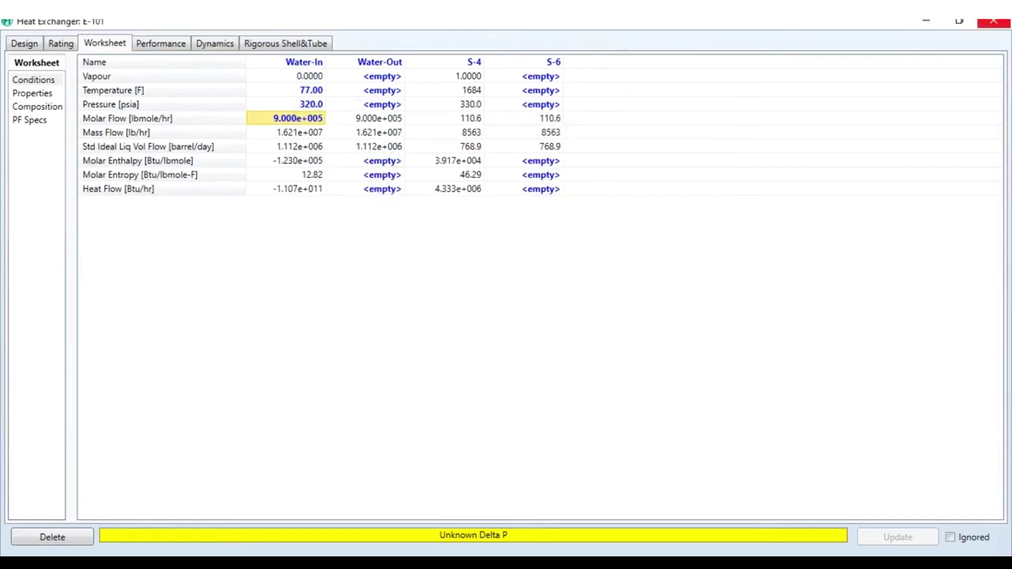
{"action": "left_click", "coordinate": [994, 21]}
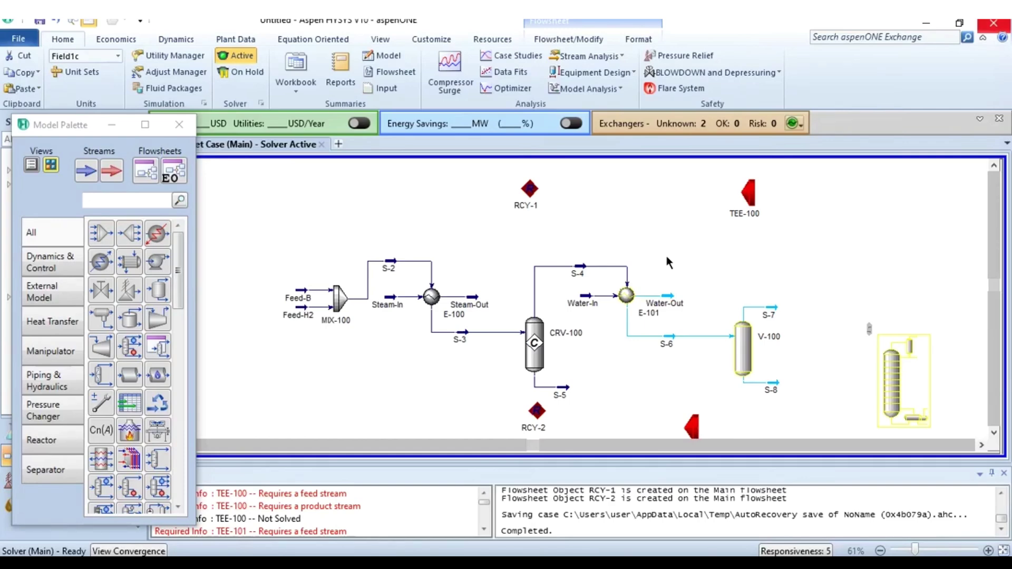
Set the pressure drop of reactor CRV-100 to 15 psi and check the inlet and outlet stream pressures.
{"action": "double_click", "coordinate": [535, 348]}
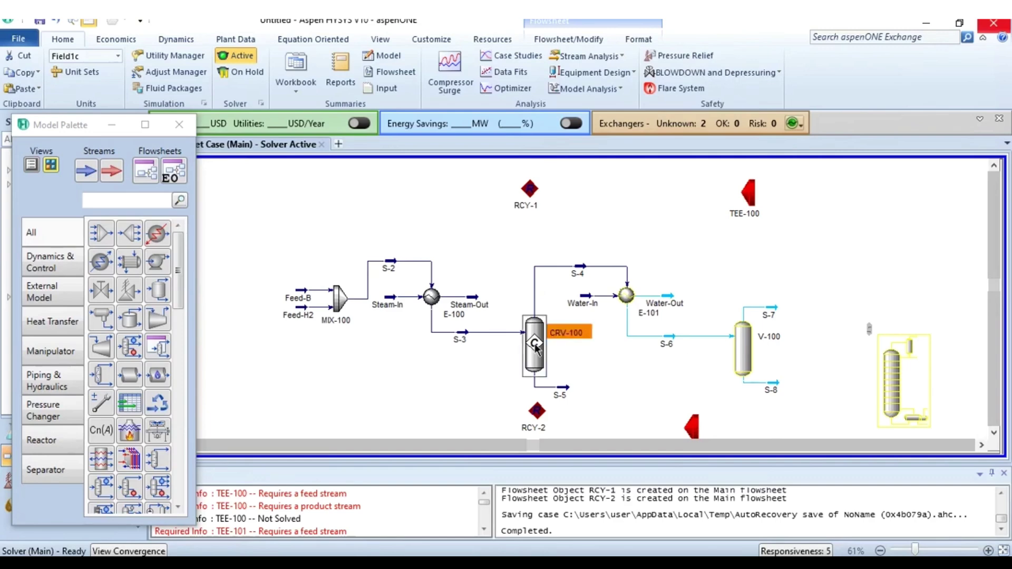
{"action": "double_click", "coordinate": [270, 138]}
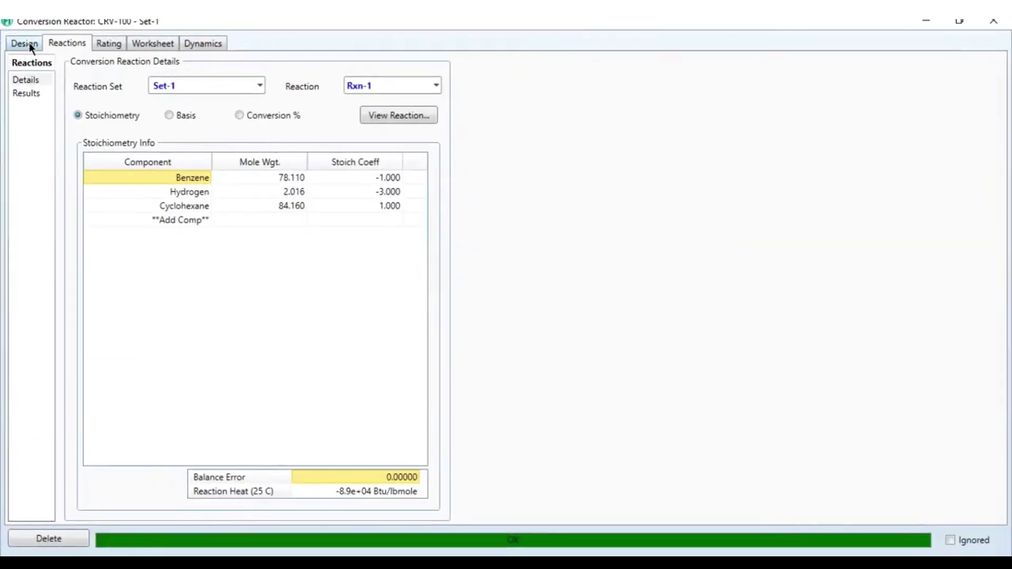
{"action": "left_click", "coordinate": [17, 42]}
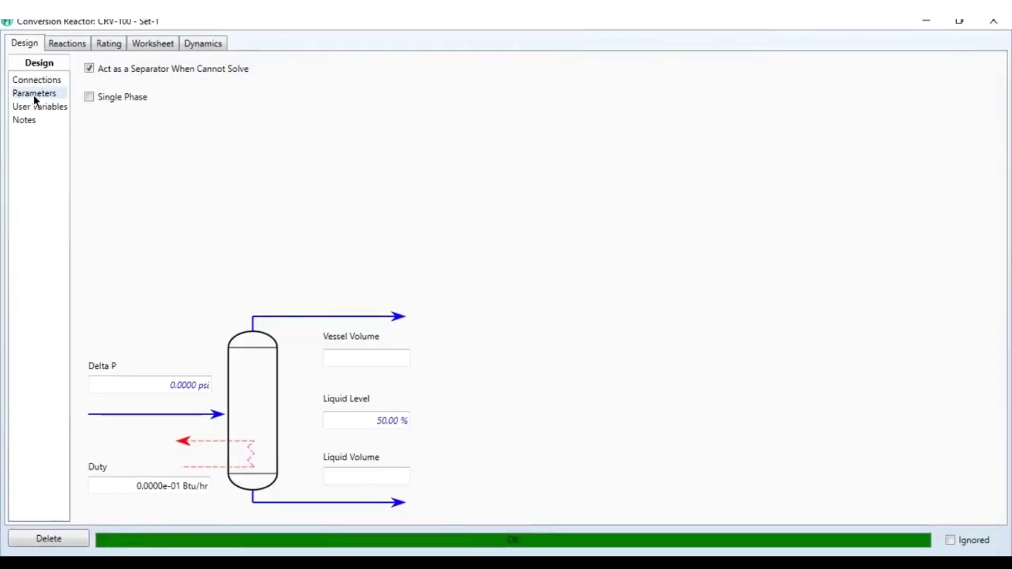
{"action": "left_click", "coordinate": [168, 385]}
{"action": "type", "text": "15"}
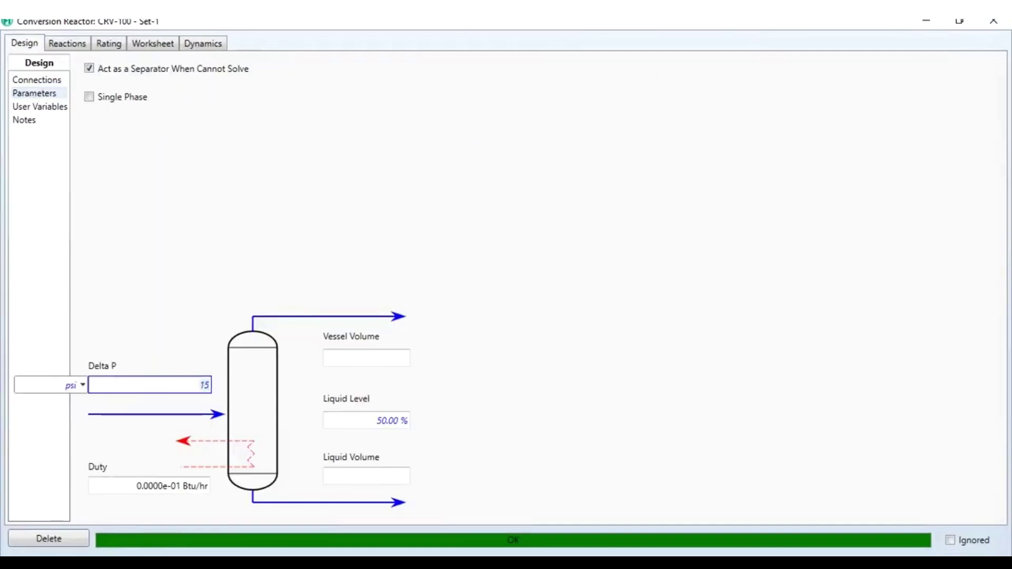
{"action": "key", "text": "Return"}
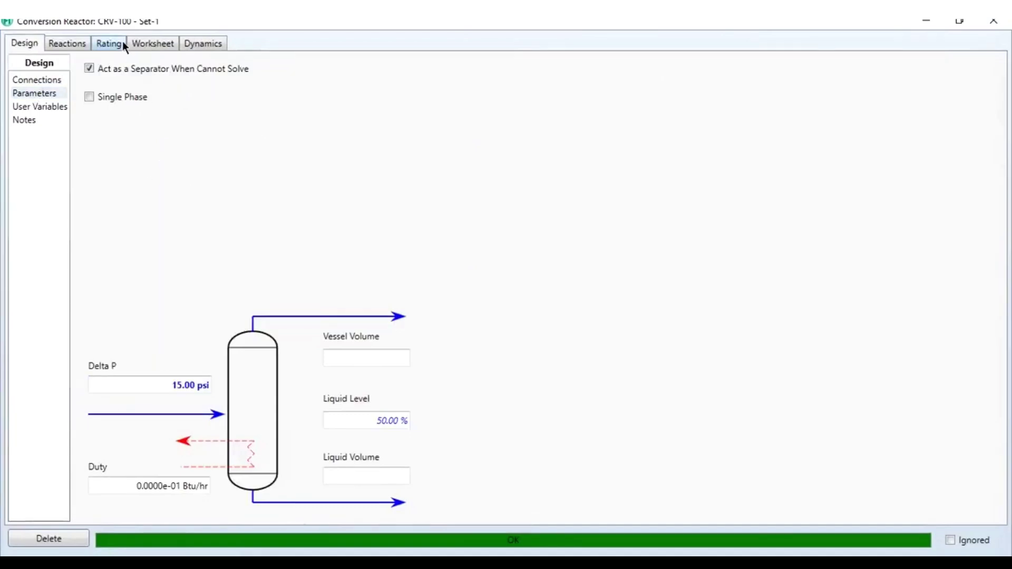
{"action": "left_click", "coordinate": [140, 42]}
{"action": "mouse_move", "coordinate": [289, 113]}
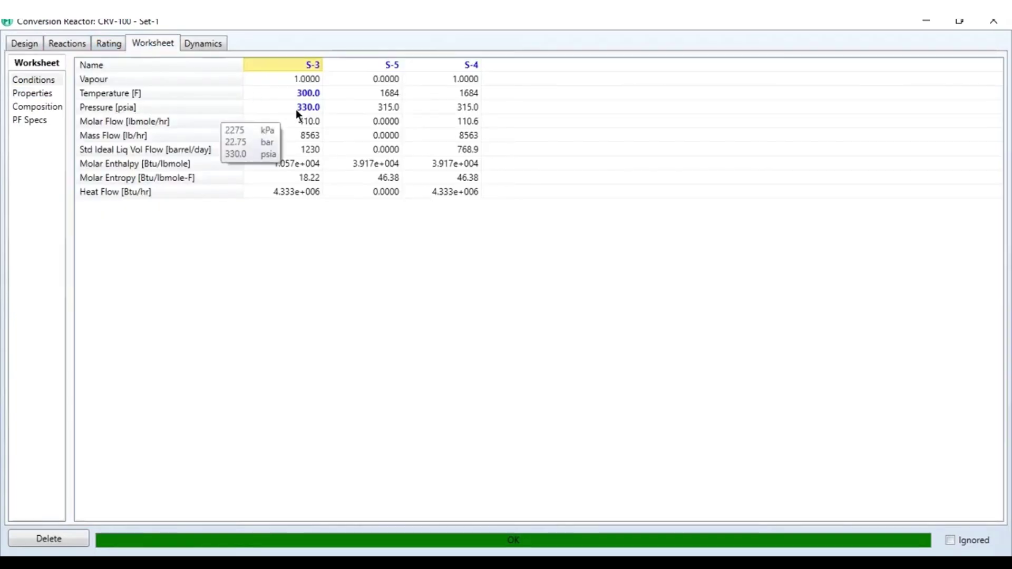
{"action": "mouse_move", "coordinate": [373, 111]}
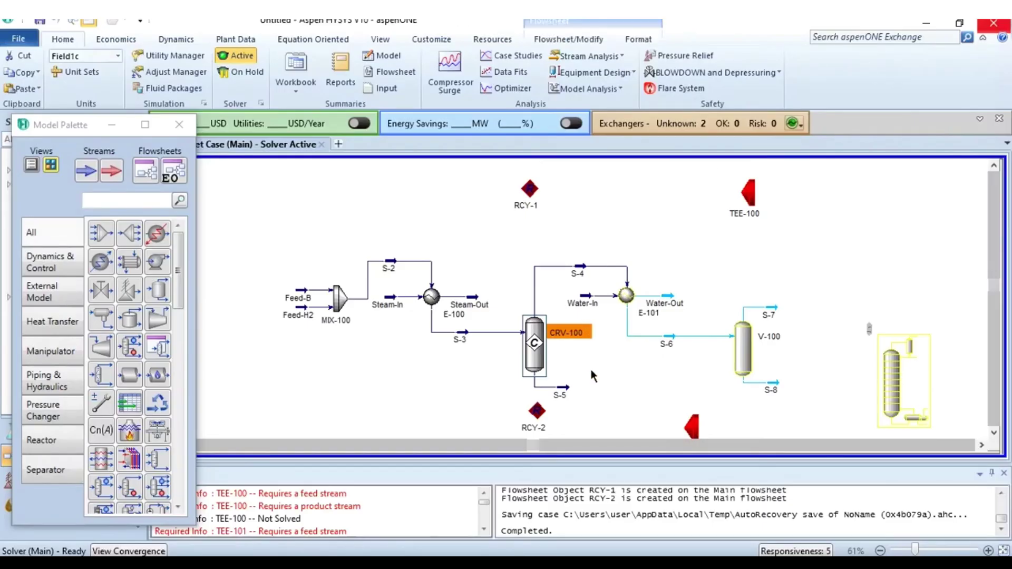
In exchanger E-101, set outlet stream S-6 to 120 °F and 310 psia.
{"action": "double_click", "coordinate": [628, 296]}
{"action": "double_click", "coordinate": [282, 164]}
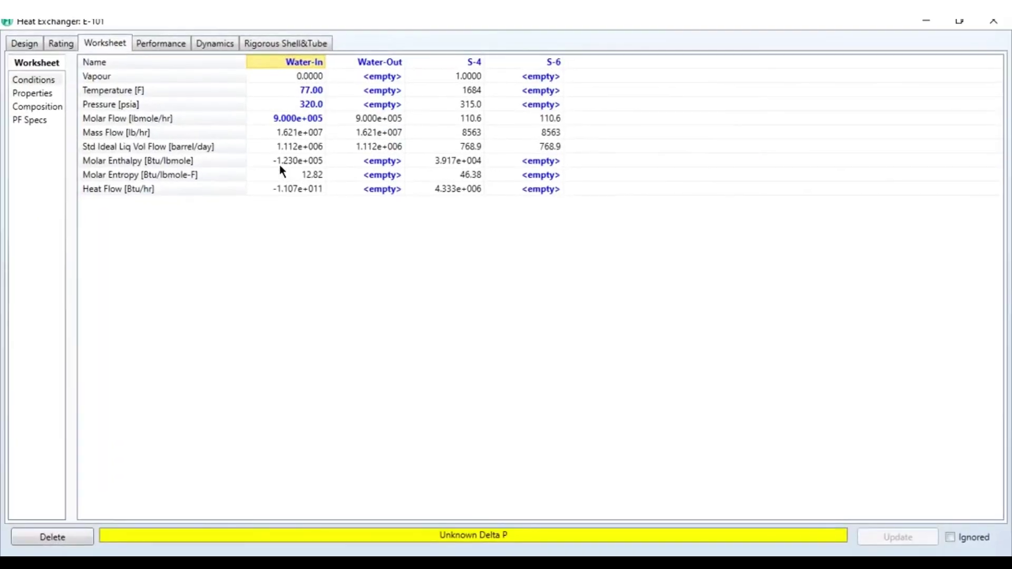
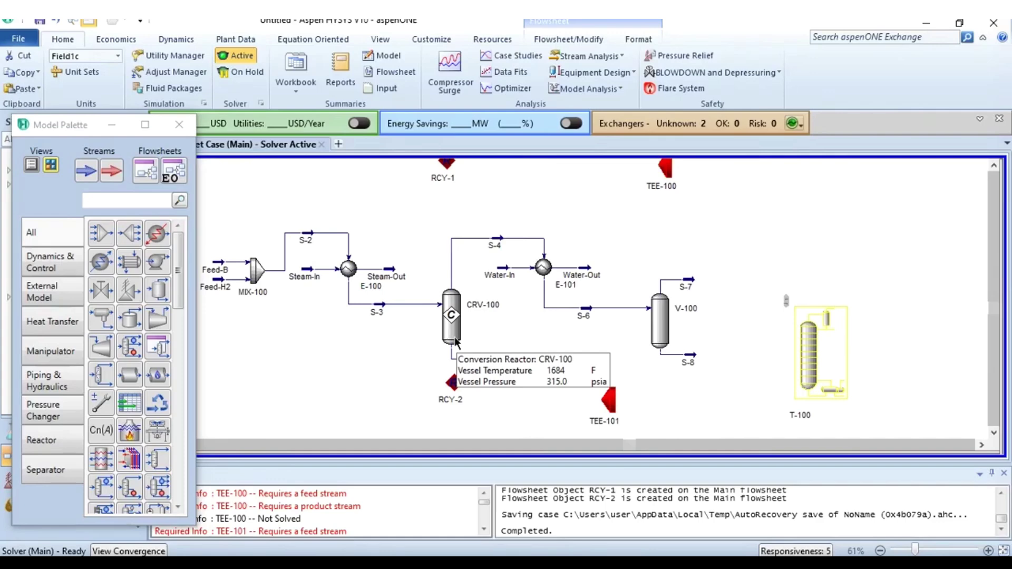
Examine the stream conditions and compositions of separator V-100 for S-6, S-7 and S-8.
{"action": "double_click", "coordinate": [660, 320]}
{"action": "double_click", "coordinate": [337, 195]}
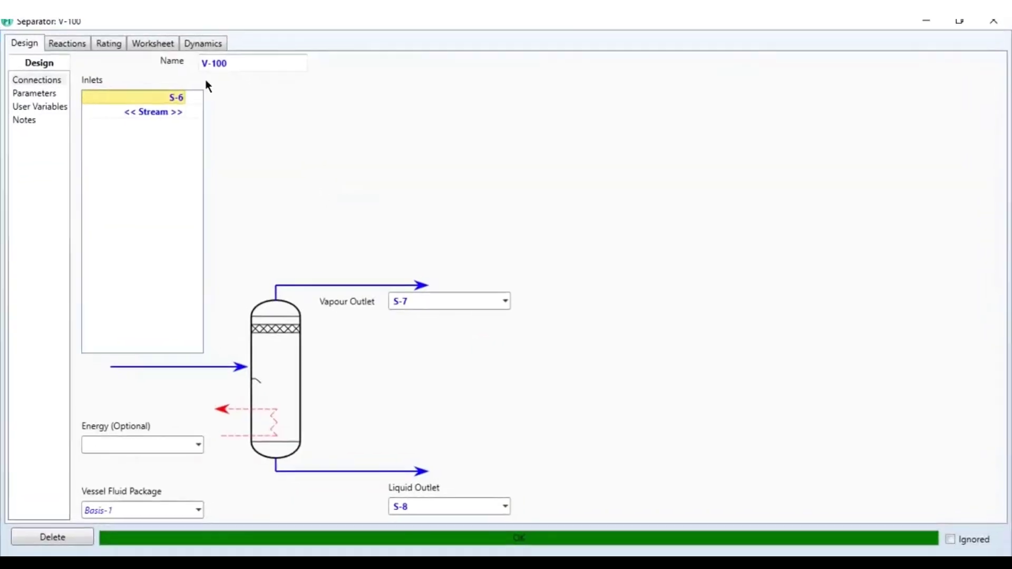
{"action": "left_click", "coordinate": [132, 44]}
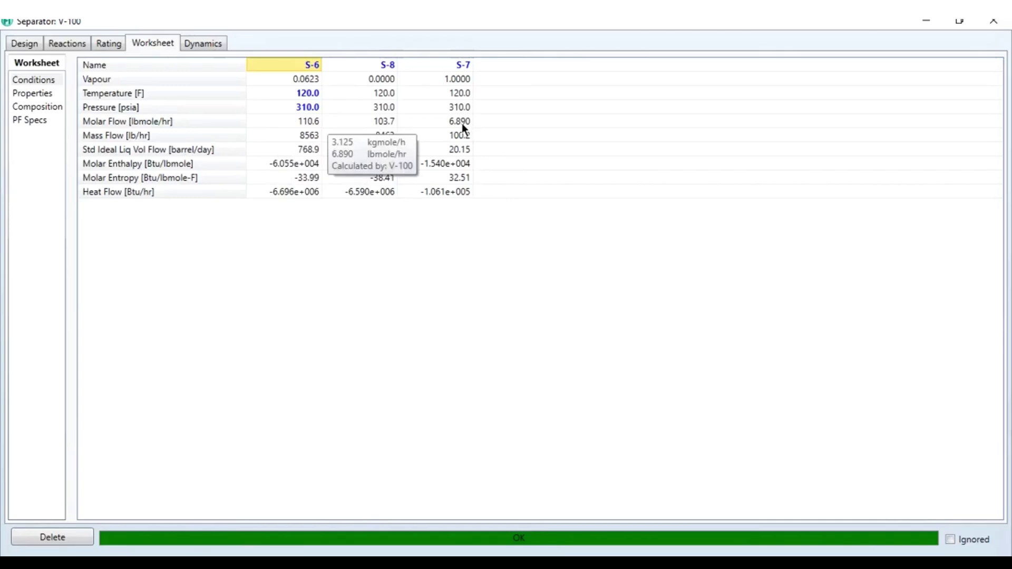
{"action": "left_click", "coordinate": [45, 107]}
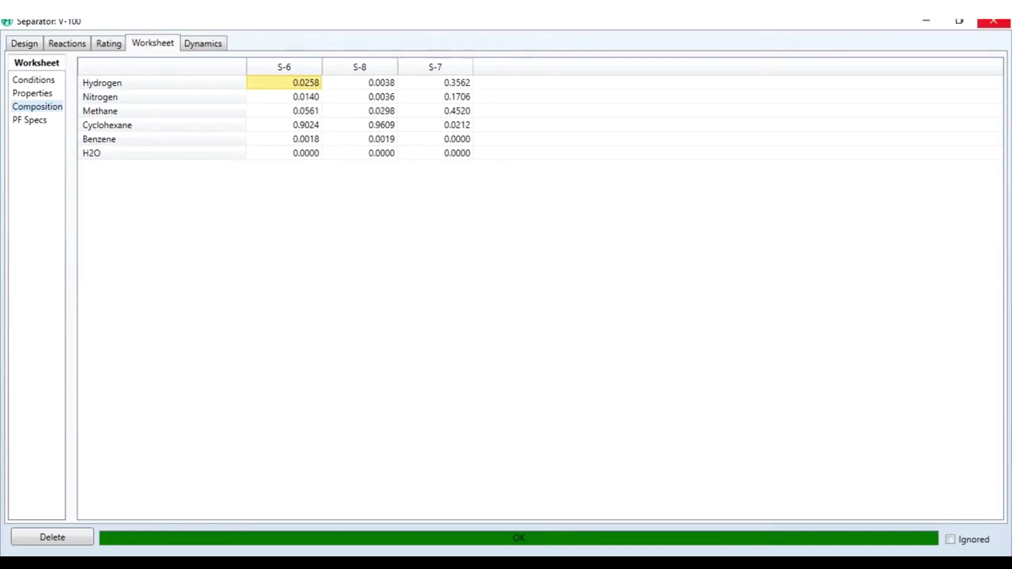
{"action": "left_click", "coordinate": [994, 22]}
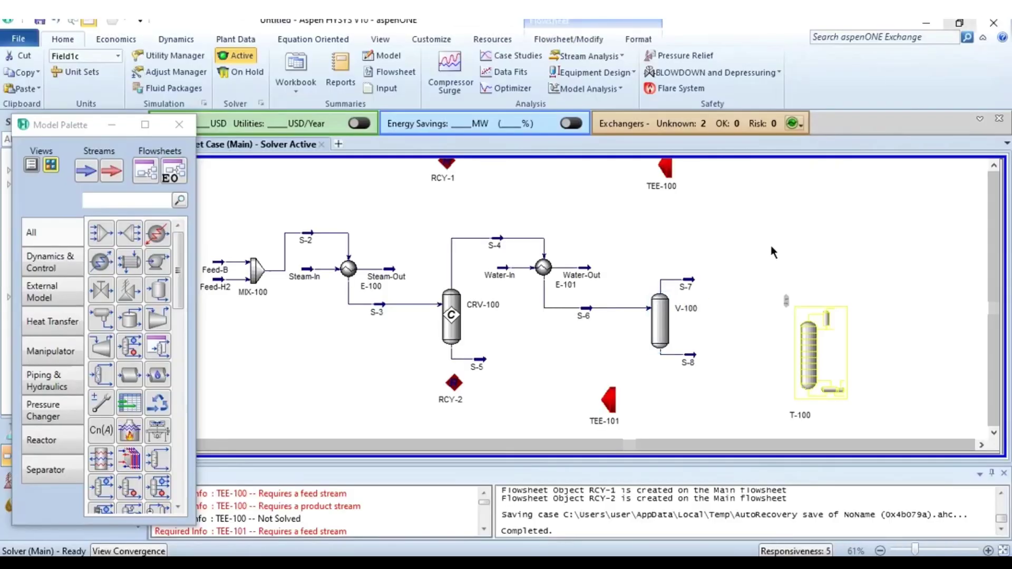
Rotate tee TEE-101 so its inlet faces up and place it beneath separator V-100.
{"action": "scroll", "coordinate": [811, 243], "scroll_direction": "down", "scroll_amount": 1}
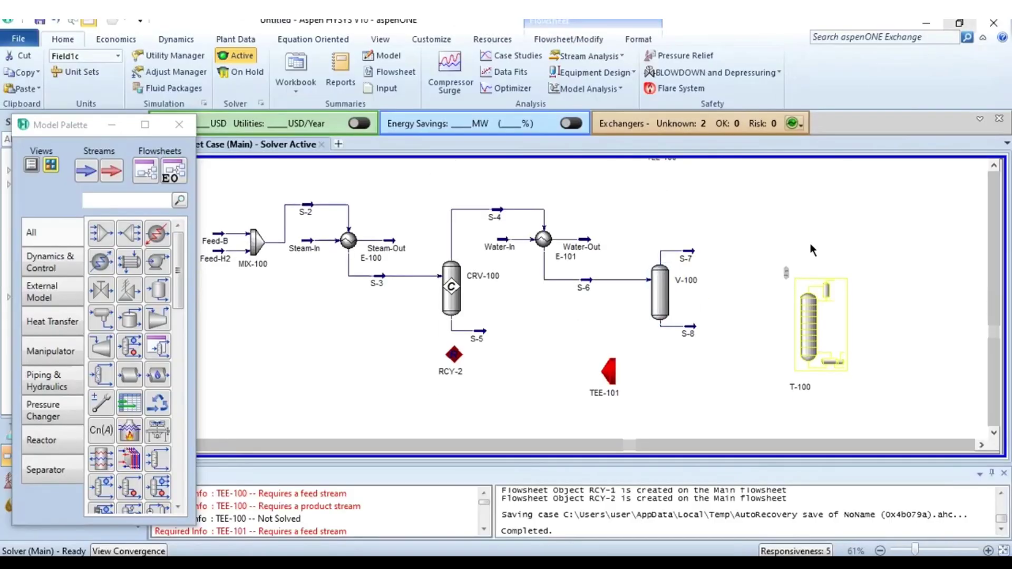
{"action": "left_click", "coordinate": [622, 381]}
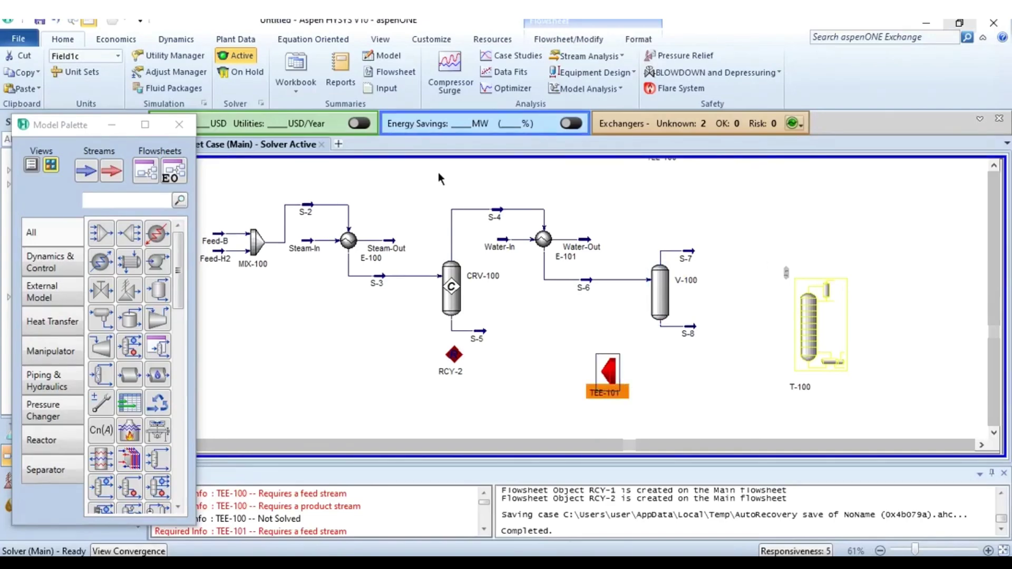
{"action": "left_click", "coordinate": [600, 43]}
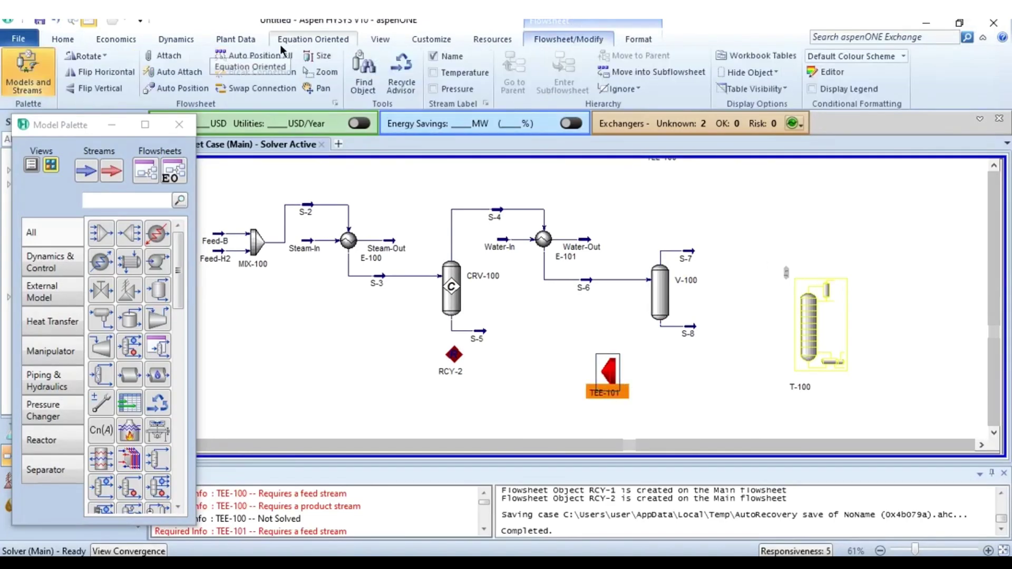
{"action": "left_click", "coordinate": [85, 56]}
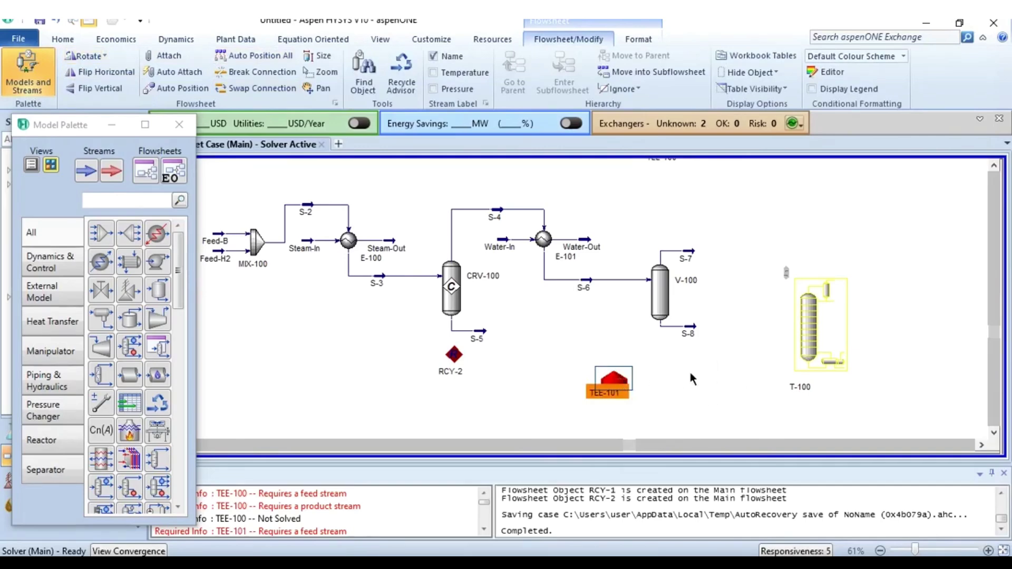
{"action": "left_click_drag", "start_coordinate": [613, 367], "coordinate": [669, 373]}
Connect separator liquid stream S-8 as the inlet of TEE-101.
{"action": "double_click", "coordinate": [668, 375]}
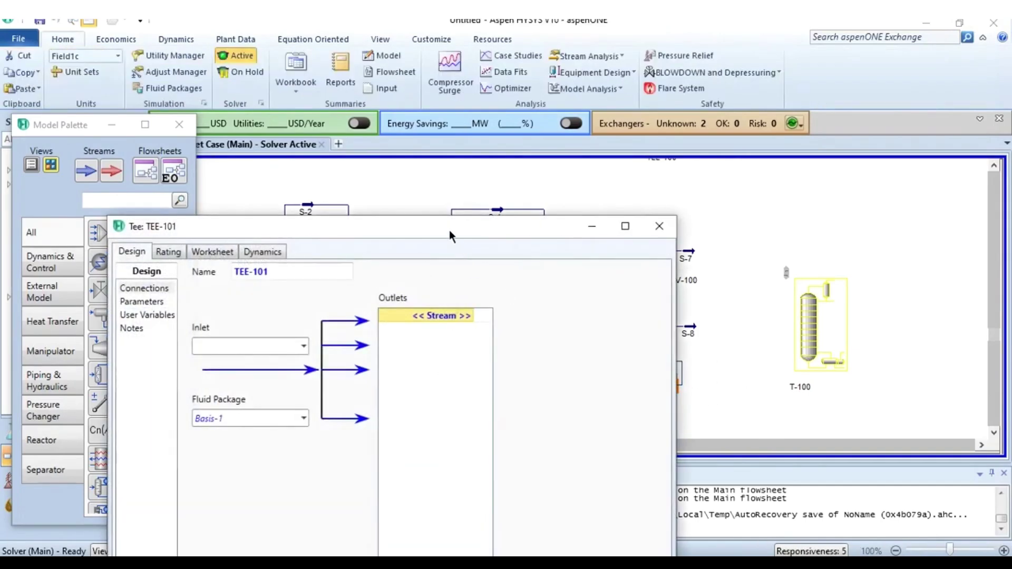
{"action": "left_click_drag", "start_coordinate": [450, 230], "coordinate": [331, 137]}
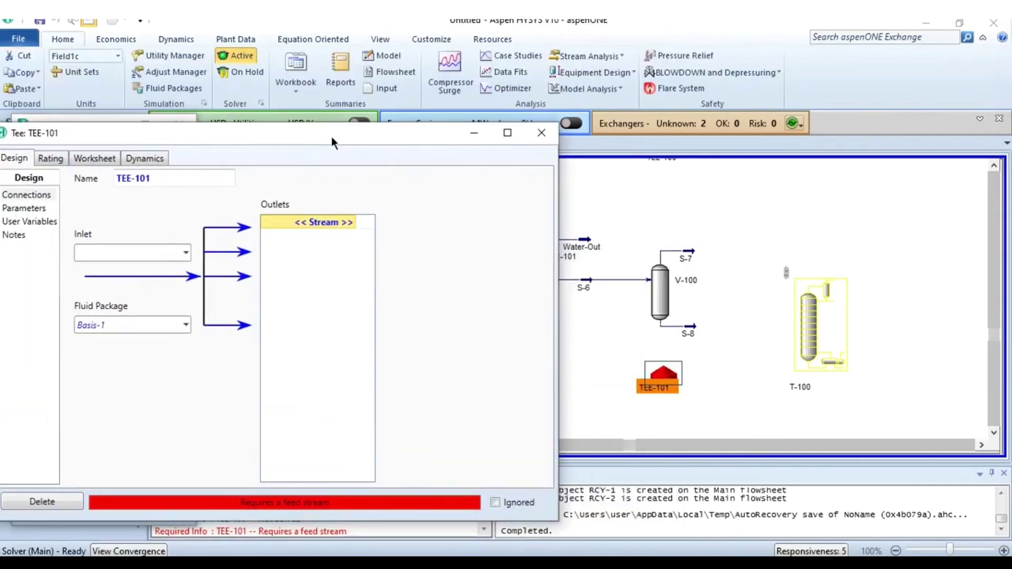
{"action": "left_click", "coordinate": [186, 253]}
{"action": "left_click", "coordinate": [100, 303]}
Align stream S-8 and TEE-101 in a straight vertical line below separator V-100.
{"action": "left_click_drag", "start_coordinate": [695, 337], "coordinate": [666, 353]}
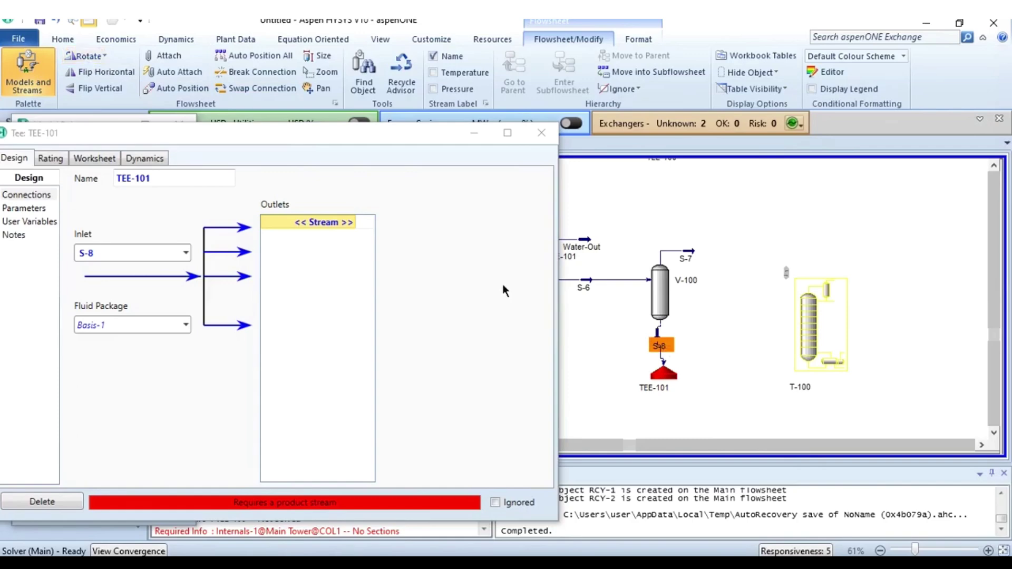
{"action": "left_click", "coordinate": [658, 386]}
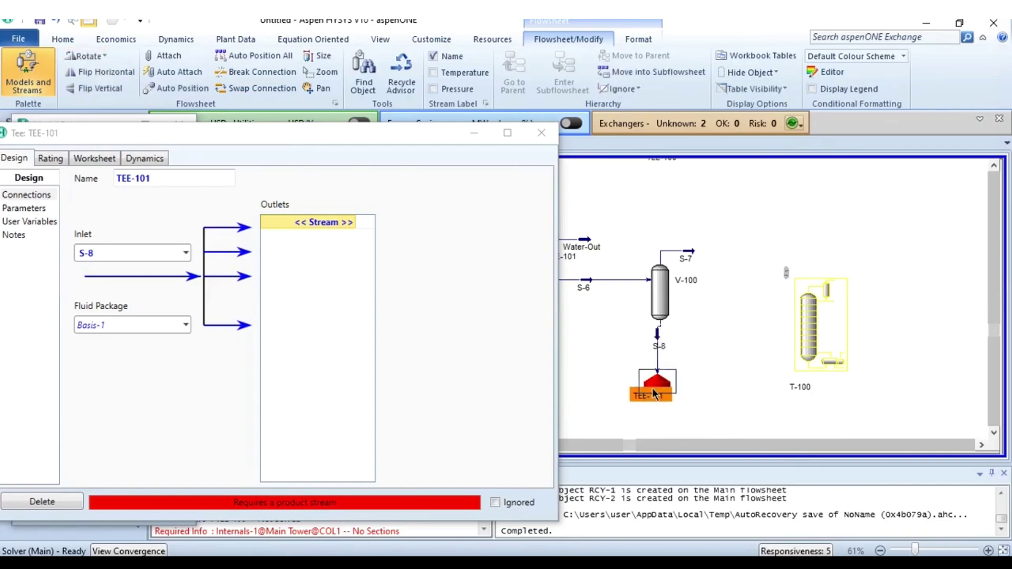
{"action": "left_click", "coordinate": [661, 346]}
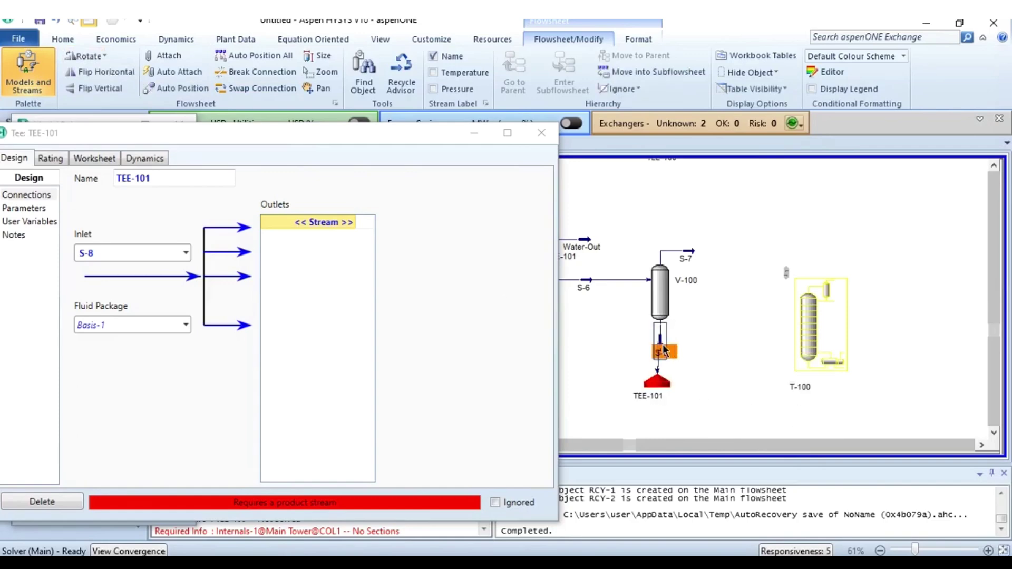
{"action": "left_click", "coordinate": [691, 364]}
{"action": "left_click", "coordinate": [665, 387]}
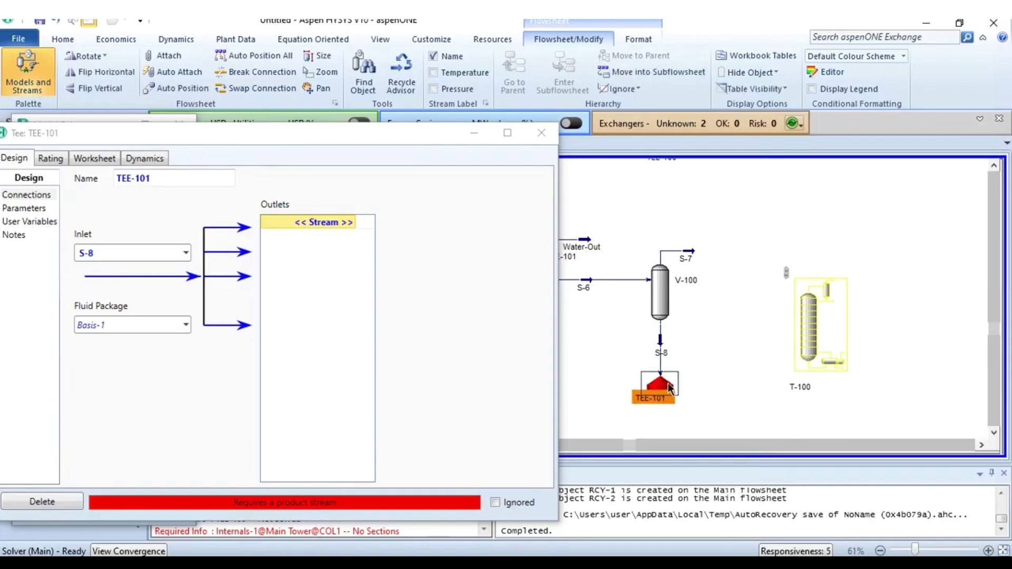
{"action": "left_click", "coordinate": [723, 386]}
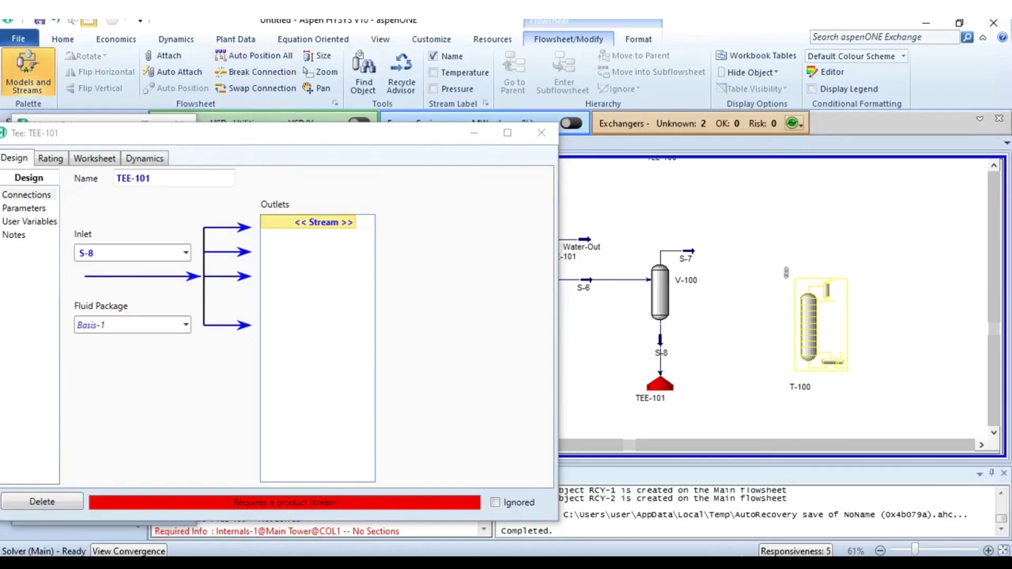
Add S-10 and S-12 as the outlet streams of TEE-101.
{"action": "left_click", "coordinate": [356, 229]}
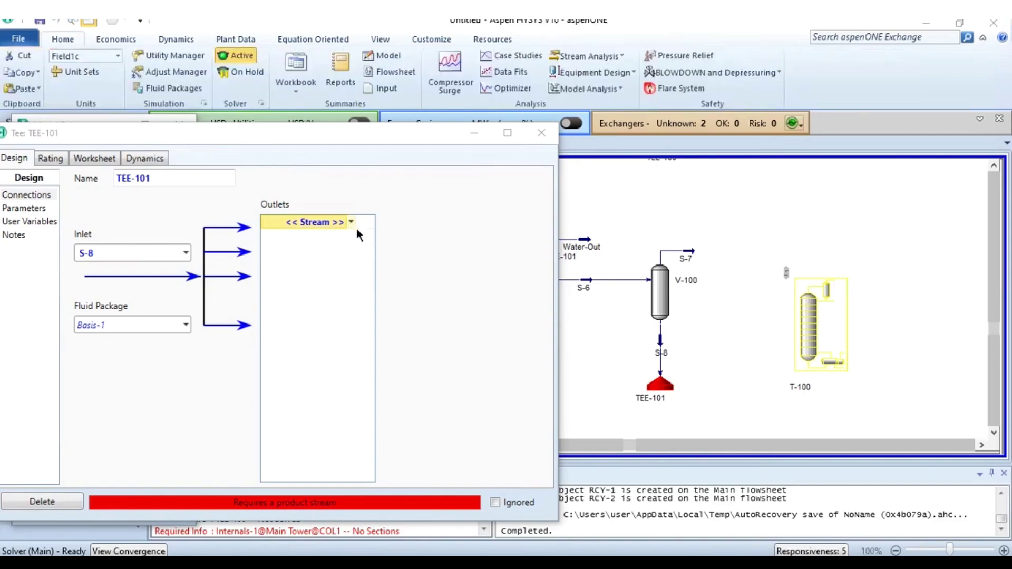
{"action": "left_click", "coordinate": [352, 225]}
{"action": "type", "text": "S-10"}
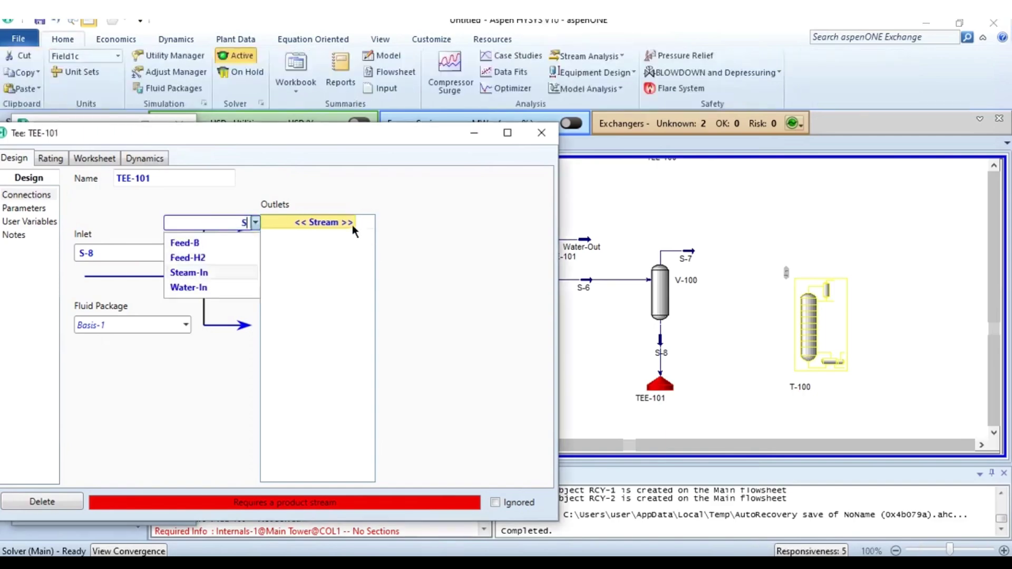
{"action": "key", "text": "Return"}
{"action": "left_click", "coordinate": [349, 238]}
{"action": "type", "text": "S-12"}
{"action": "key", "text": "Return"}
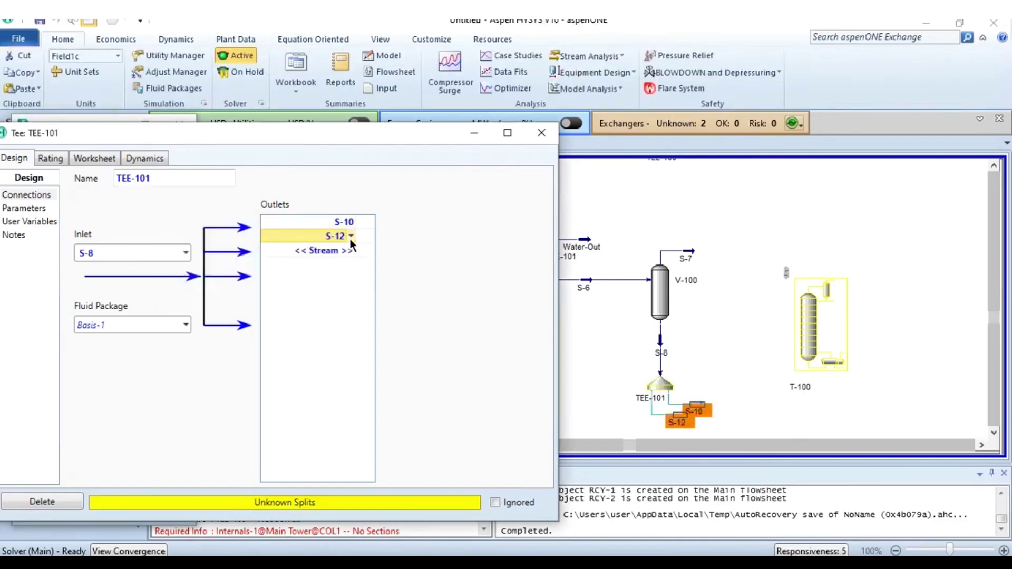
Set the flow ratio of outlet S-10 in TEE-101 to 0.7.
{"action": "left_click", "coordinate": [24, 208]}
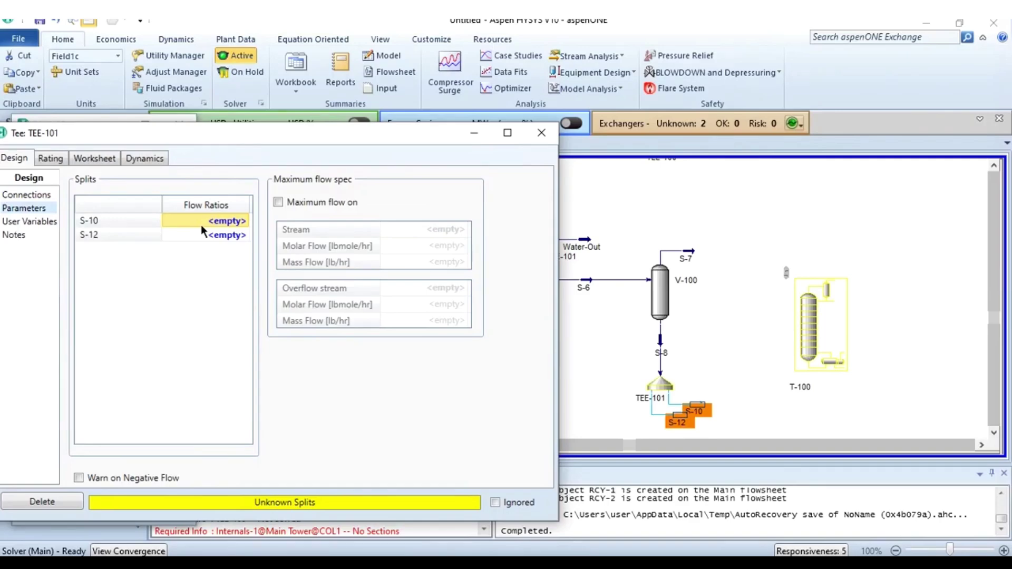
{"action": "type", "text": "0.7"}
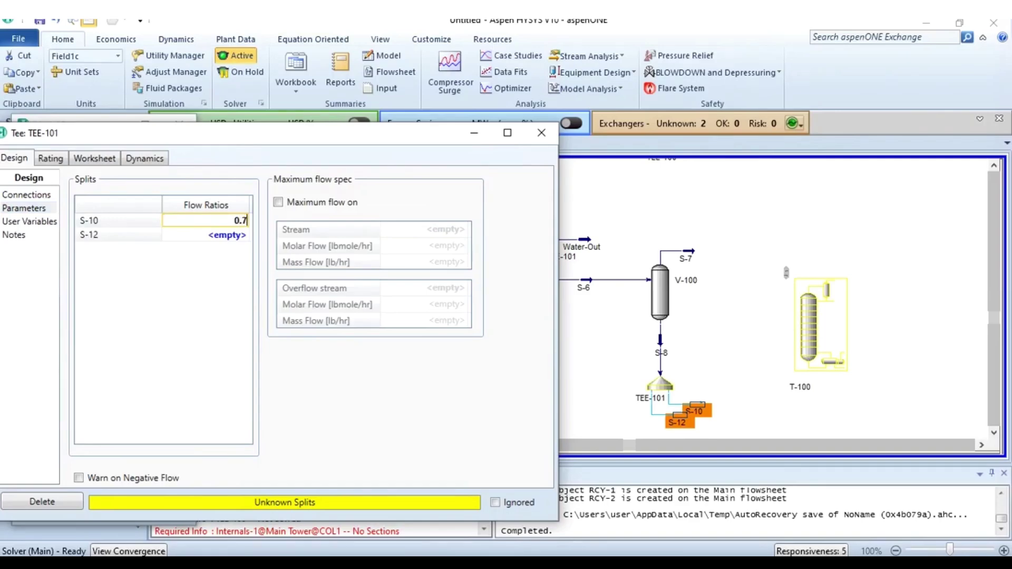
{"action": "key", "text": "Return"}
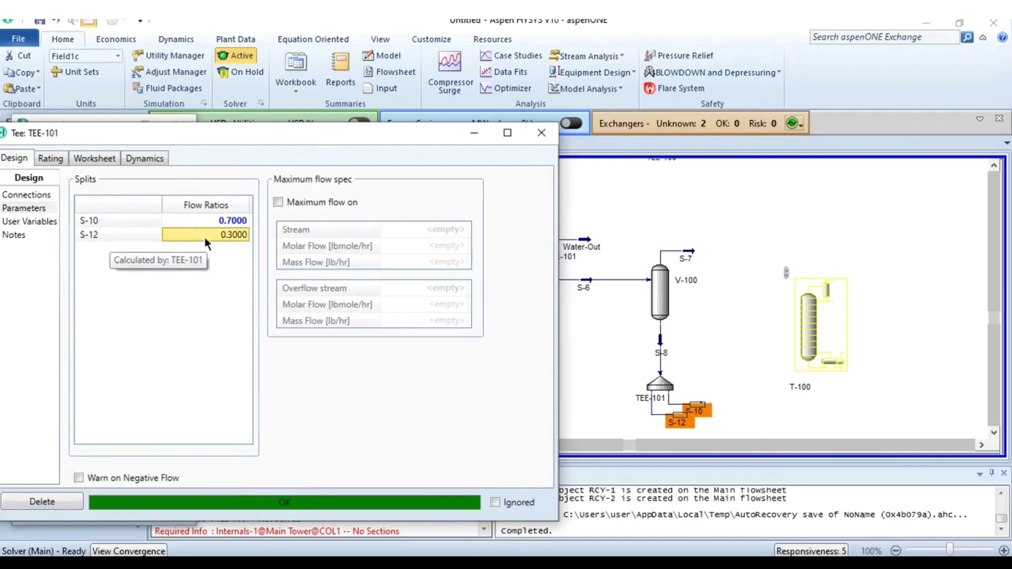
Try a flow ratio of 70 for outlet S-10 in TEE-101.
{"action": "left_click", "coordinate": [205, 227]}
{"action": "type", "text": "70"}
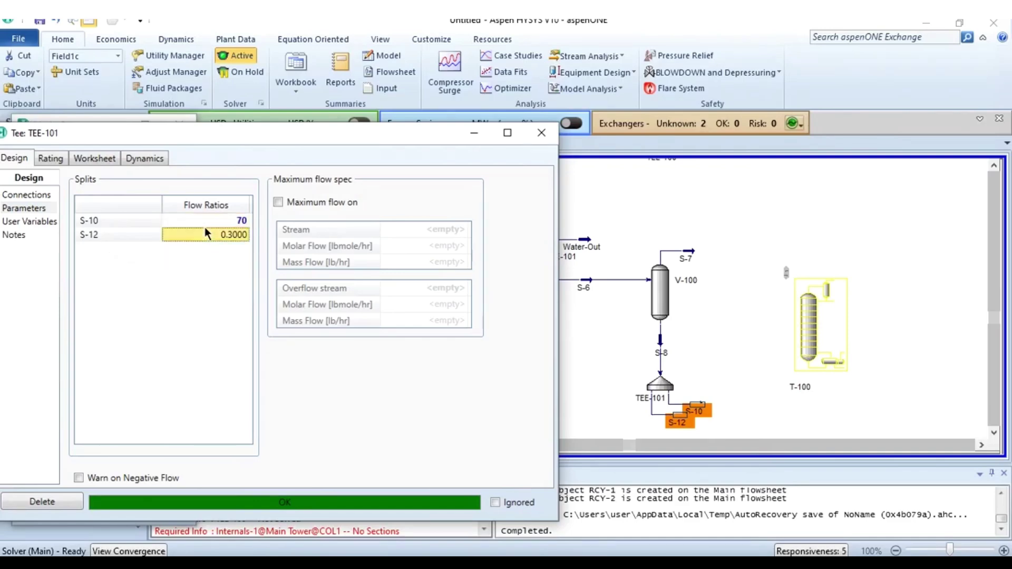
{"action": "key", "text": "Return"}
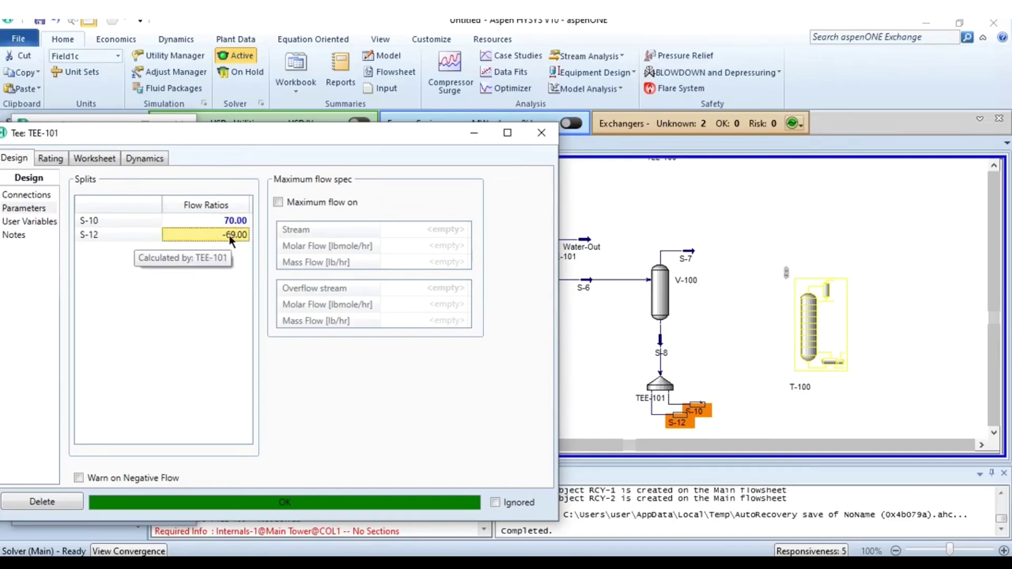
Restore the S-10 flow ratio to 0.7 and close the TEE-101 specification.
{"action": "left_click", "coordinate": [208, 223]}
{"action": "type", "text": "0.7"}
{"action": "key", "text": "Return"}
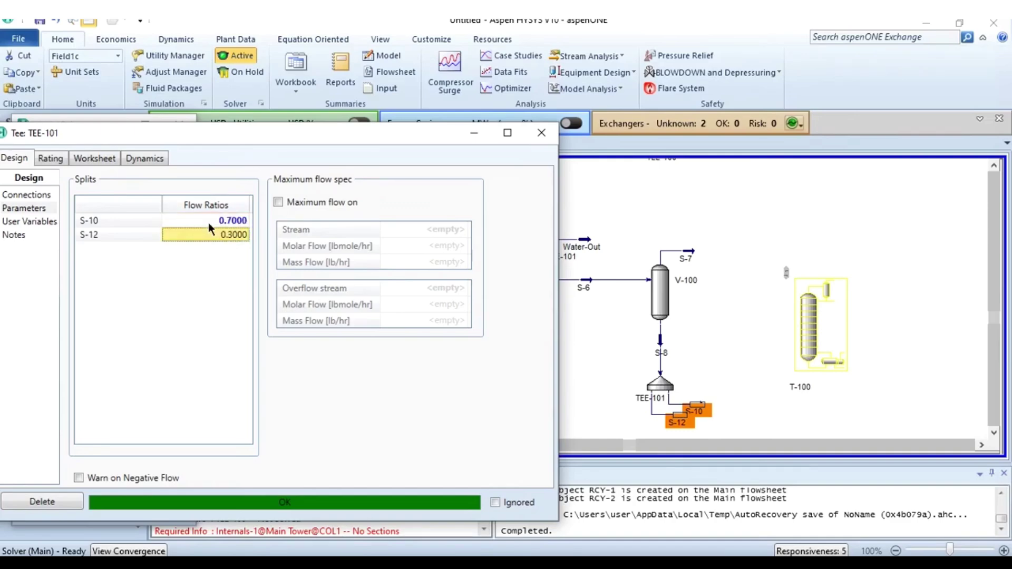
{"action": "left_click", "coordinate": [541, 133]}
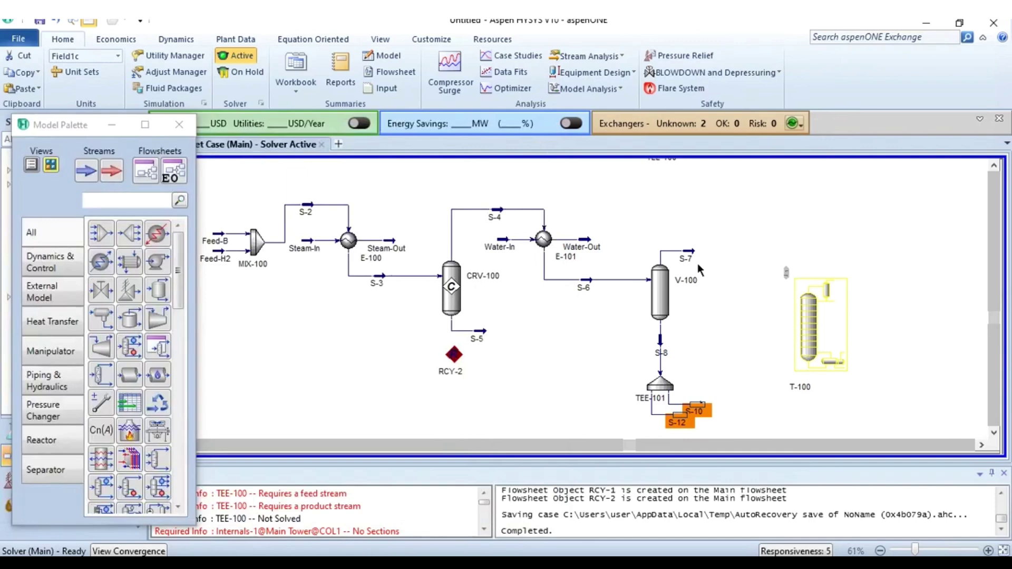
Rotate stream S-12 to face back toward the reactor and arrange it with recycle RCY-2 beneath the process line.
{"action": "left_click", "coordinate": [681, 422]}
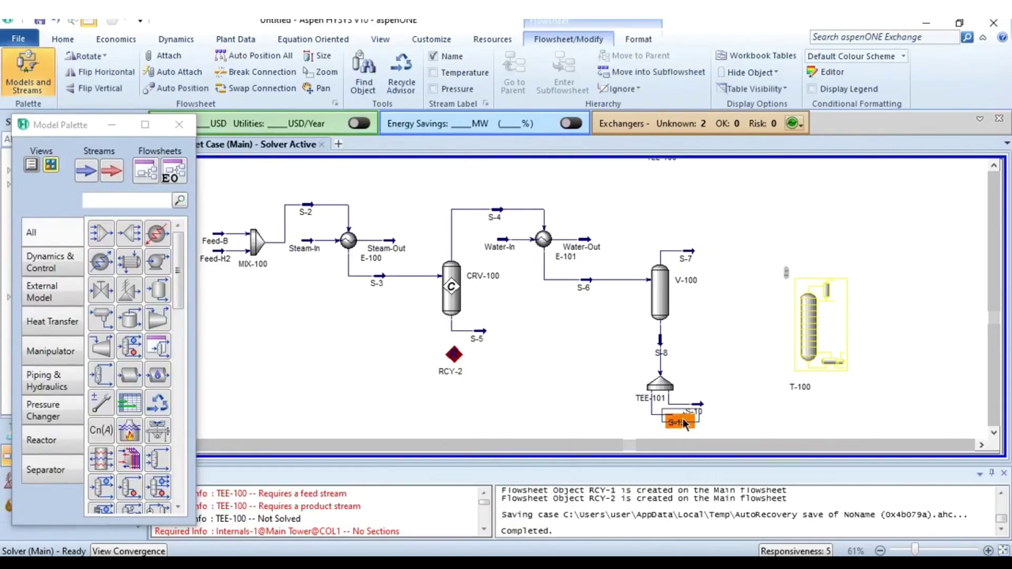
{"action": "left_click", "coordinate": [84, 56]}
{"action": "left_click", "coordinate": [84, 56]}
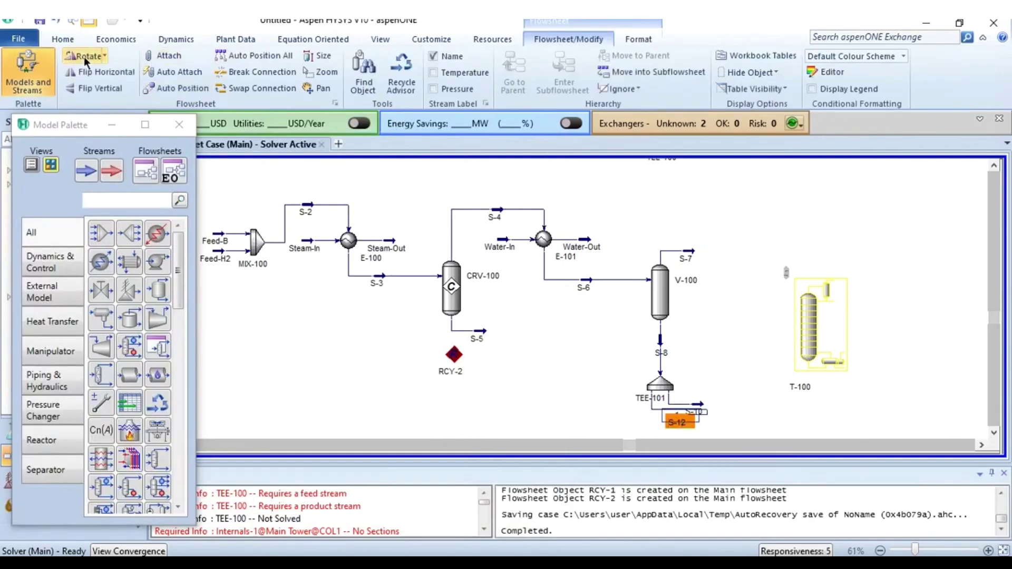
{"action": "left_click_drag", "start_coordinate": [681, 420], "coordinate": [580, 422]}
{"action": "left_click", "coordinate": [603, 348]}
{"action": "left_click_drag", "start_coordinate": [458, 363], "coordinate": [477, 422]}
Connect recycle RCY-2 with inlet S-12 and outlet S-14, and align its block with stream S-12.
{"action": "double_click", "coordinate": [456, 431]}
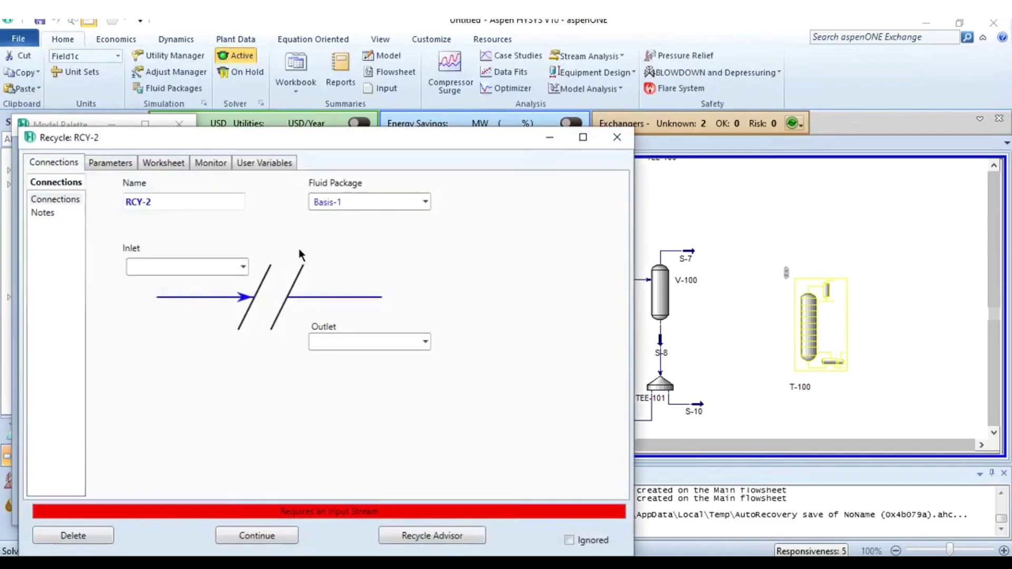
{"action": "left_click", "coordinate": [243, 268]}
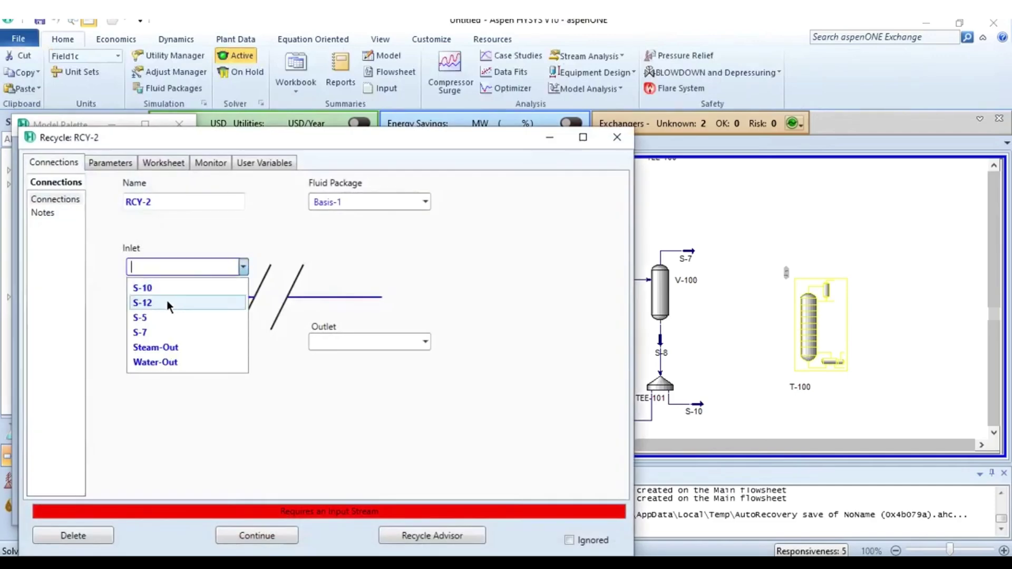
{"action": "left_click", "coordinate": [159, 300]}
{"action": "type", "text": "S-14"}
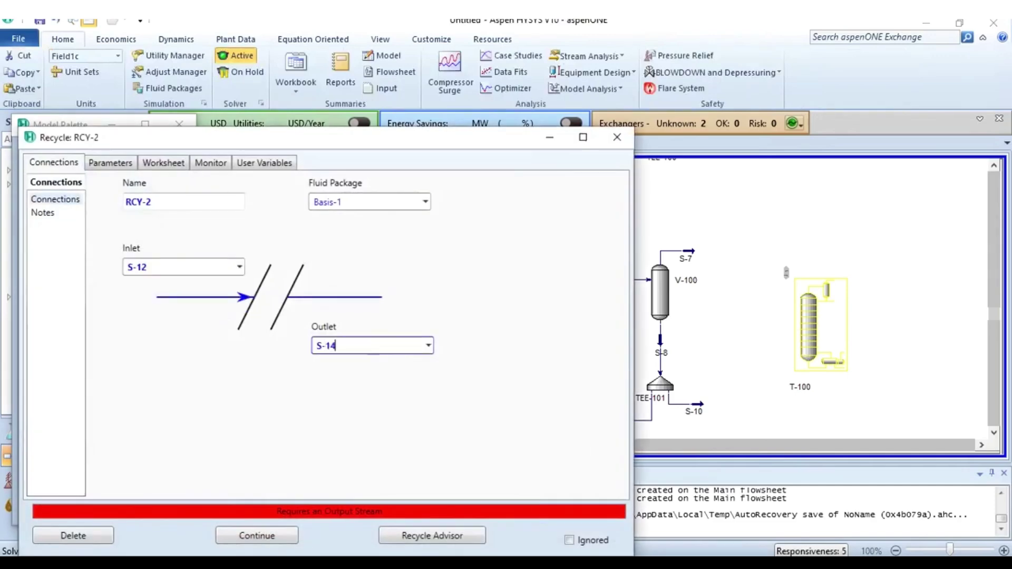
{"action": "key", "text": "Return"}
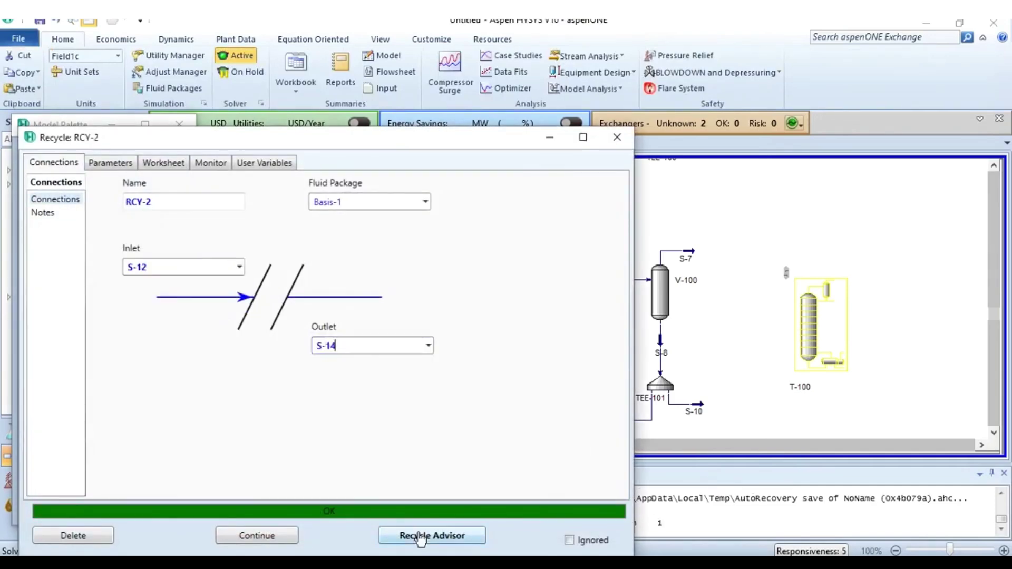
{"action": "left_click", "coordinate": [617, 138]}
{"action": "left_click_drag", "start_coordinate": [471, 414], "coordinate": [472, 421]}
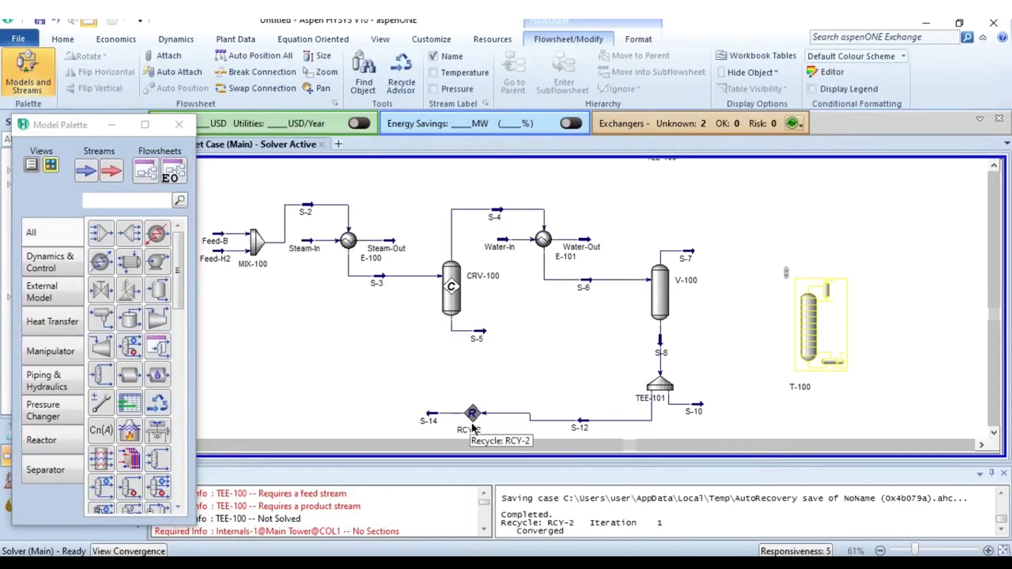
{"action": "left_click", "coordinate": [572, 372]}
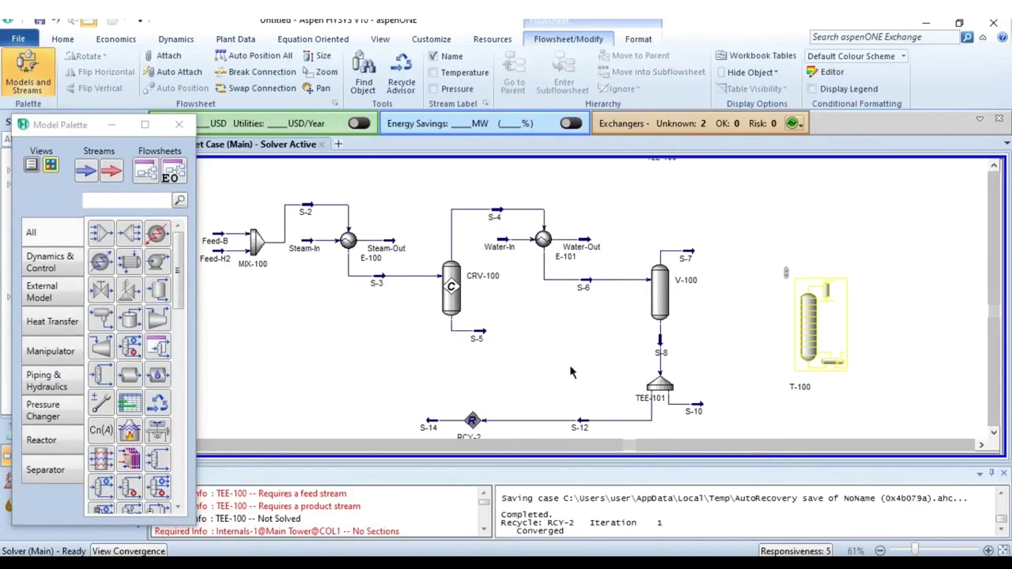
Raise stream S-7 above separator V-100, rotate TEE-100 so its inlet faces down, and rotate S-7 to vertical.
{"action": "scroll", "coordinate": [571, 368], "scroll_direction": "up", "scroll_amount": 3}
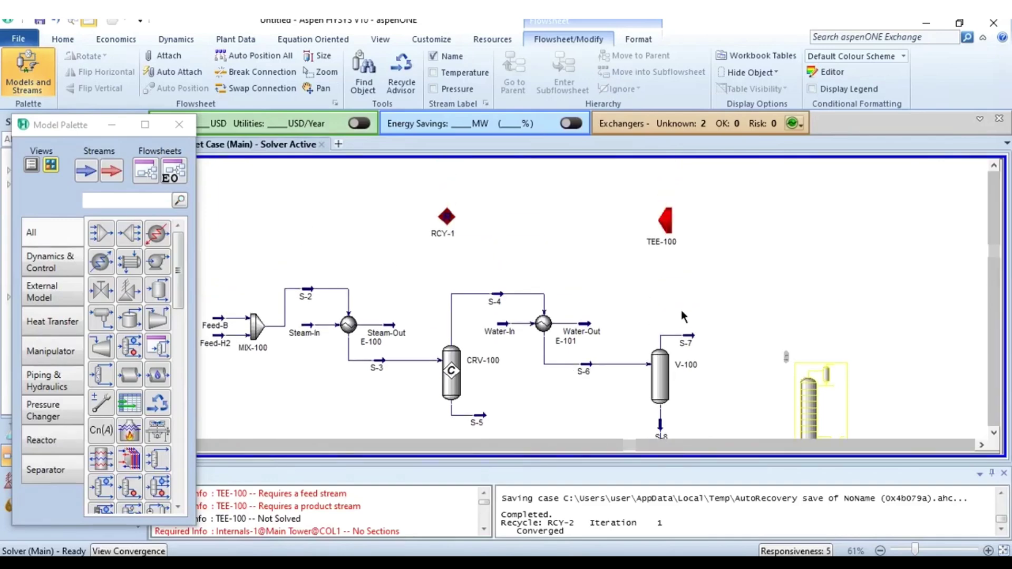
{"action": "left_click_drag", "start_coordinate": [688, 341], "coordinate": [695, 308]}
{"action": "left_click", "coordinate": [675, 219]}
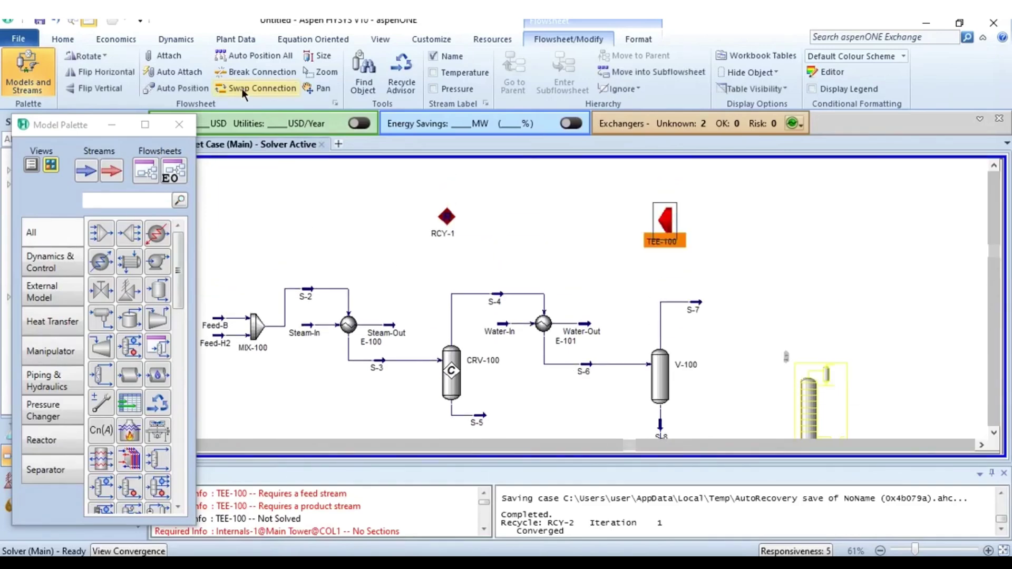
{"action": "left_click", "coordinate": [84, 55]}
{"action": "left_click", "coordinate": [85, 56]}
{"action": "left_click", "coordinate": [84, 55]}
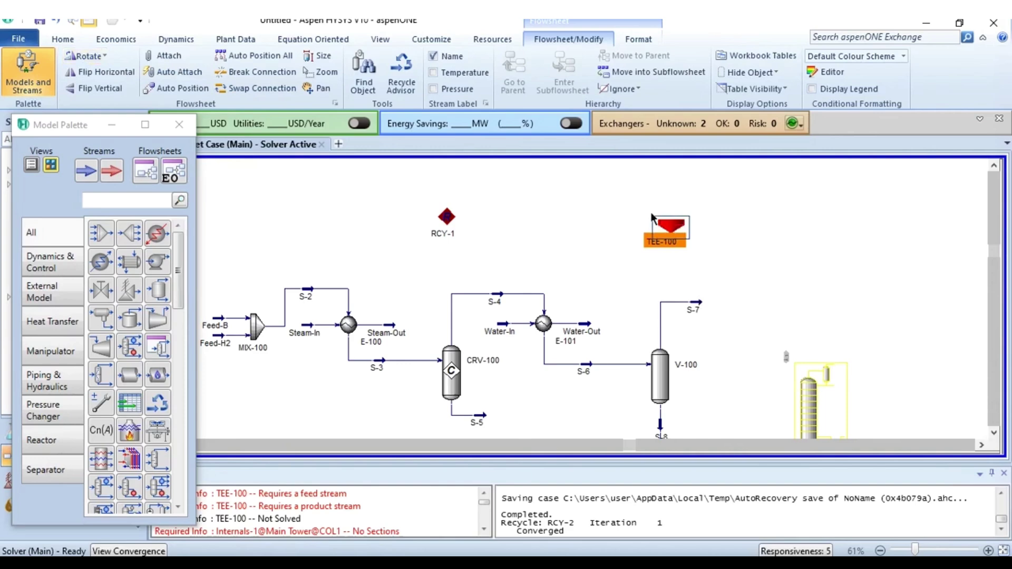
{"action": "left_click", "coordinate": [697, 310]}
{"action": "left_click", "coordinate": [87, 61]}
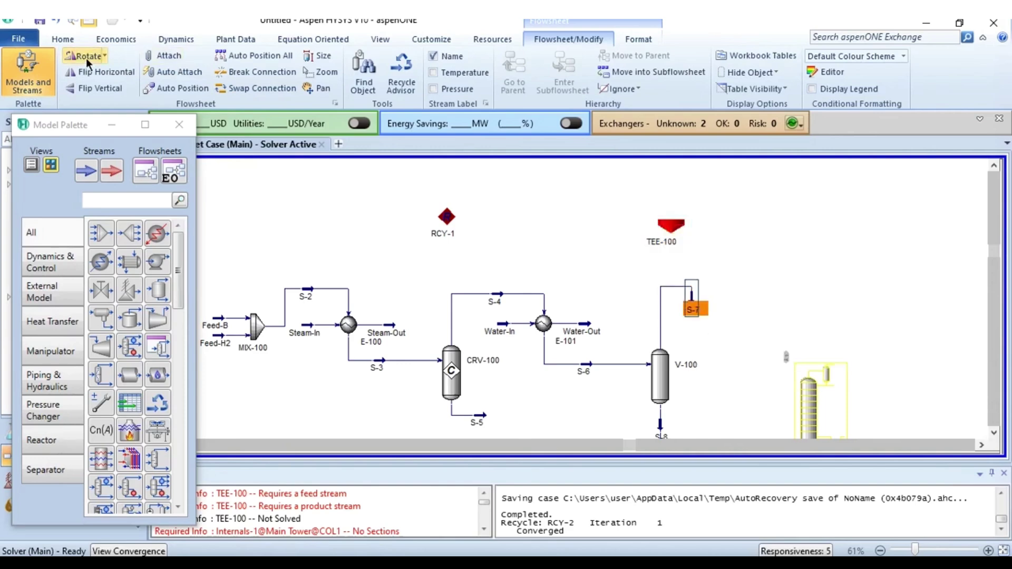
Open the TEE-100 specification and connect separator vapour stream S-7 as its inlet.
{"action": "double_click", "coordinate": [665, 228]}
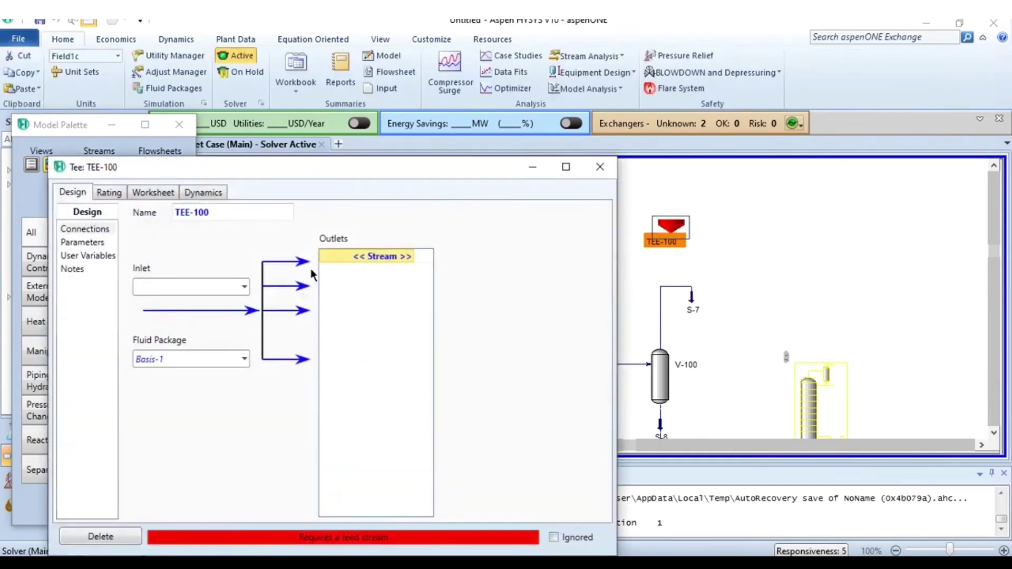
{"action": "left_click", "coordinate": [243, 287]}
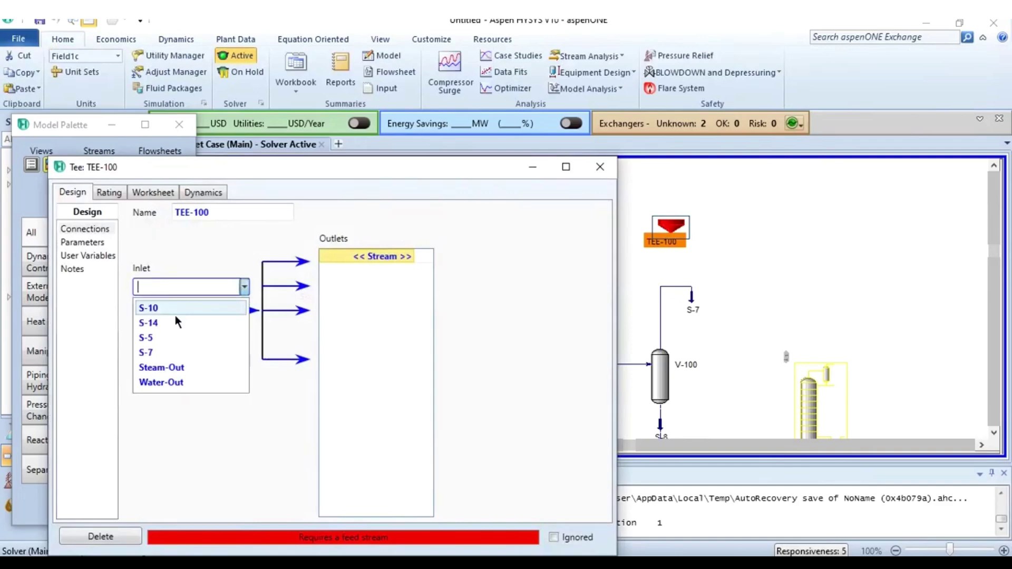
{"action": "left_click", "coordinate": [146, 352]}
{"action": "left_click", "coordinate": [723, 285]}
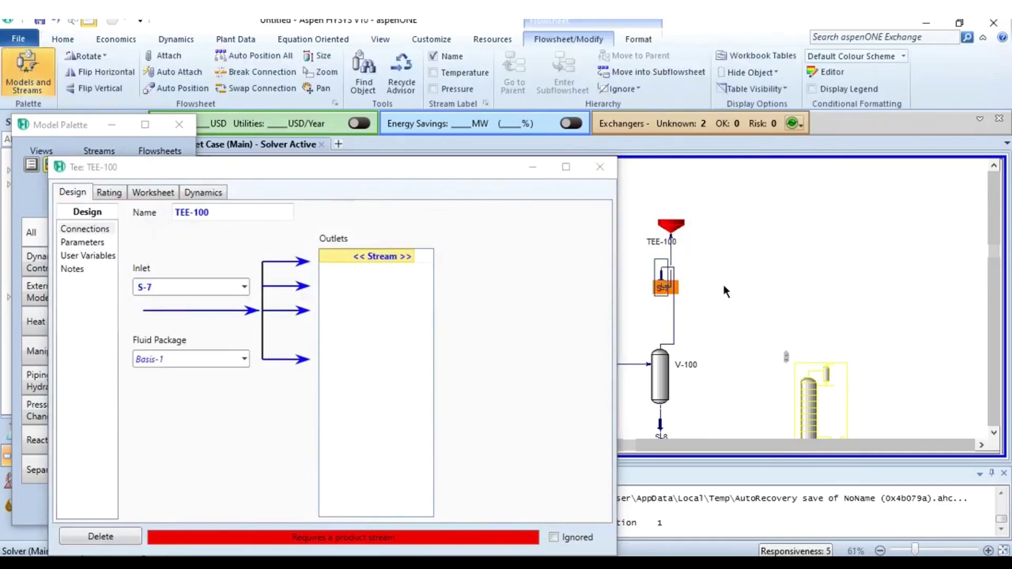
Rotate stream S-7 to point upward and align it and TEE-100 in a straight vertical line above V-100.
{"action": "left_click", "coordinate": [666, 288]}
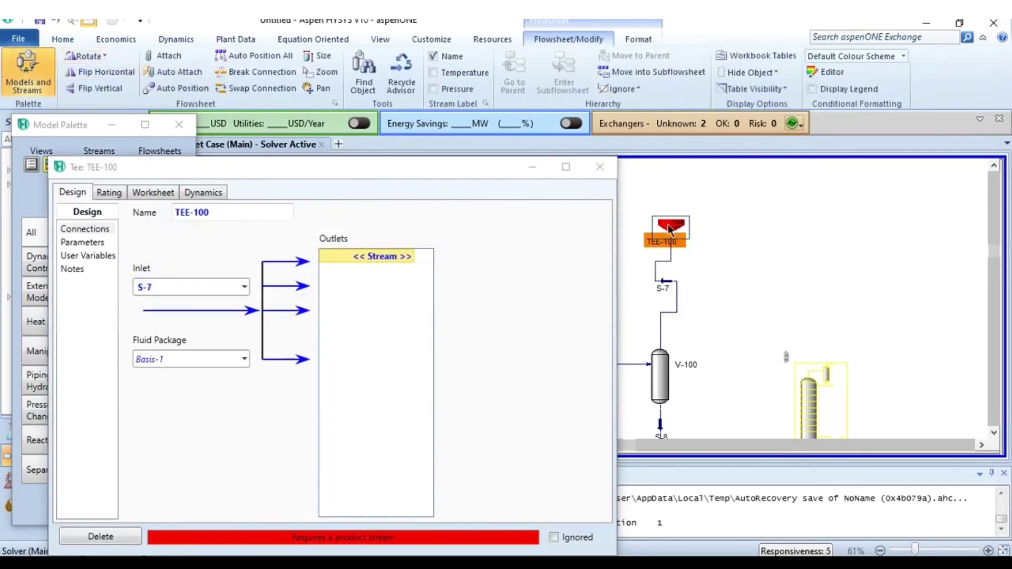
{"action": "left_click_drag", "start_coordinate": [676, 226], "coordinate": [662, 225]}
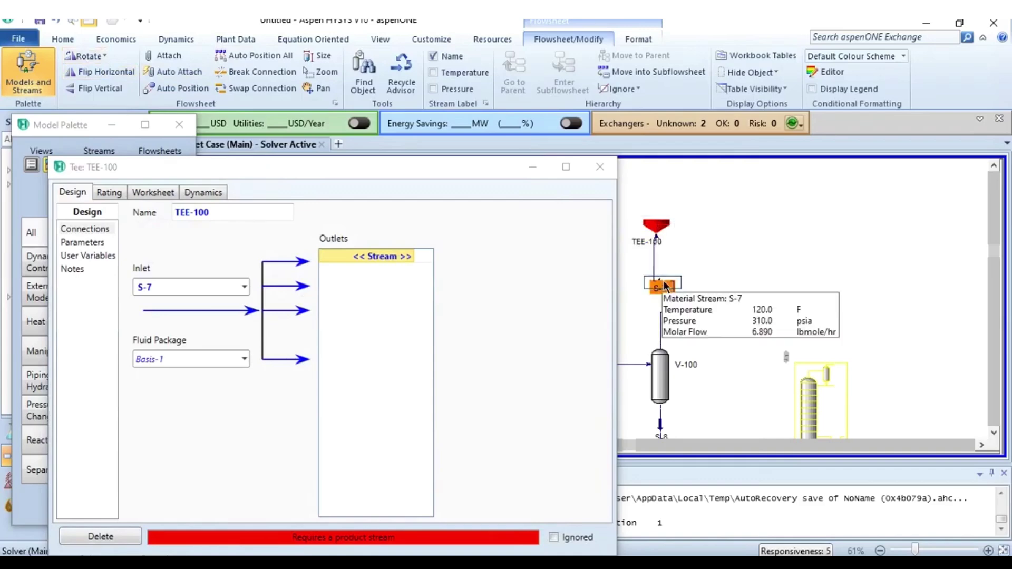
{"action": "left_click", "coordinate": [84, 56]}
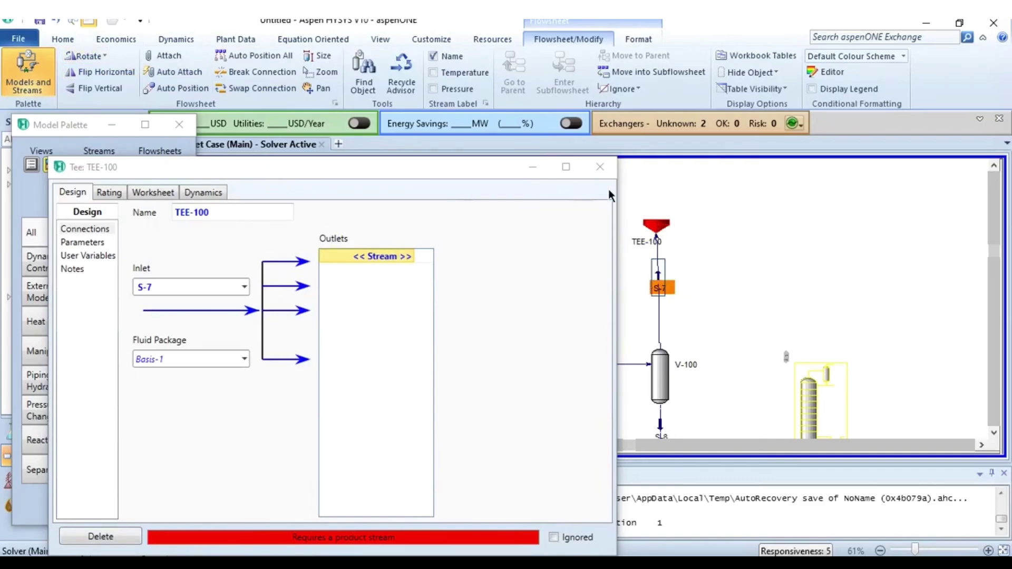
{"action": "left_click", "coordinate": [667, 238]}
{"action": "left_click", "coordinate": [736, 266]}
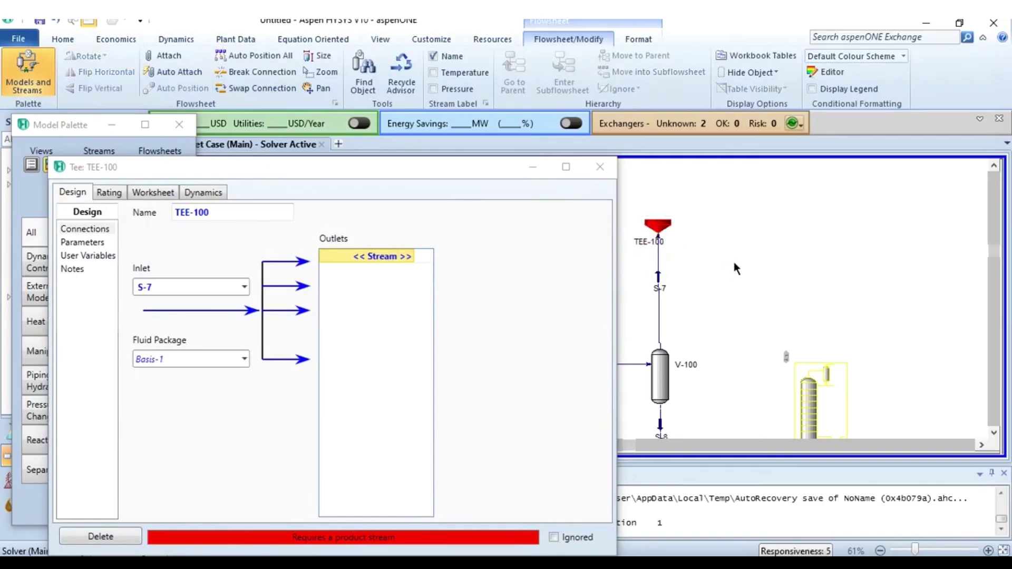
{"action": "left_click", "coordinate": [664, 288]}
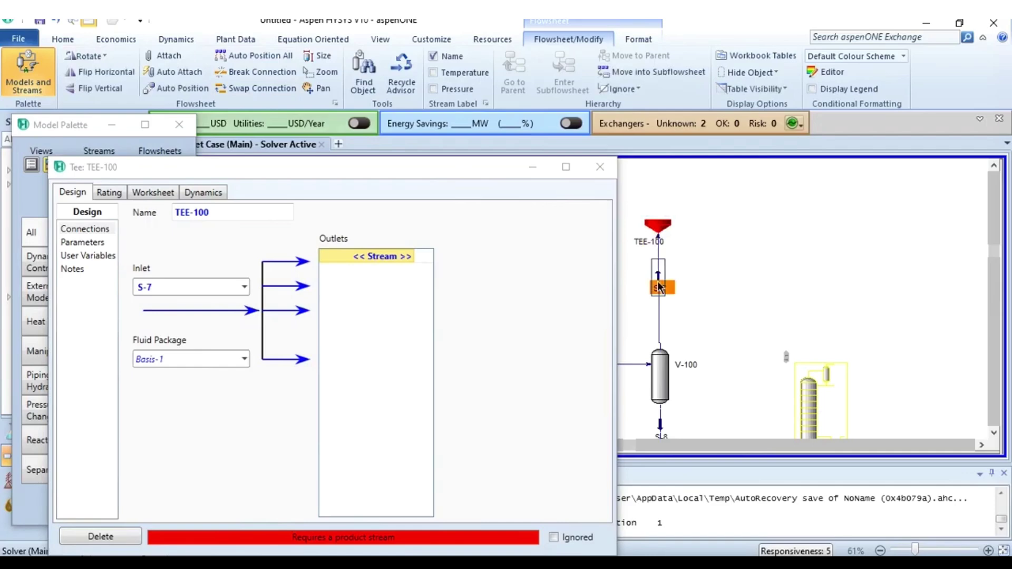
{"action": "left_click", "coordinate": [720, 284]}
{"action": "left_click", "coordinate": [653, 231]}
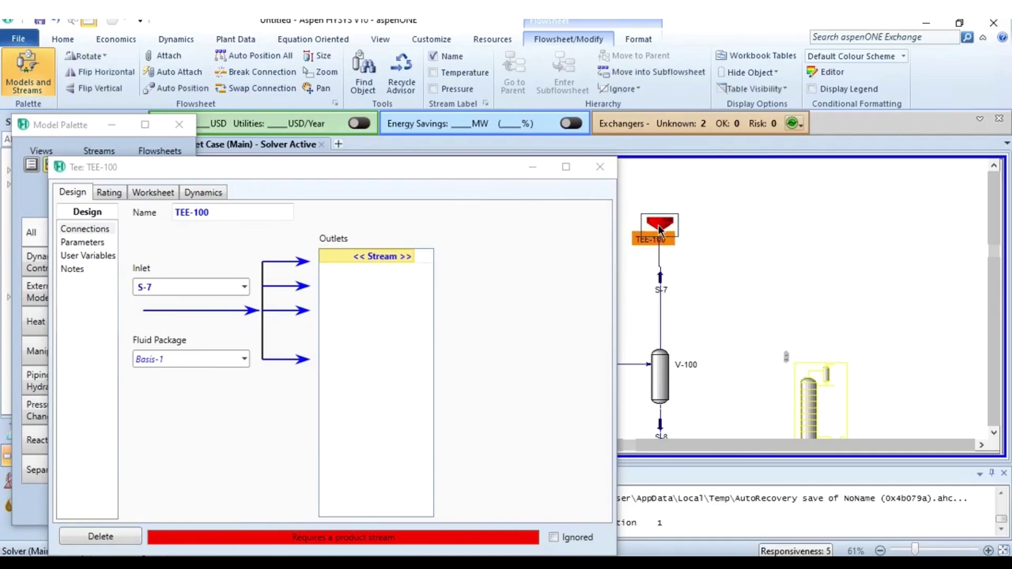
{"action": "left_click", "coordinate": [739, 260]}
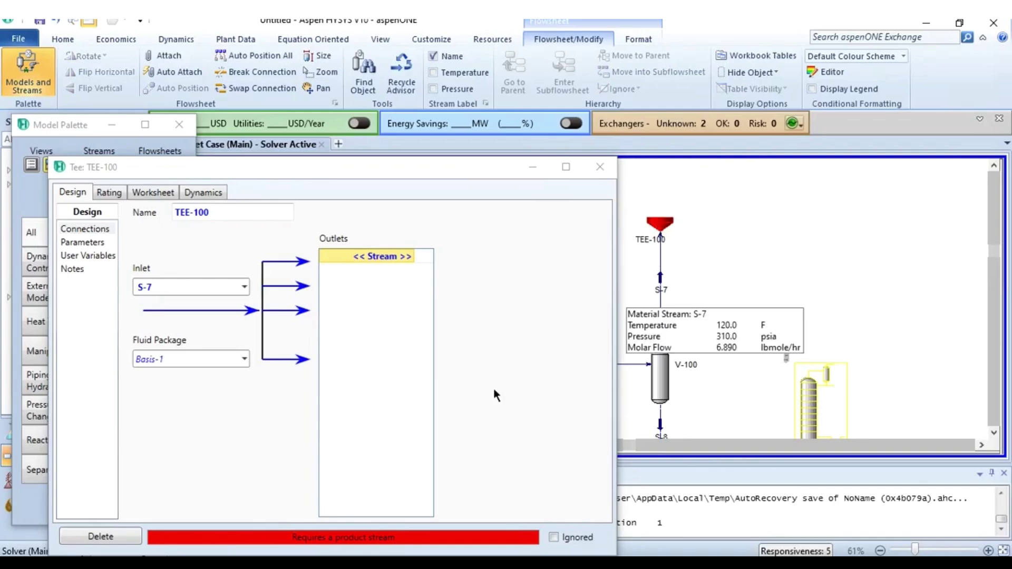
Add Purge and S-9 as the outlet streams of TEE-100.
{"action": "left_click", "coordinate": [406, 256]}
{"action": "left_click", "coordinate": [410, 257]}
{"action": "type", "text": "Purge"}
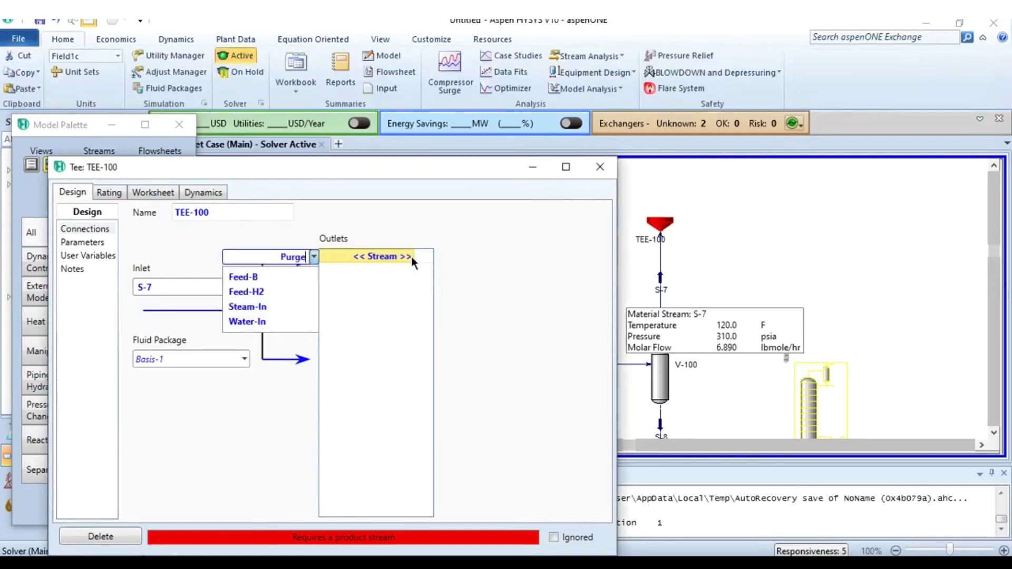
{"action": "key", "text": "Return"}
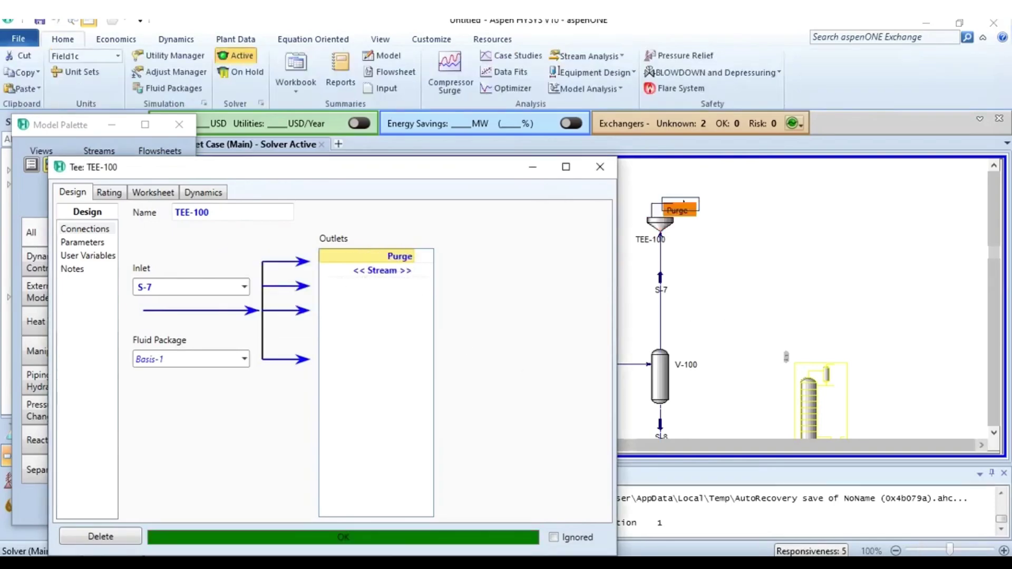
{"action": "left_click", "coordinate": [411, 274]}
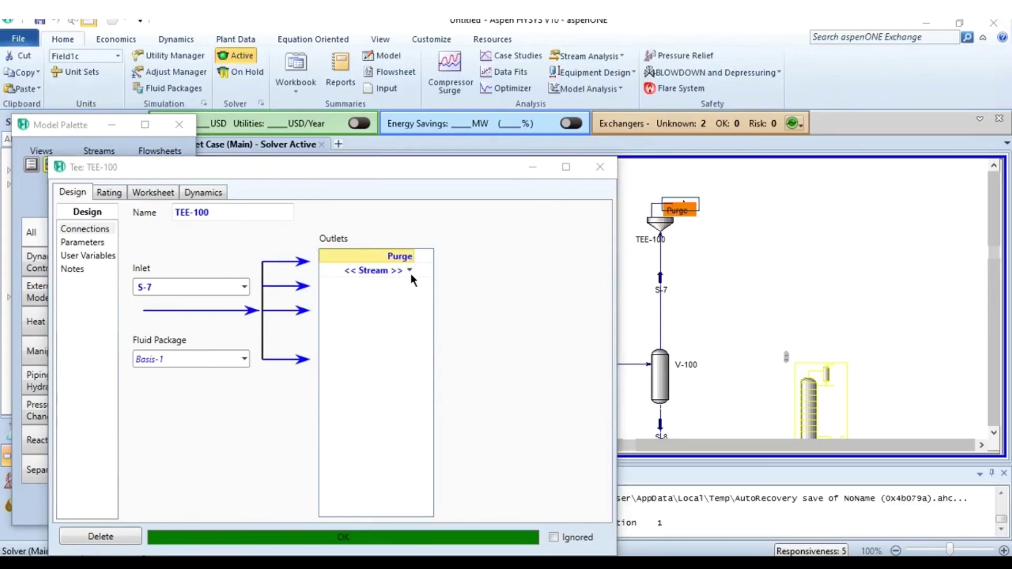
{"action": "type", "text": "S-9"}
{"action": "key", "text": "Return"}
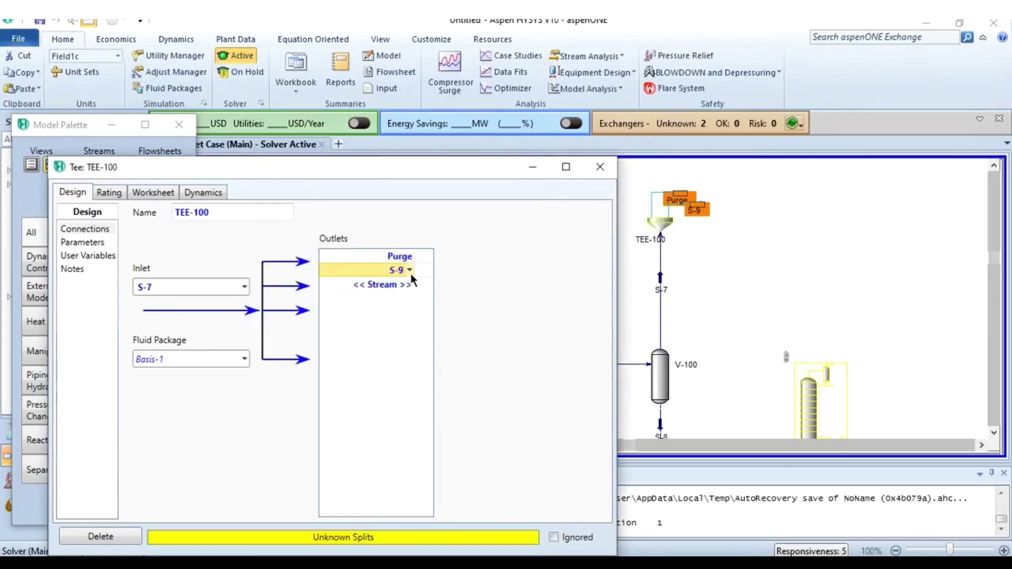
Set the Purge flow ratio of TEE-100 to 0.08 and close its specification.
{"action": "left_click", "coordinate": [95, 244]}
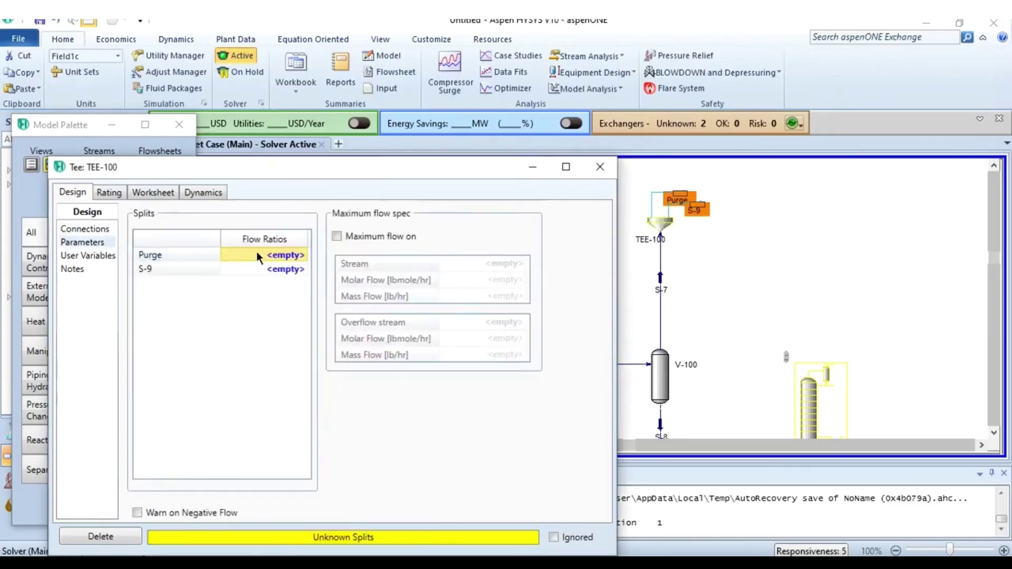
{"action": "type", "text": "0"}
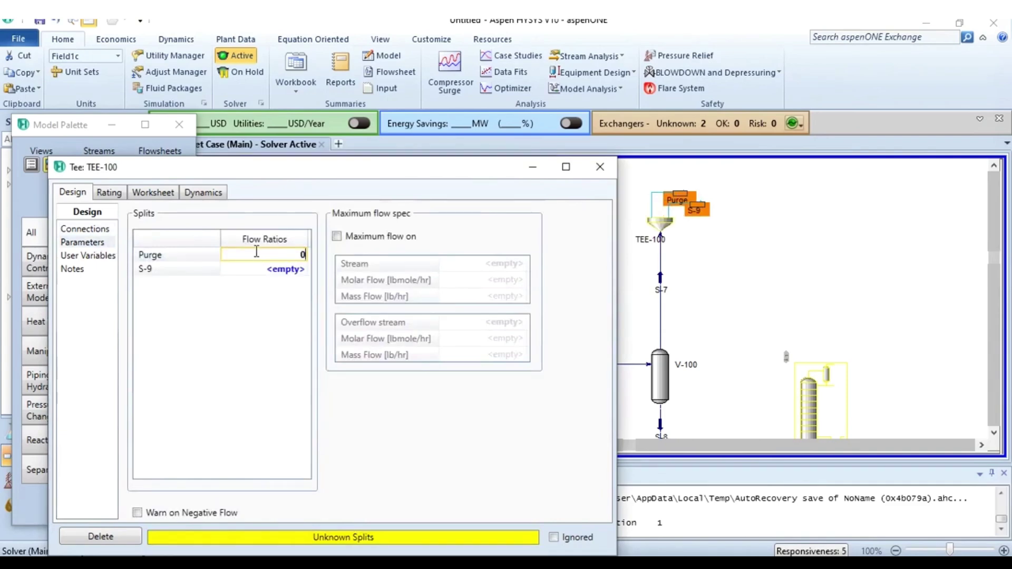
{"action": "type", "text": ".08"}
{"action": "key", "text": "Return"}
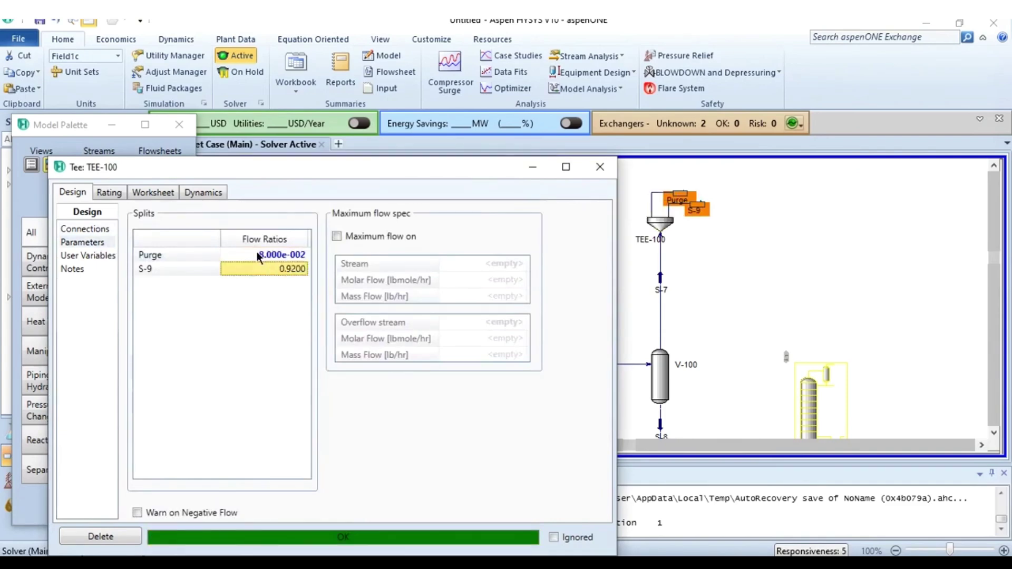
{"action": "left_click", "coordinate": [600, 167]}
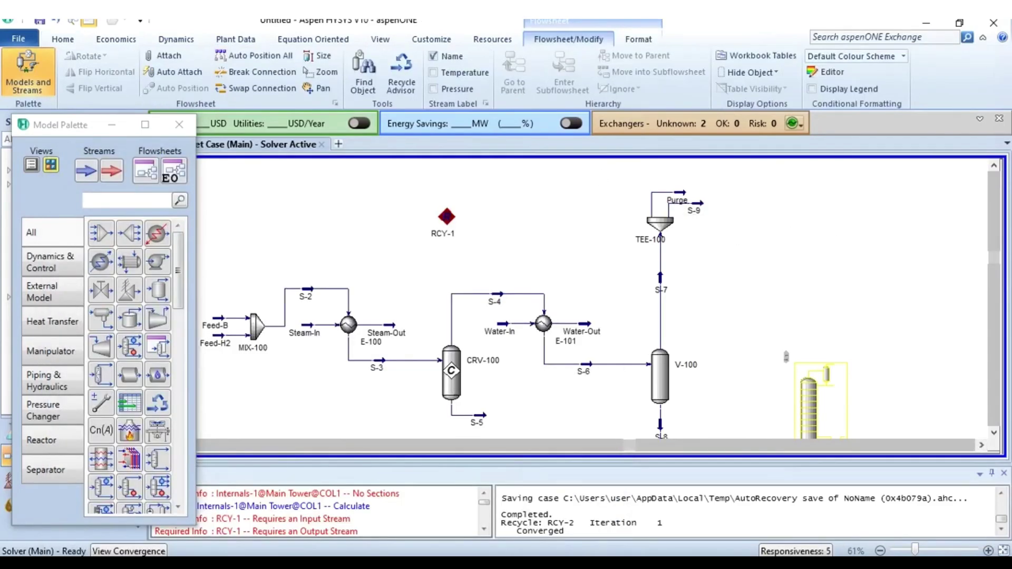
Connect recycle RCY-1 with inlet S-9 and outlet S-11, and close its specification.
{"action": "scroll", "coordinate": [750, 286], "scroll_direction": "up", "scroll_amount": 1}
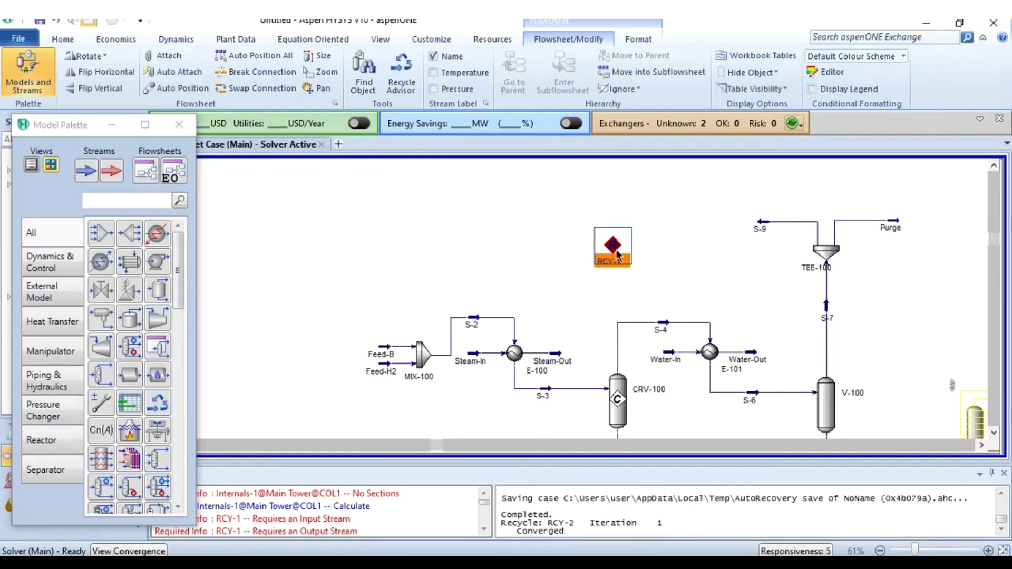
{"action": "double_click", "coordinate": [613, 248]}
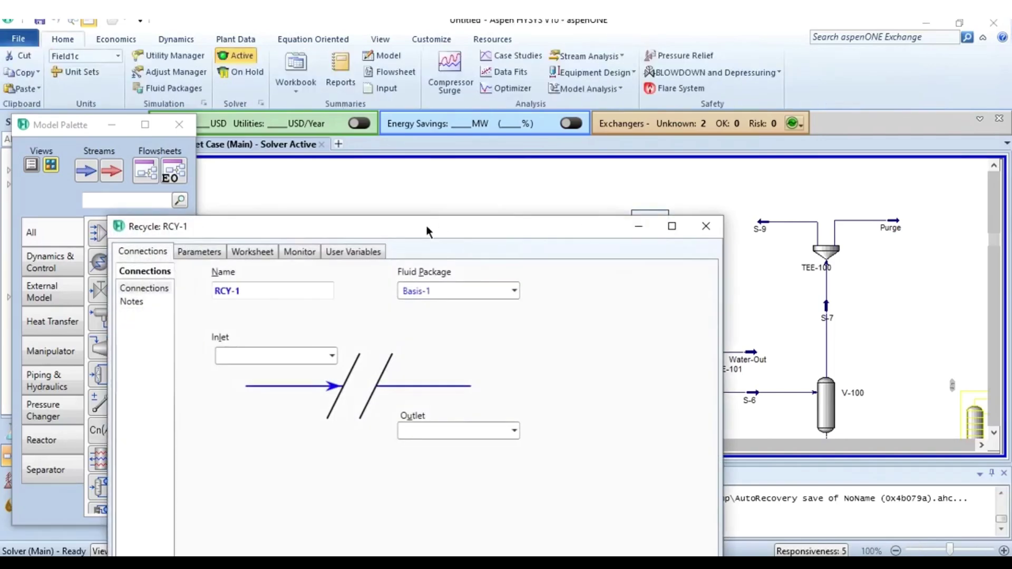
{"action": "left_click_drag", "start_coordinate": [426, 226], "coordinate": [359, 129]}
{"action": "left_click", "coordinate": [264, 259]}
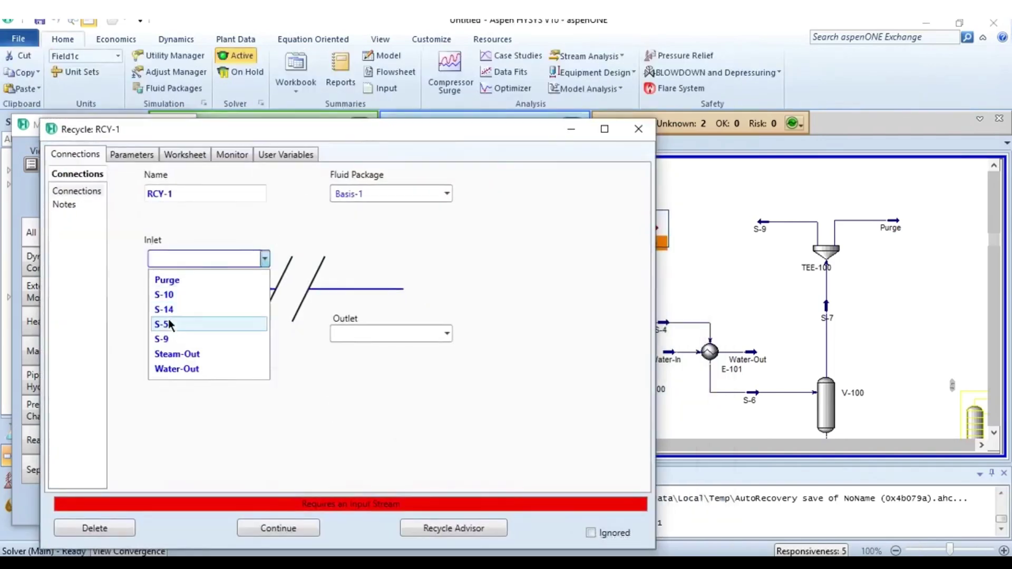
{"action": "left_click", "coordinate": [167, 340]}
{"action": "left_click", "coordinate": [447, 338]}
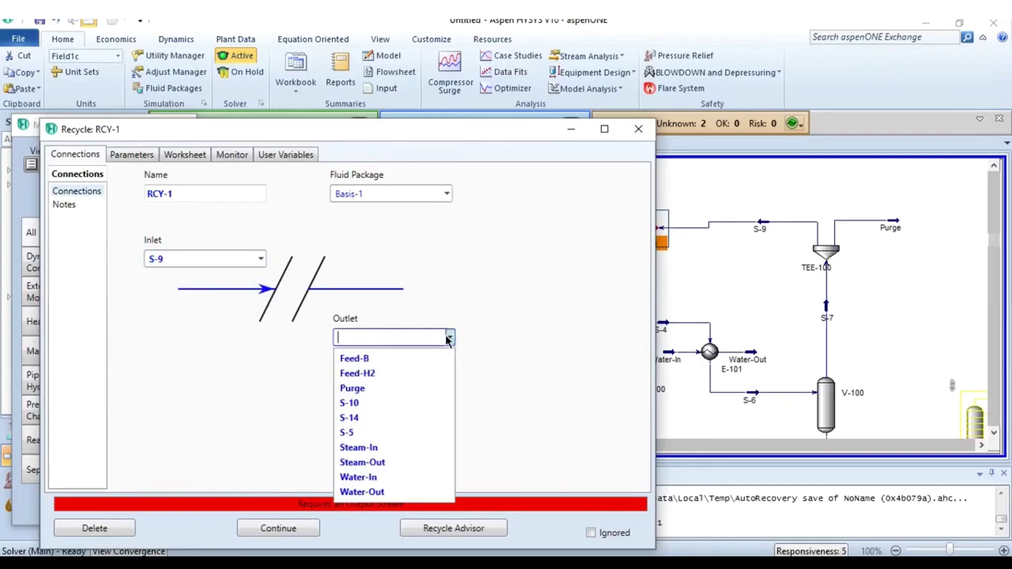
{"action": "type", "text": "S-11"}
{"action": "key", "text": "Return"}
{"action": "left_click", "coordinate": [639, 129]}
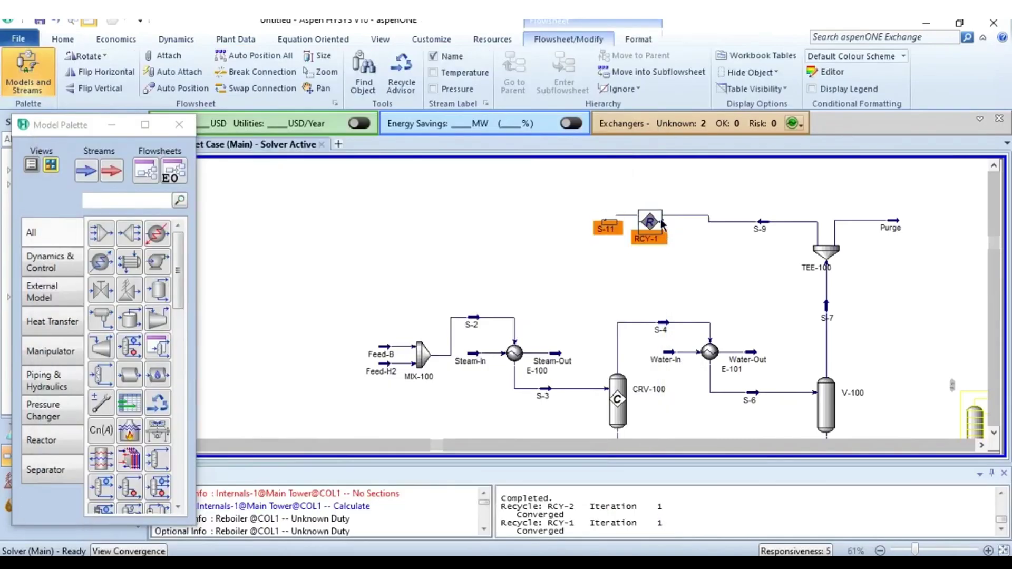
{"action": "left_click", "coordinate": [713, 201]}
Lower distillation column T-100 on the flowsheet to line up with stream S-10.
{"action": "scroll", "coordinate": [713, 201], "scroll_direction": "down", "scroll_amount": 3}
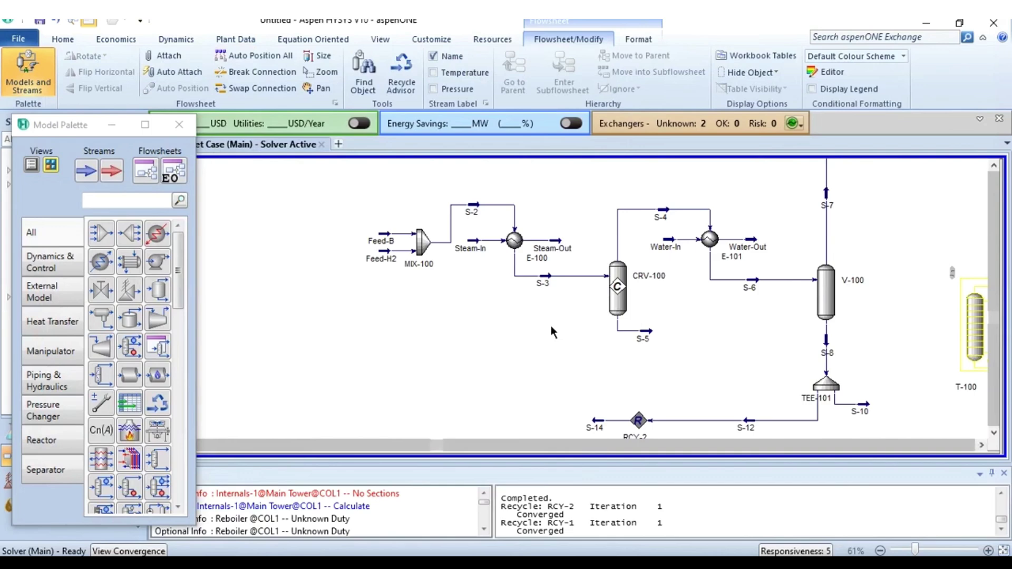
{"action": "scroll", "coordinate": [550, 324], "scroll_direction": "up", "scroll_amount": 1}
{"action": "scroll", "coordinate": [550, 325], "scroll_direction": "right", "scroll_amount": 2}
{"action": "scroll", "coordinate": [551, 325], "scroll_direction": "down", "scroll_amount": 3}
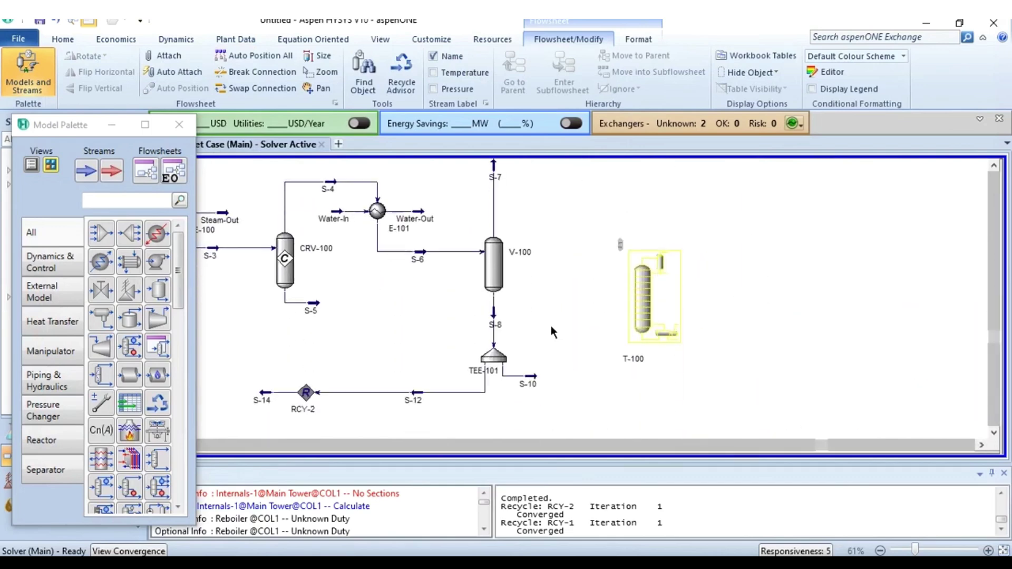
{"action": "left_click", "coordinate": [648, 371]}
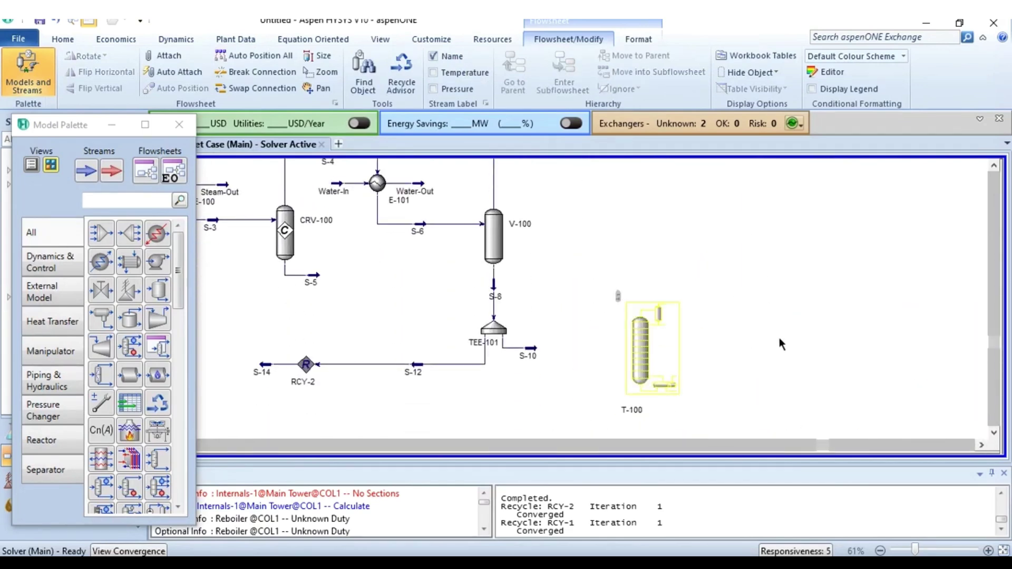
Open the input expert of column T-100, add S-10 as the inlet stream and set 15 stages.
{"action": "double_click", "coordinate": [666, 337]}
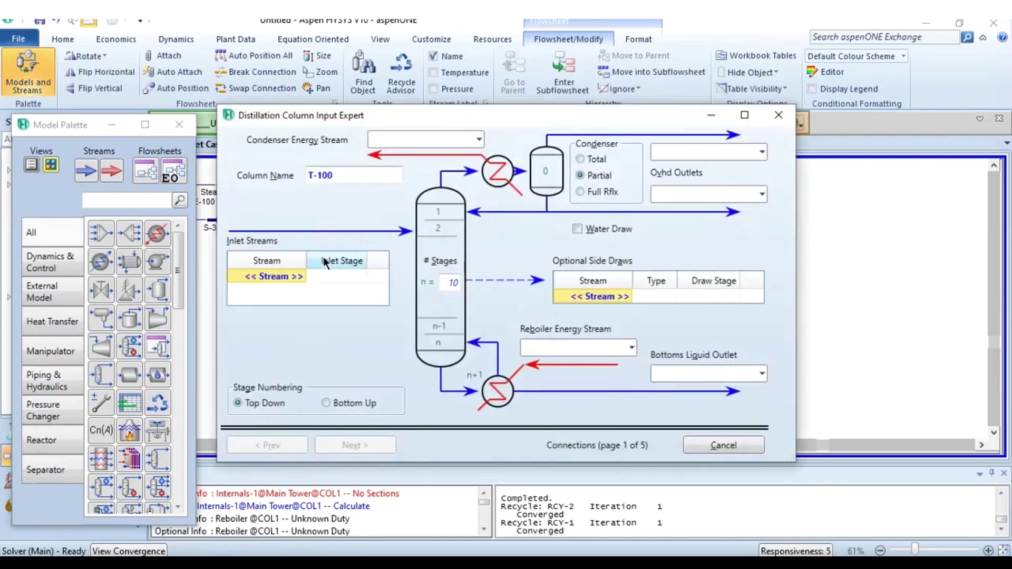
{"action": "left_click", "coordinate": [299, 277]}
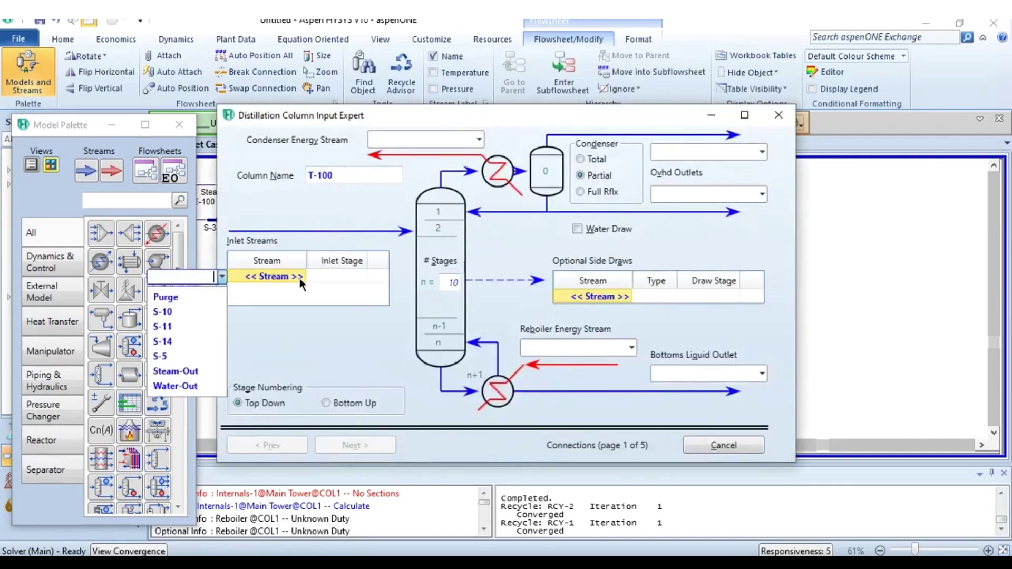
{"action": "left_click", "coordinate": [190, 313]}
{"action": "double_click", "coordinate": [451, 283]}
{"action": "type", "text": "15"}
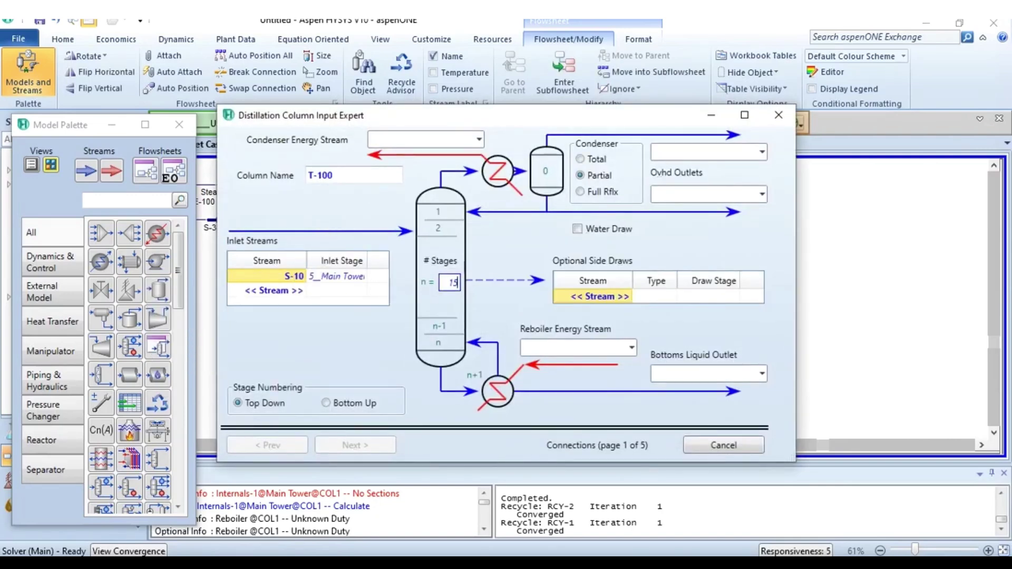
Name the column's condenser energy stream Q-Cond and set the condenser type to full reflux.
{"action": "left_click", "coordinate": [400, 139]}
{"action": "type", "text": "Q-Cond"}
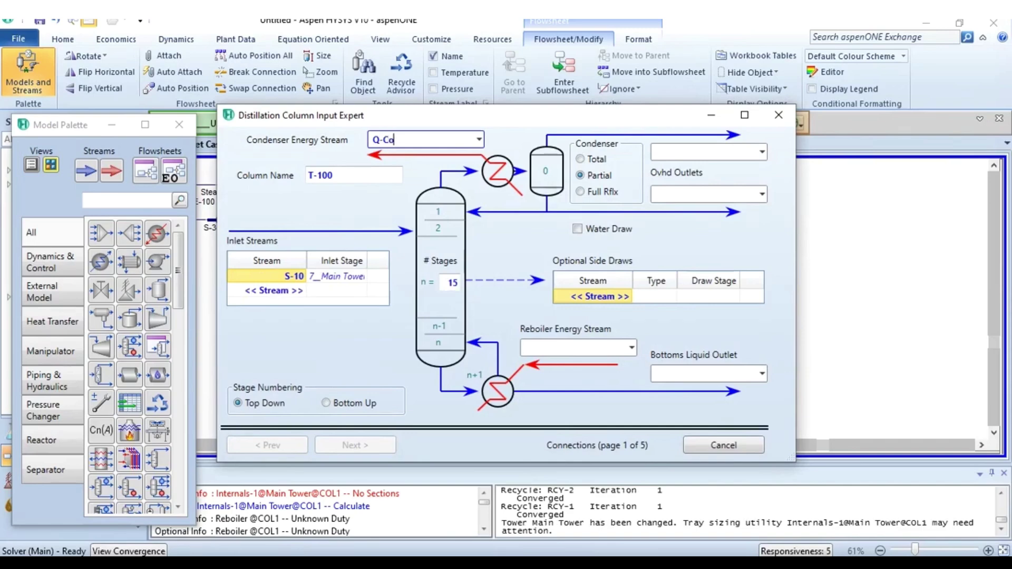
{"action": "left_click", "coordinate": [596, 193]}
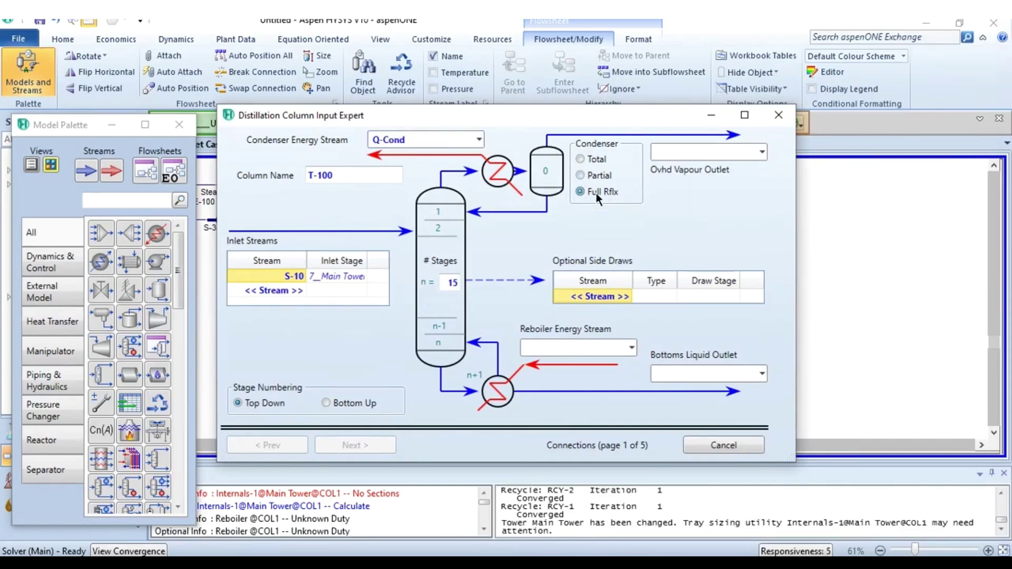
Name the column's overhead vapour outlet OVO, its reboiler energy stream Q-Reb and its bottoms liquid outlet BLO.
{"action": "left_click", "coordinate": [707, 152]}
{"action": "type", "text": "OVO"}
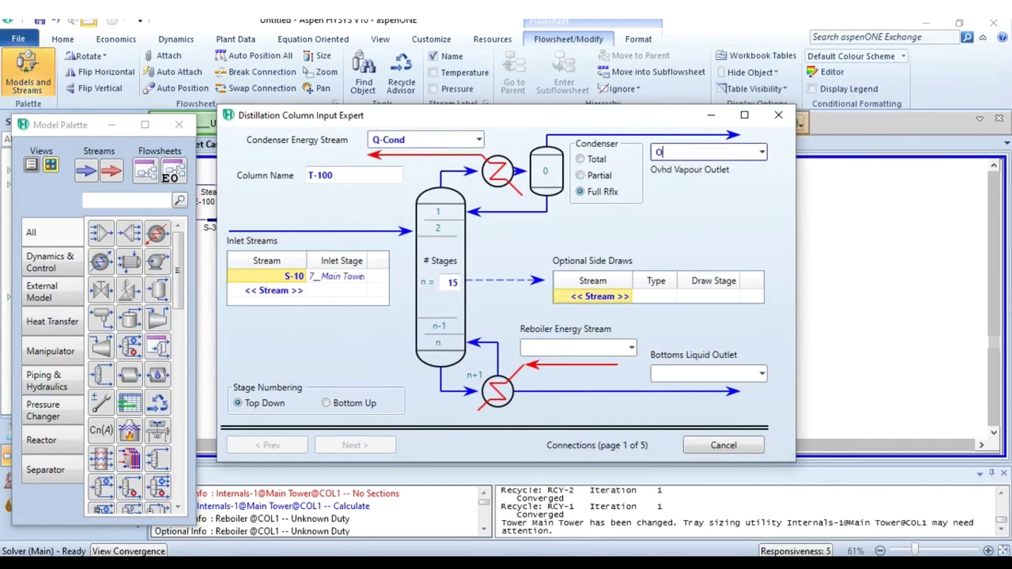
{"action": "left_click", "coordinate": [574, 347]}
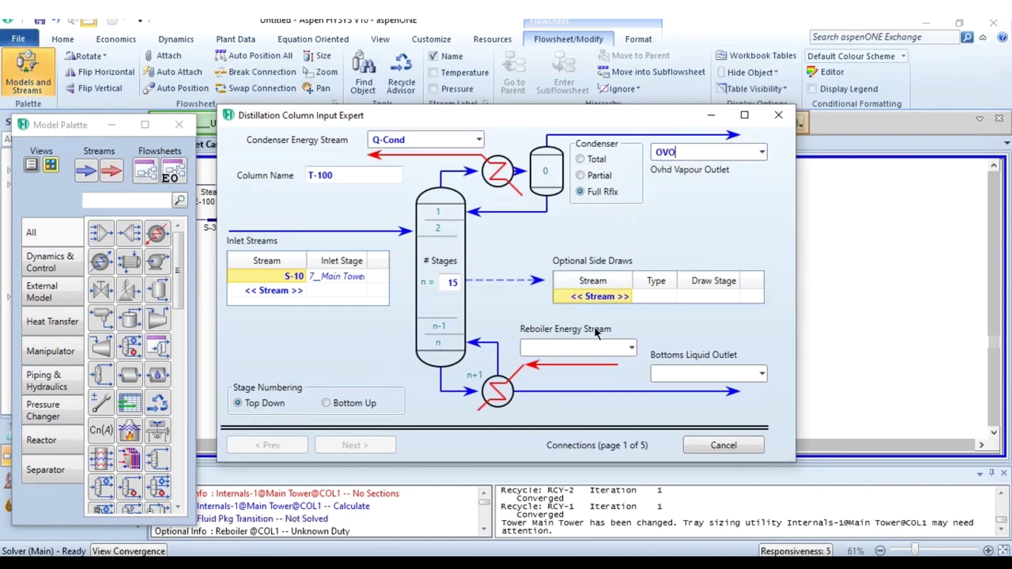
{"action": "type", "text": "Q-Reb"}
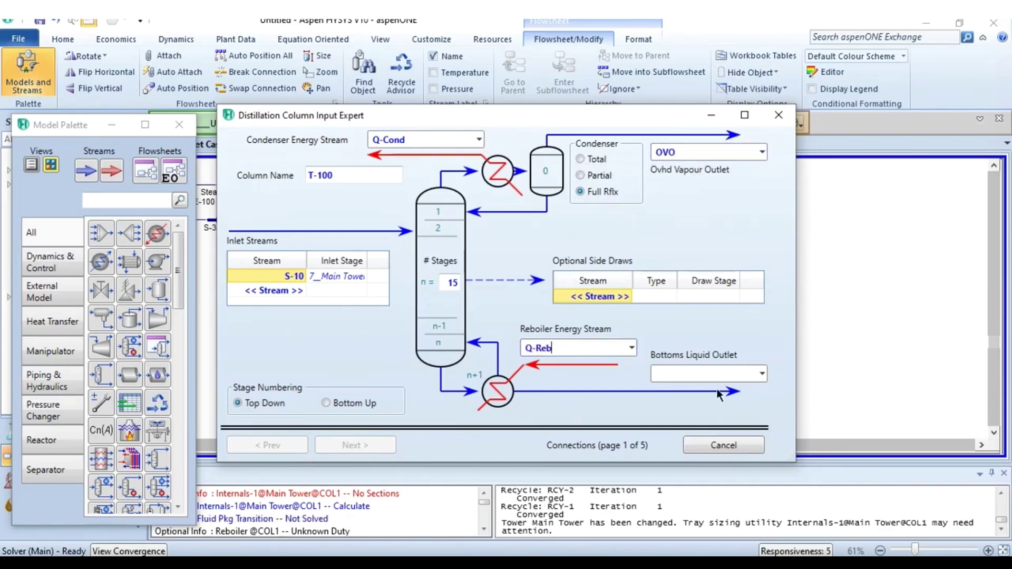
{"action": "key", "text": "Tab"}
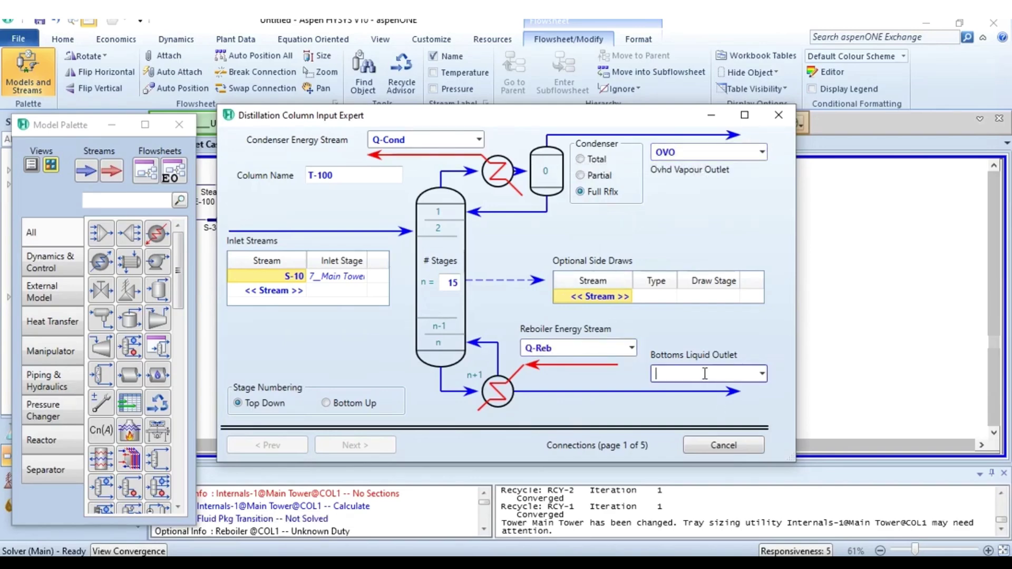
{"action": "type", "text": "BLO"}
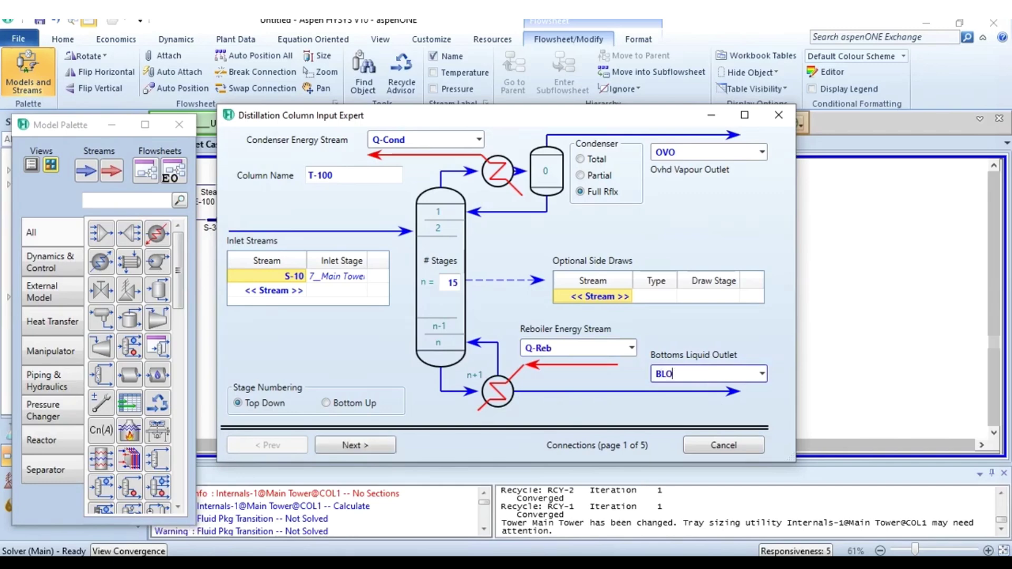
{"action": "left_click", "coordinate": [365, 439]}
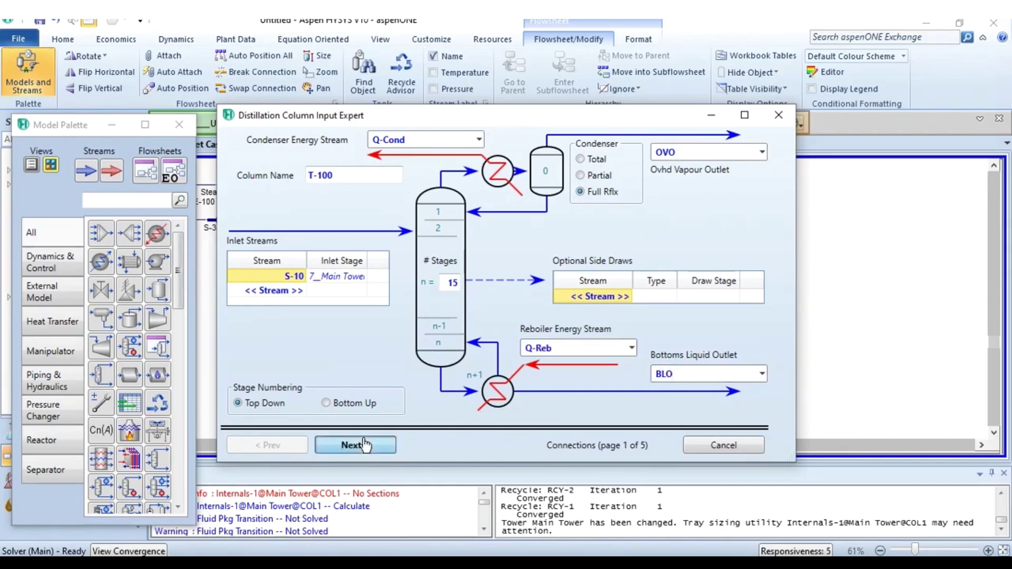
Keep the default reboiler configuration and set the column's condenser pressure to 200 psia and reboiler pressure to 210 psia.
{"action": "left_click", "coordinate": [365, 441]}
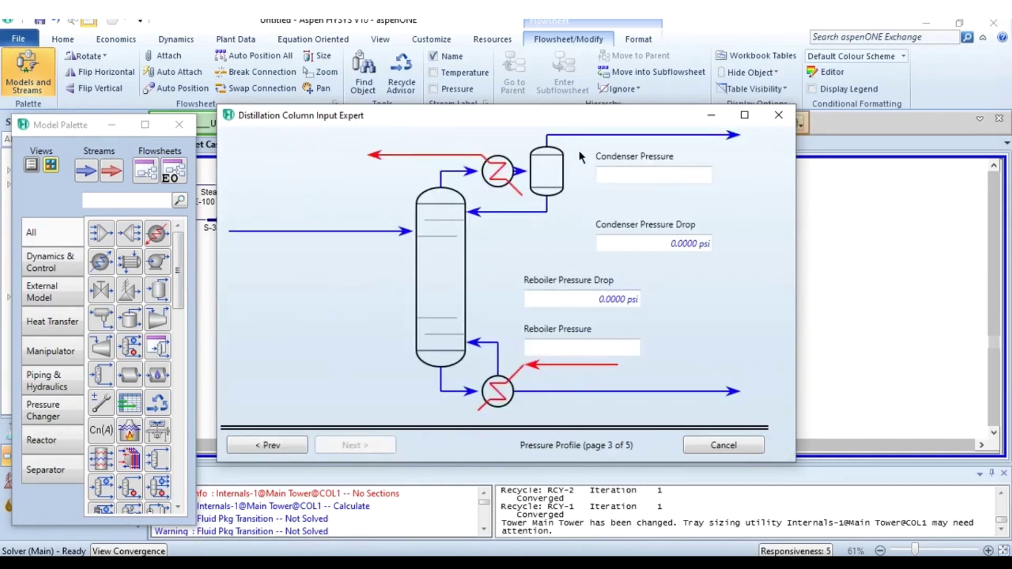
{"action": "left_click", "coordinate": [640, 176]}
{"action": "type", "text": "200"}
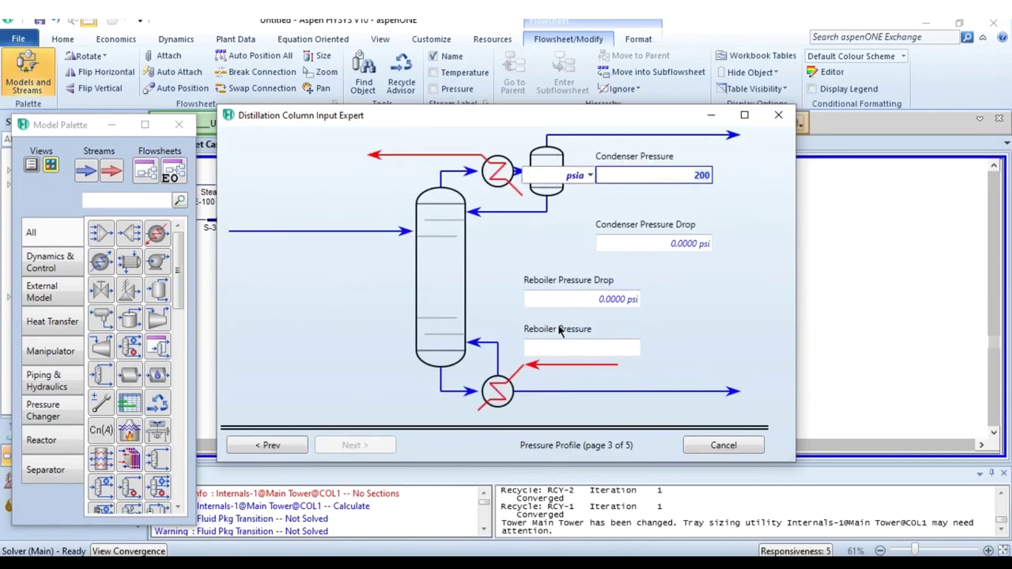
{"action": "left_click", "coordinate": [561, 347]}
{"action": "type", "text": "210"}
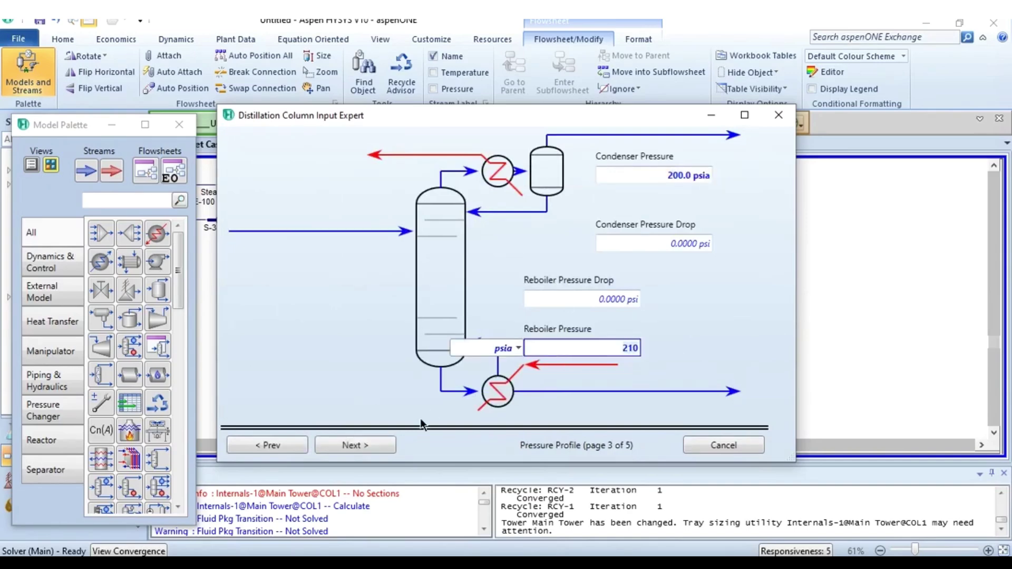
{"action": "left_click", "coordinate": [359, 444]}
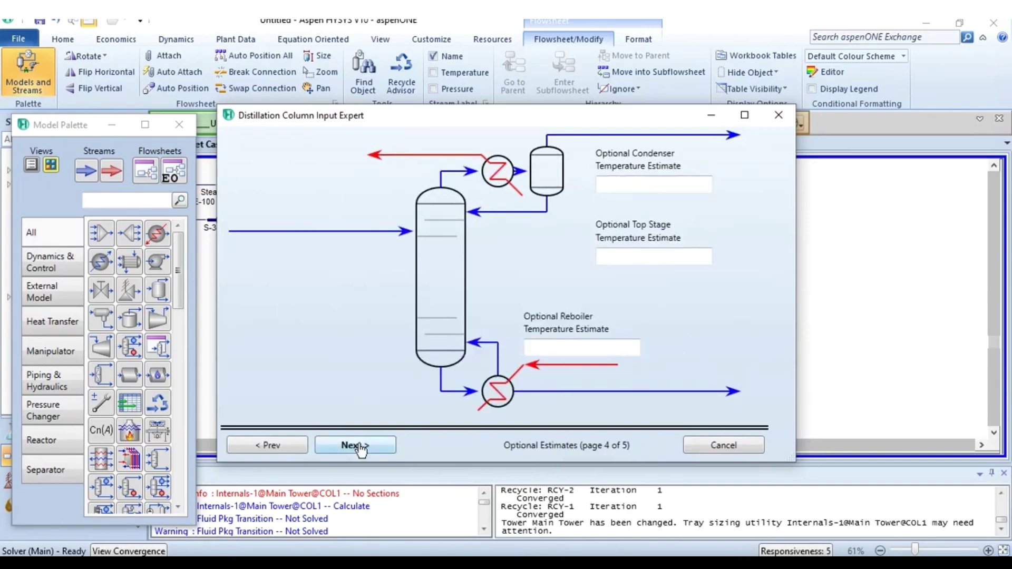
Skip the optional temperature estimates, set the reflux ratio to 1.1 and complete the column input expert.
{"action": "left_click", "coordinate": [359, 446]}
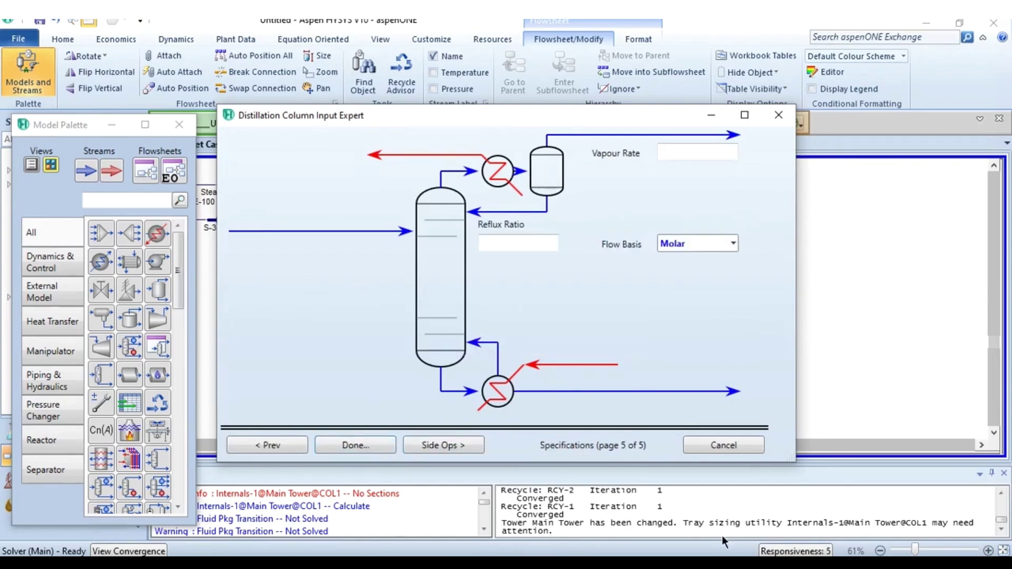
{"action": "left_click", "coordinate": [517, 244]}
{"action": "type", "text": "1.1"}
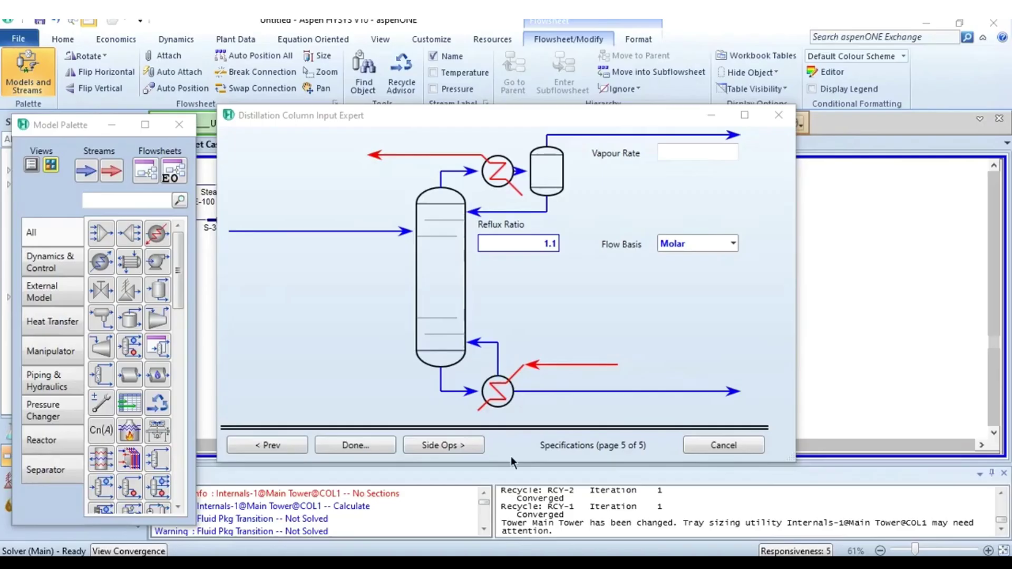
{"action": "left_click", "coordinate": [350, 445]}
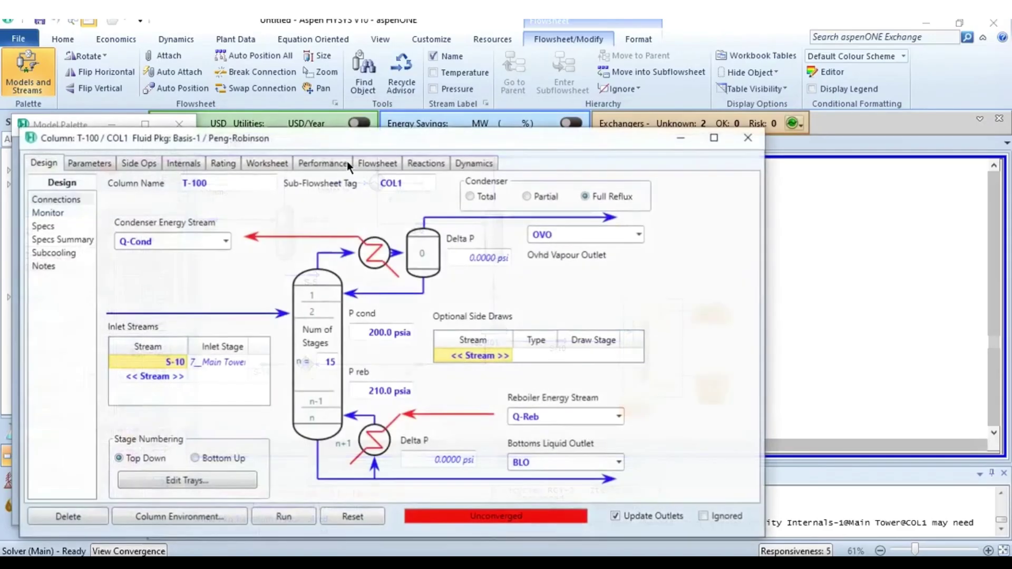
Add a Column Component Recovery specification to the monitored specifications of column T-100.
{"action": "double_click", "coordinate": [318, 139]}
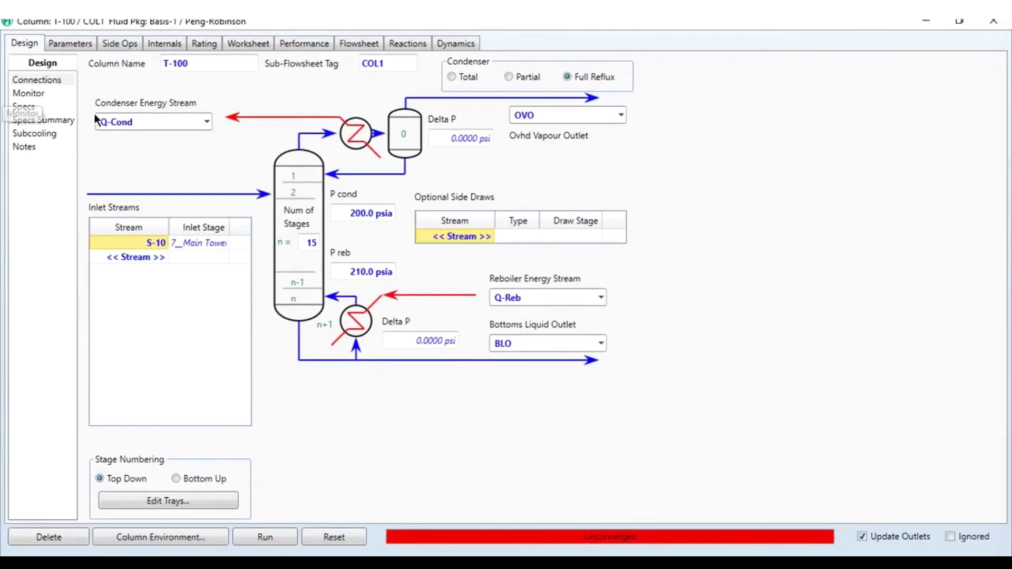
{"action": "left_click", "coordinate": [40, 93]}
{"action": "left_click", "coordinate": [210, 502]}
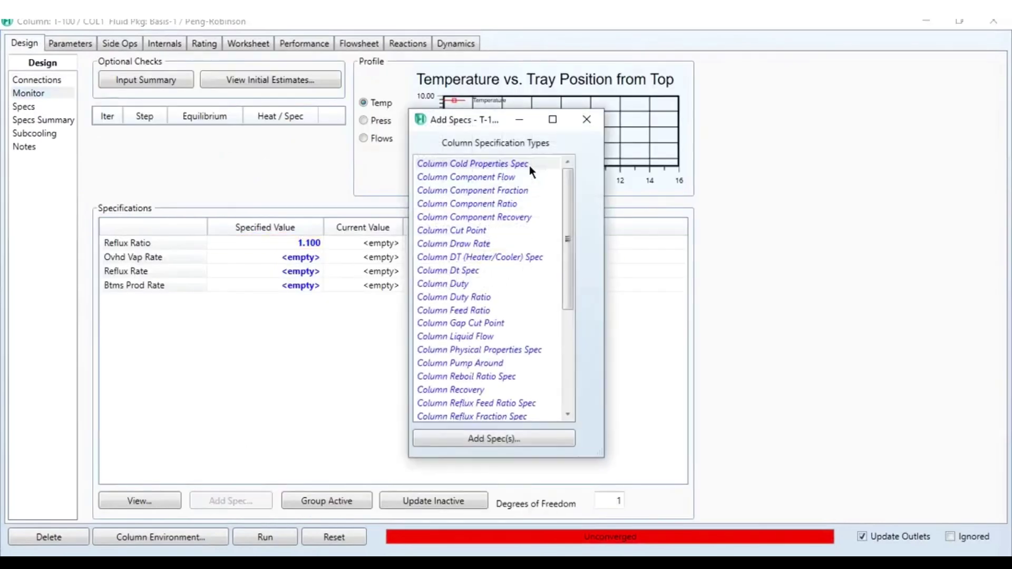
{"action": "key", "text": "Escape"}
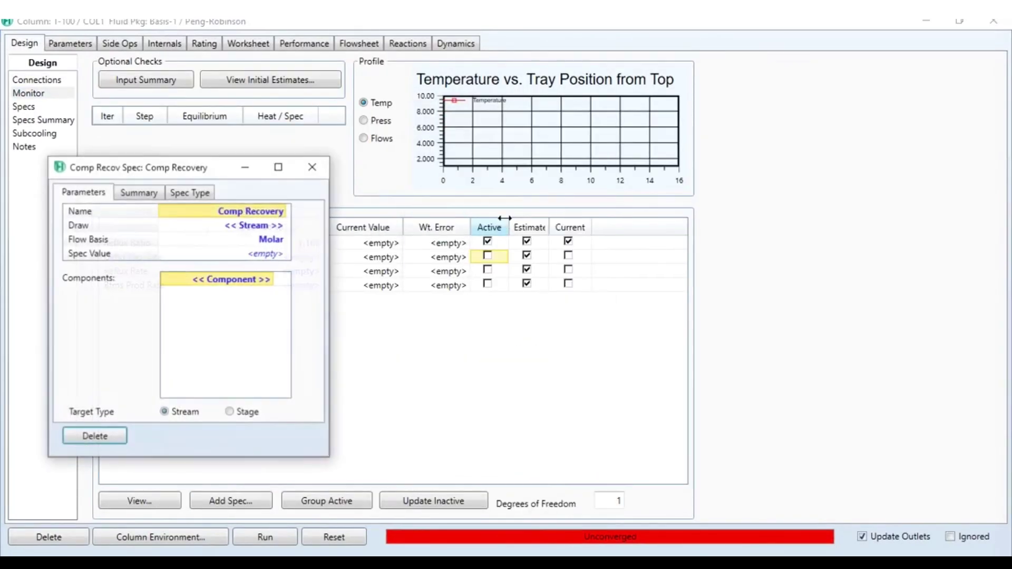
{"action": "left_click_drag", "start_coordinate": [199, 167], "coordinate": [713, 94]}
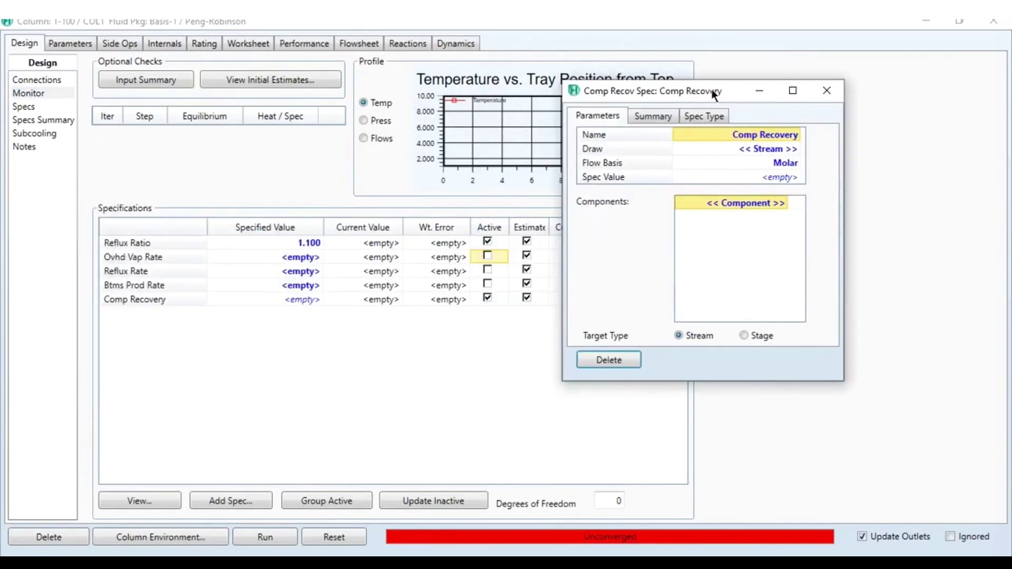
Set the component recovery specification's draw to stream BLO and its spec value to 0.9999.
{"action": "left_click", "coordinate": [799, 149]}
{"action": "left_click", "coordinate": [621, 169]}
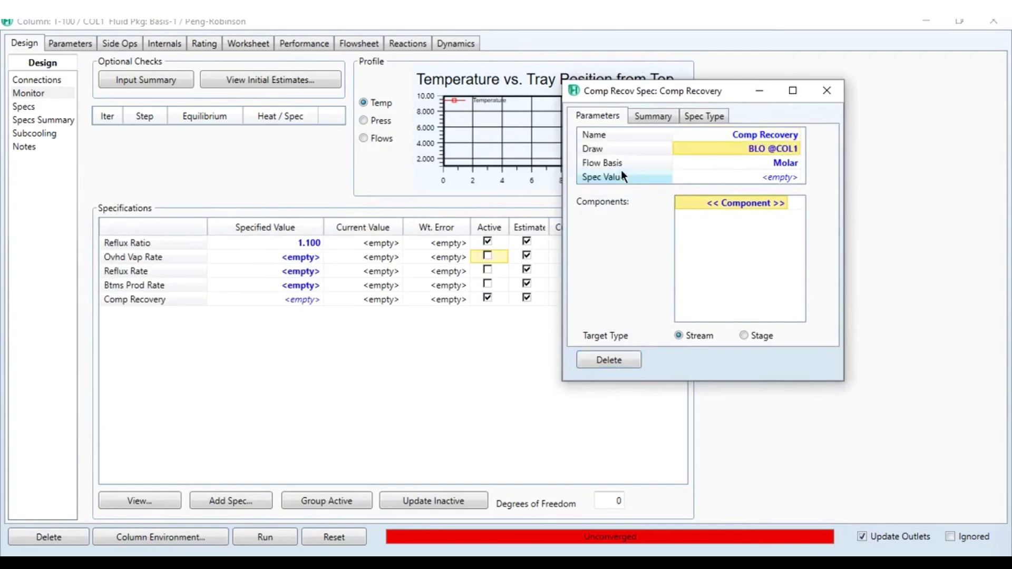
{"action": "left_click", "coordinate": [776, 179]}
{"action": "type", "text": "0.9"}
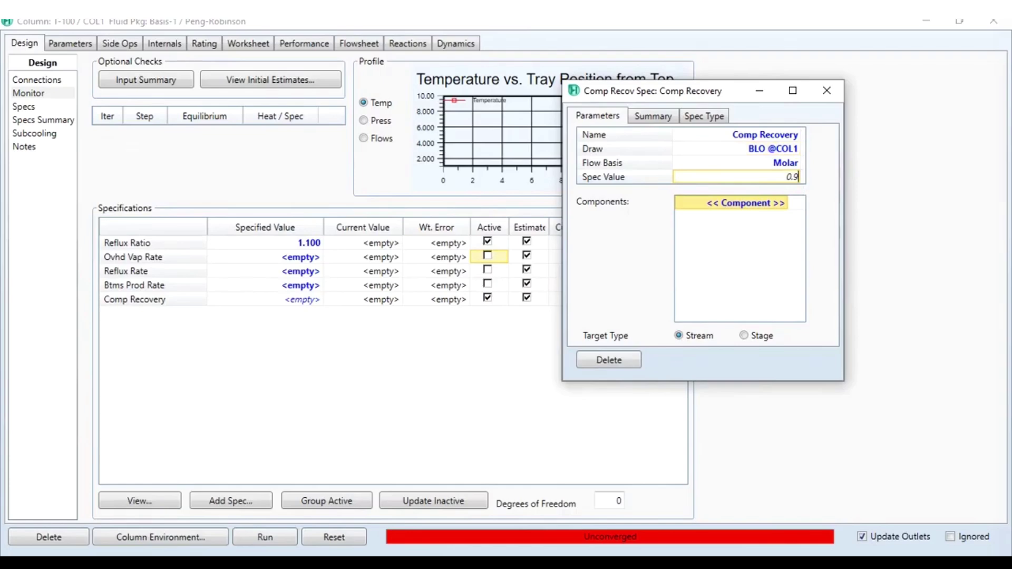
{"action": "type", "text": "999"}
{"action": "key", "text": "Return"}
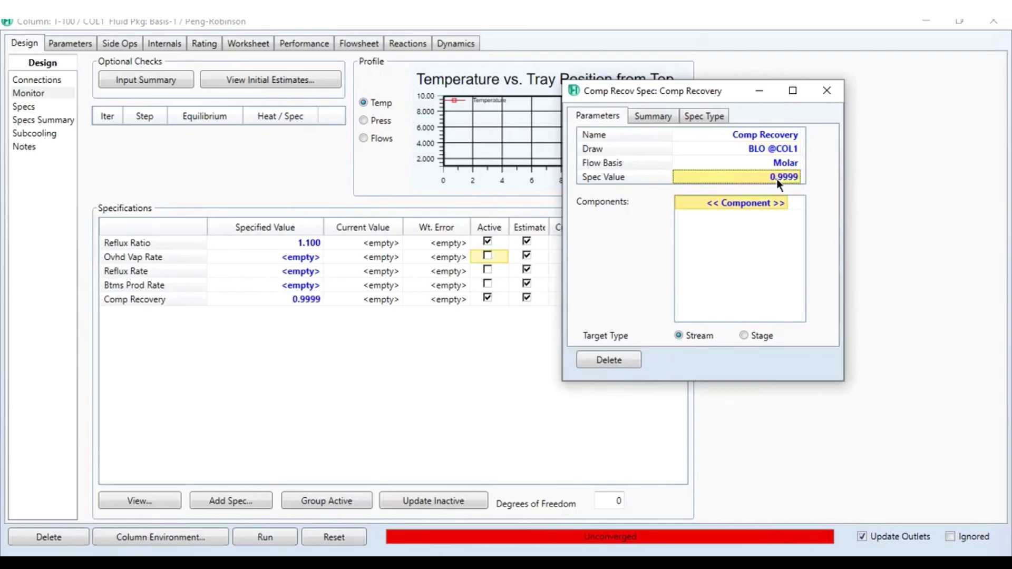
Check the distillation column data in the PowerPoint presentation, then choose Cyclohexane as the recovery component in HYSYS and close the specification.
{"action": "key", "text": "alt+Tab"}
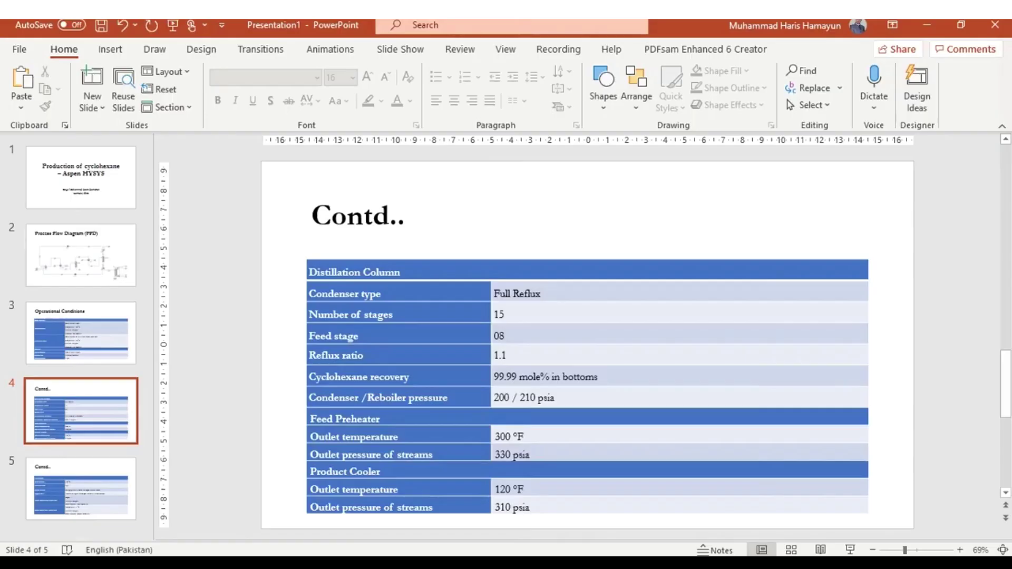
{"action": "key", "text": "alt+Tab"}
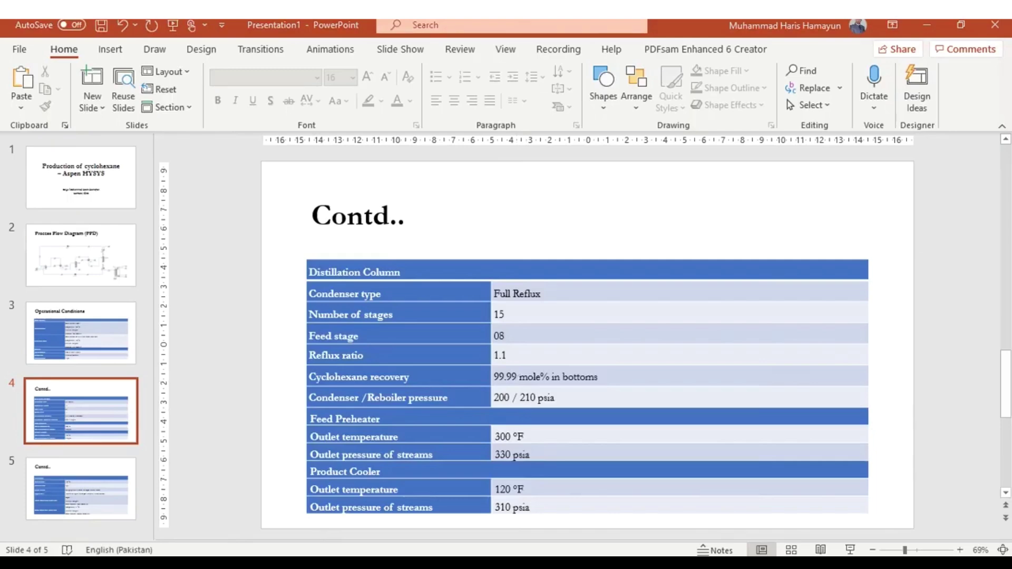
{"action": "left_click", "coordinate": [781, 206]}
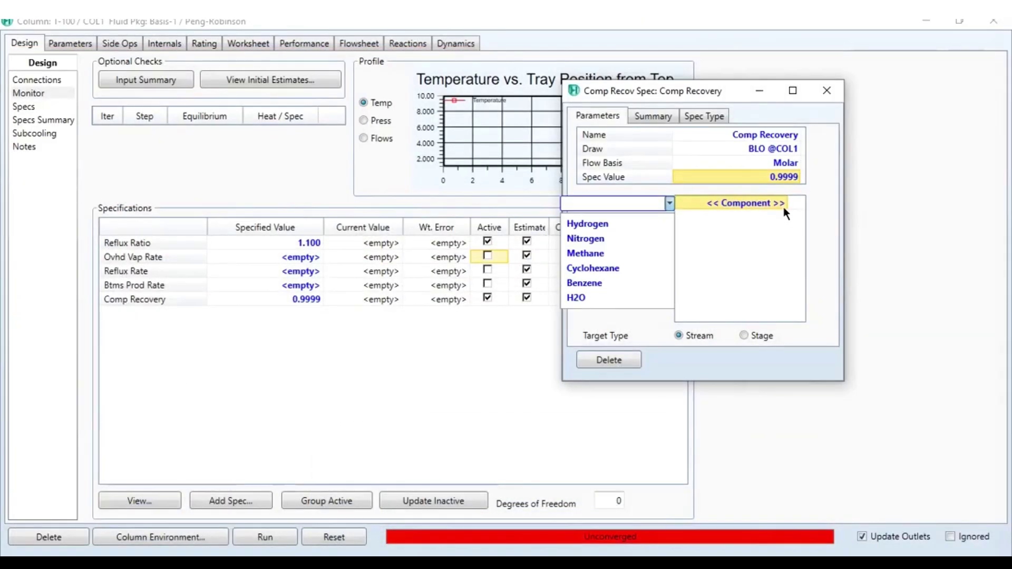
{"action": "left_click", "coordinate": [606, 270]}
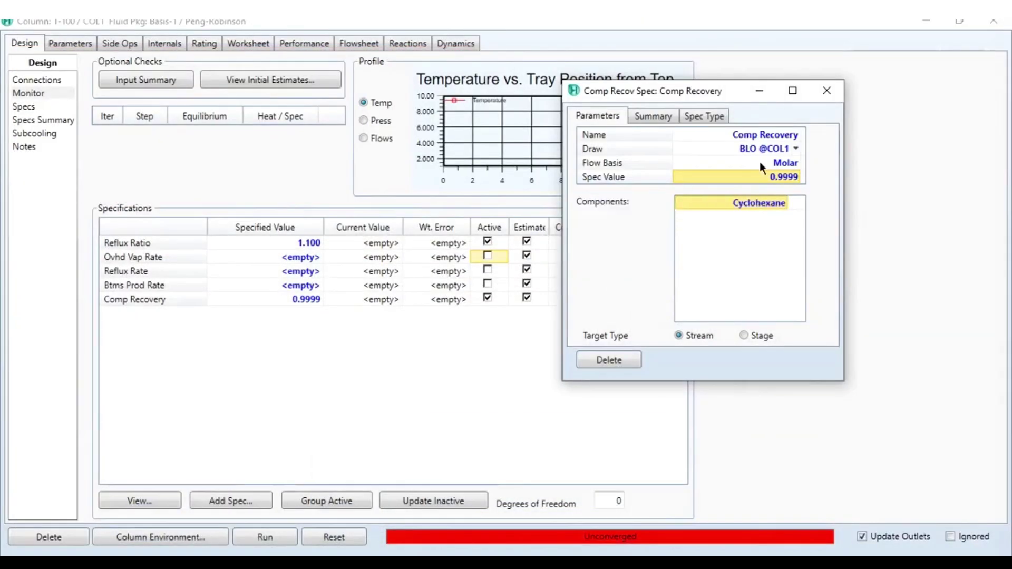
{"action": "left_click", "coordinate": [833, 91]}
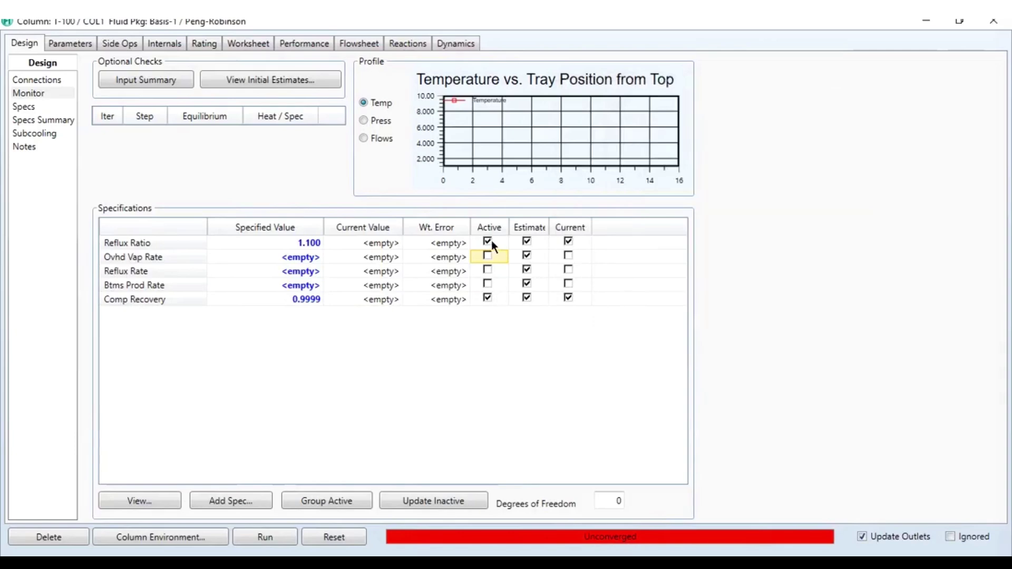
Run column T-100, review the compositions of its inlet and outlet streams, and close the column window.
{"action": "left_click", "coordinate": [252, 537]}
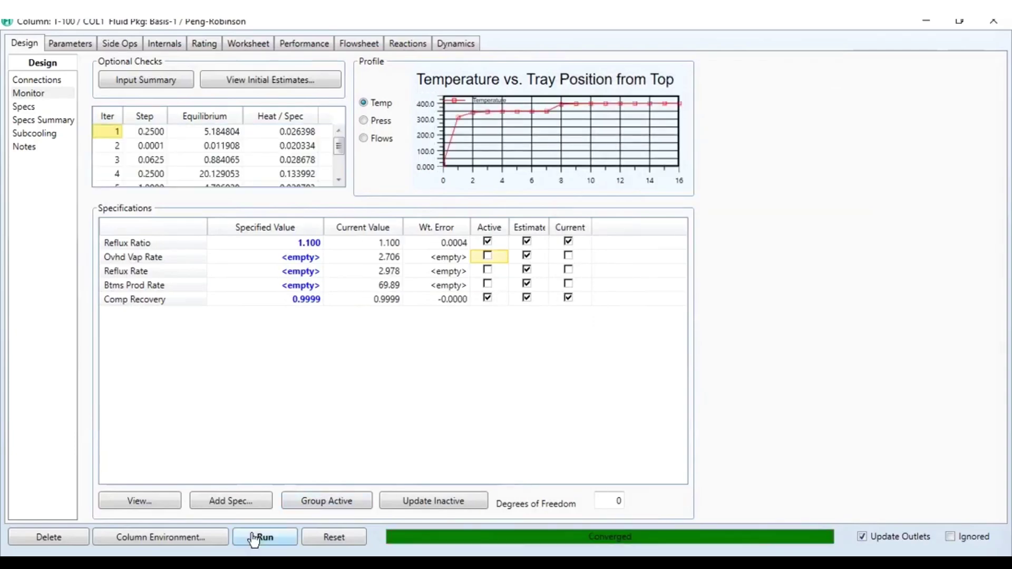
{"action": "left_click", "coordinate": [234, 44]}
{"action": "left_click", "coordinate": [36, 107]}
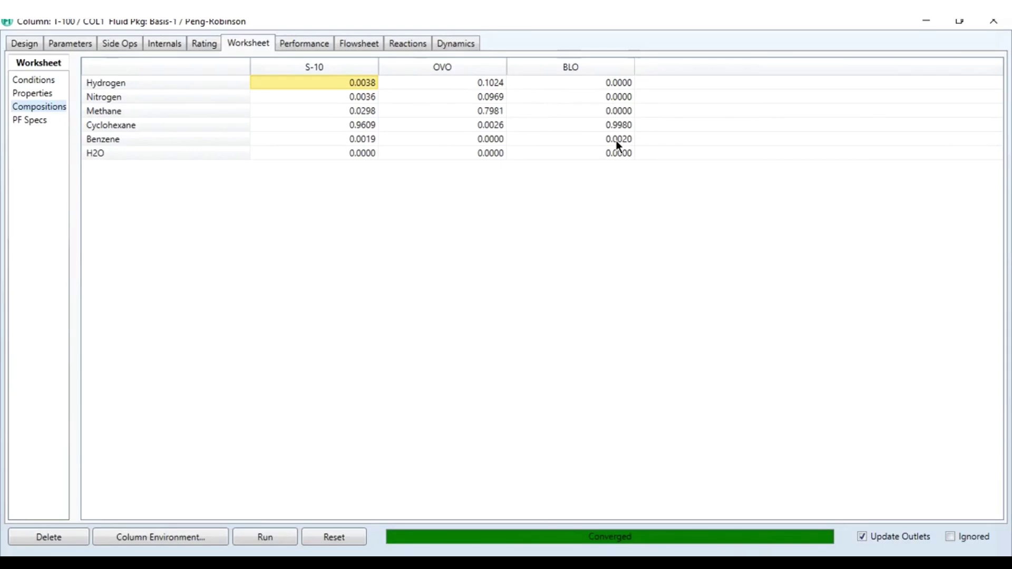
{"action": "key", "text": "Escape"}
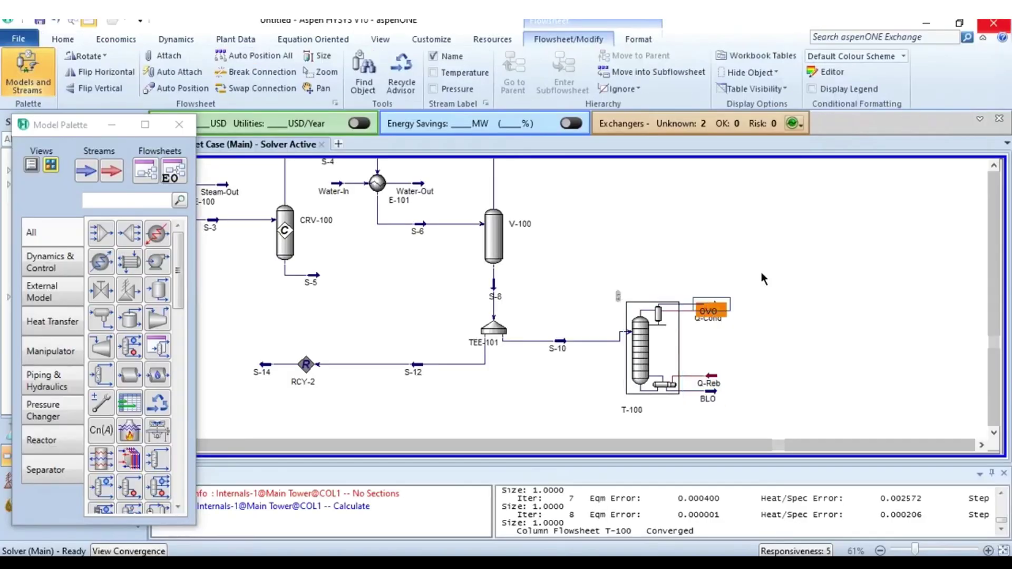
Spread streams OVO, Q-Cond, Q-Reb and BLO out from column T-100 and lower the column slightly to straighten the S-10 connection.
{"action": "left_click_drag", "start_coordinate": [747, 317], "coordinate": [799, 325]}
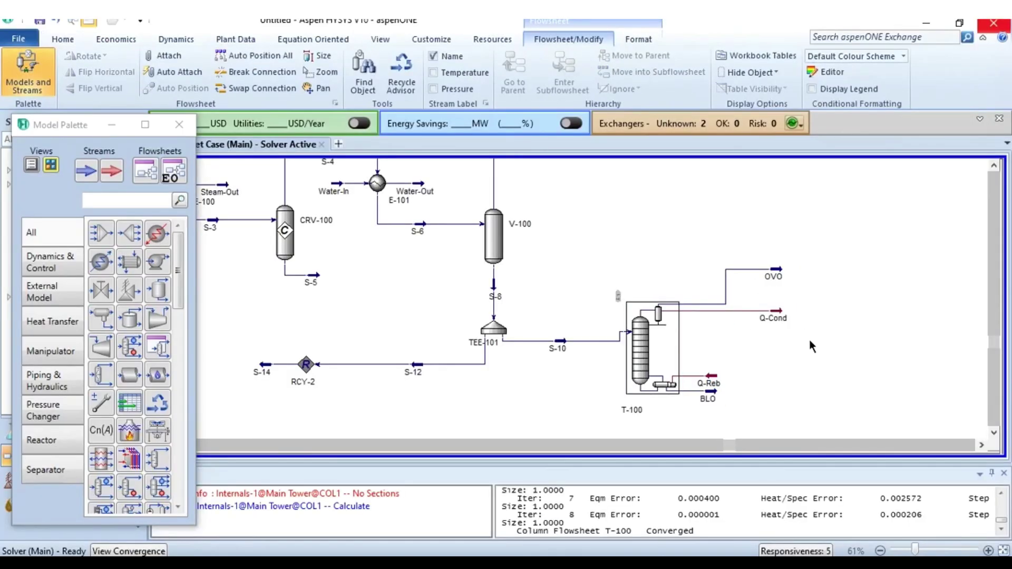
{"action": "left_click_drag", "start_coordinate": [709, 376], "coordinate": [764, 397]}
{"action": "scroll", "coordinate": [853, 384], "scroll_direction": "left", "scroll_amount": 3}
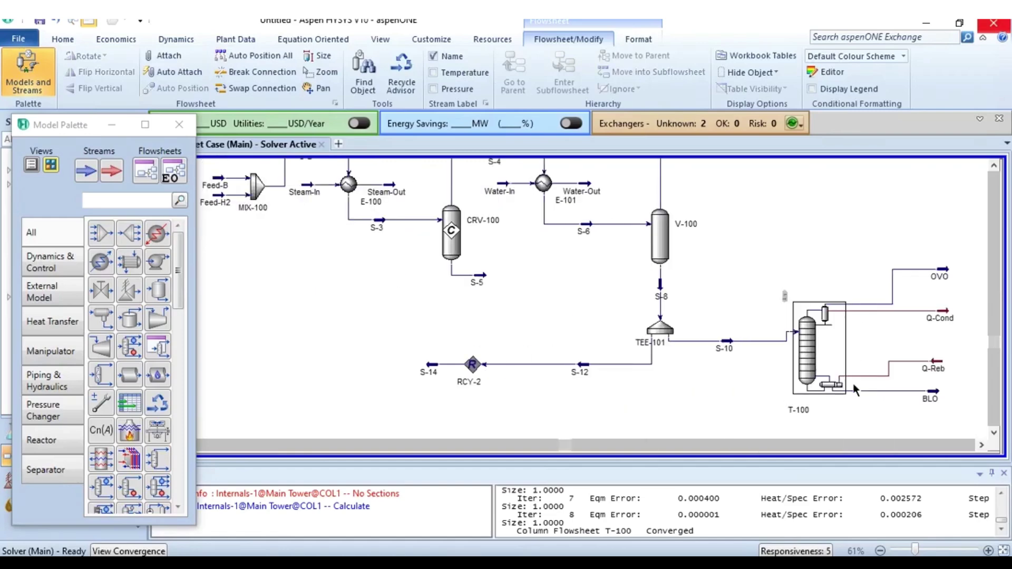
{"action": "left_click_drag", "start_coordinate": [795, 362], "coordinate": [796, 375]}
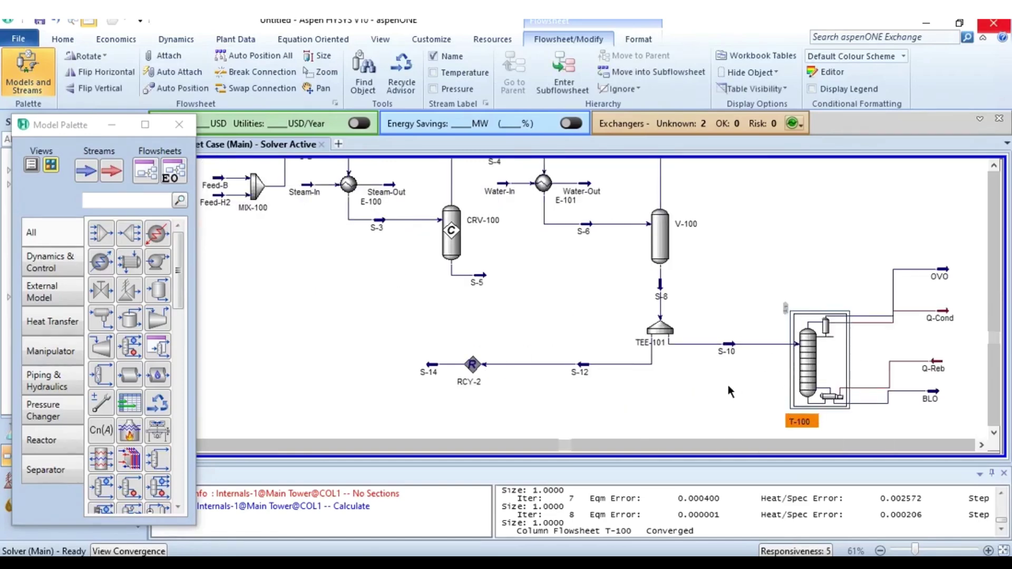
{"action": "left_click_drag", "start_coordinate": [943, 318], "coordinate": [947, 332]}
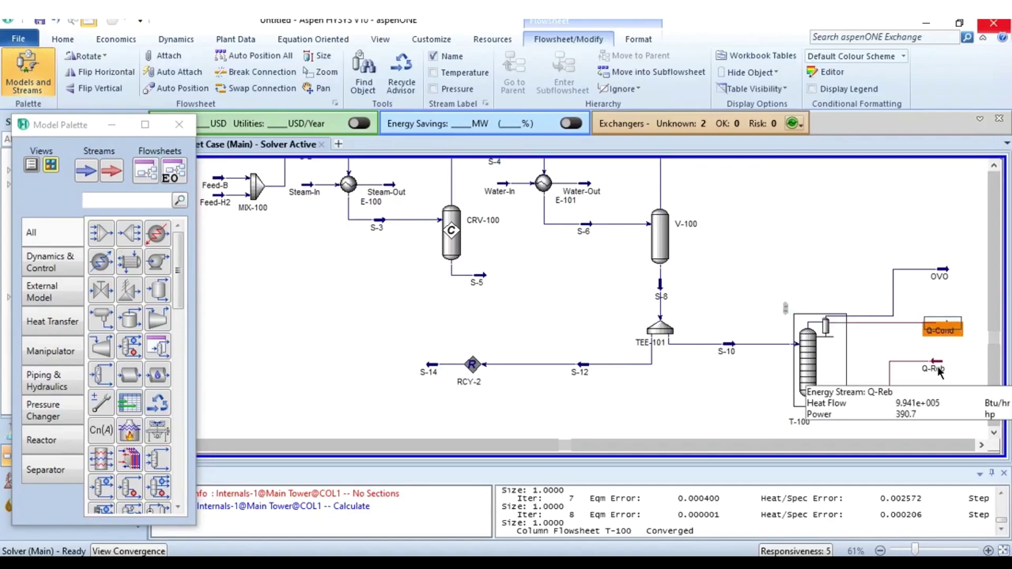
{"action": "left_click", "coordinate": [865, 345]}
Connect recycle streams S-11 and S-14 as additional inlets of mixer MIX-100 and close its window.
{"action": "scroll", "coordinate": [864, 345], "scroll_direction": "left", "scroll_amount": 2}
{"action": "scroll", "coordinate": [864, 345], "scroll_direction": "up", "scroll_amount": 1}
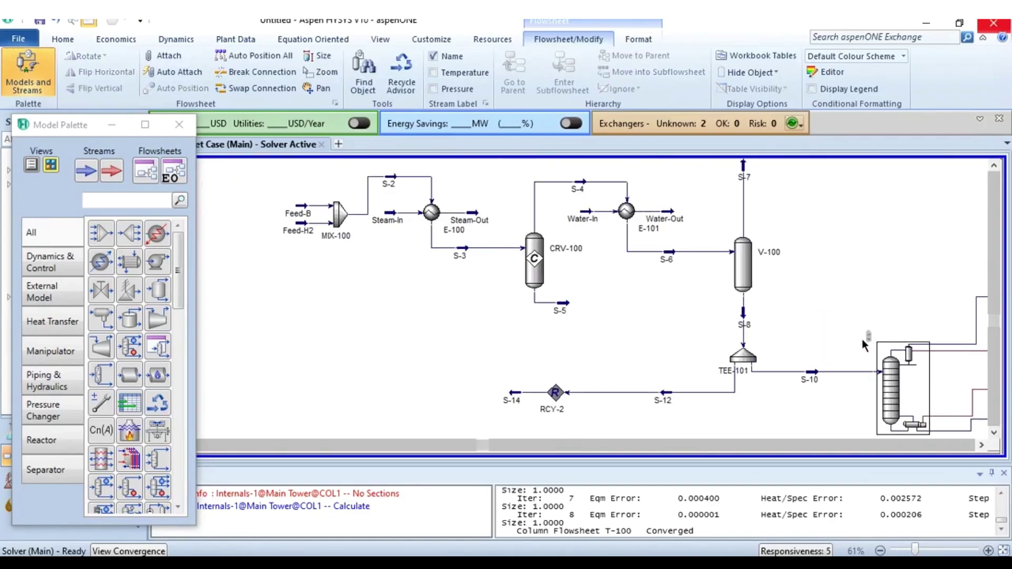
{"action": "scroll", "coordinate": [865, 345], "scroll_direction": "left", "scroll_amount": 2}
{"action": "double_click", "coordinate": [423, 221]}
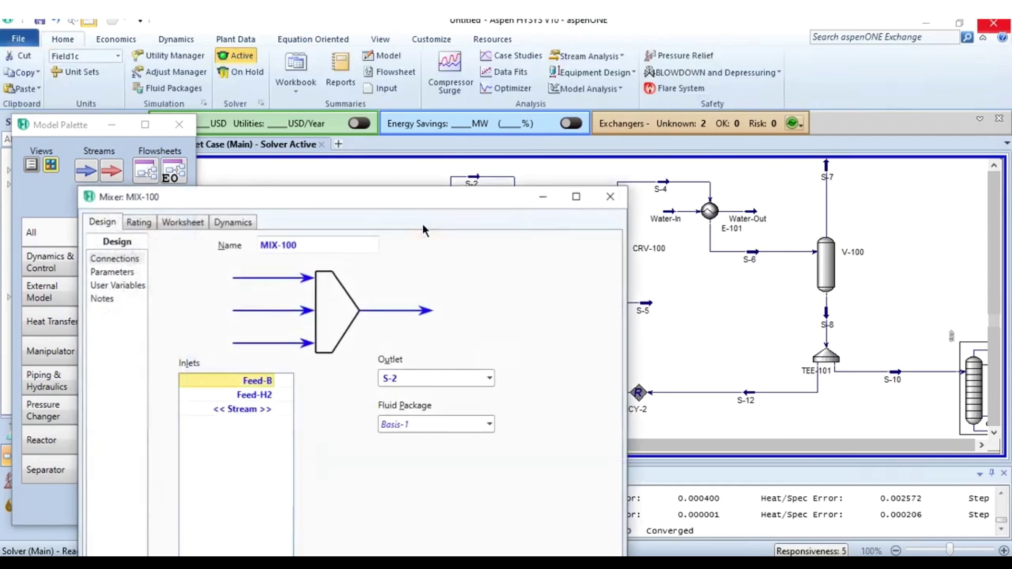
{"action": "left_click_drag", "start_coordinate": [362, 197], "coordinate": [260, 102]}
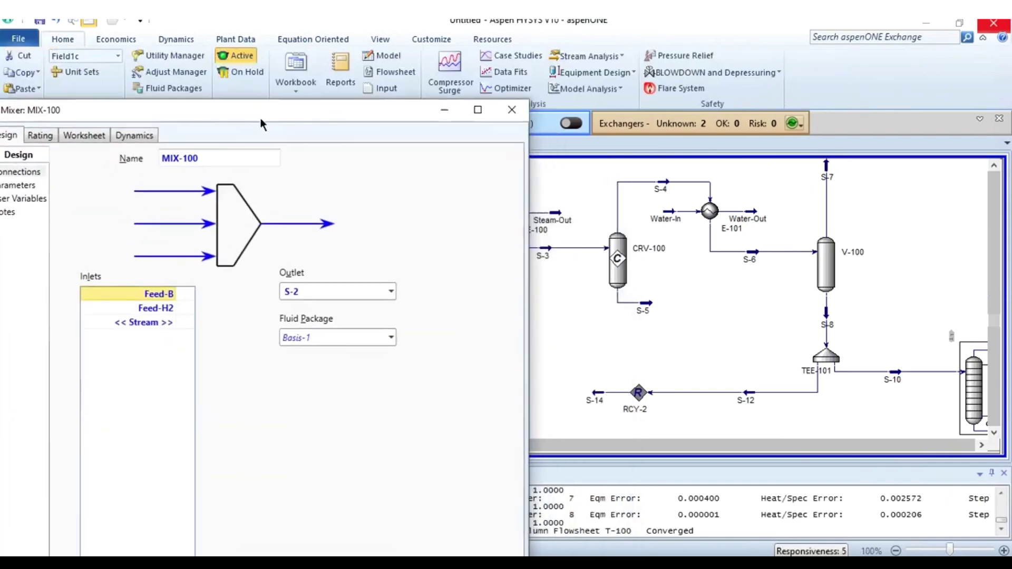
{"action": "left_click", "coordinate": [168, 314]}
{"action": "left_click", "coordinate": [43, 396]}
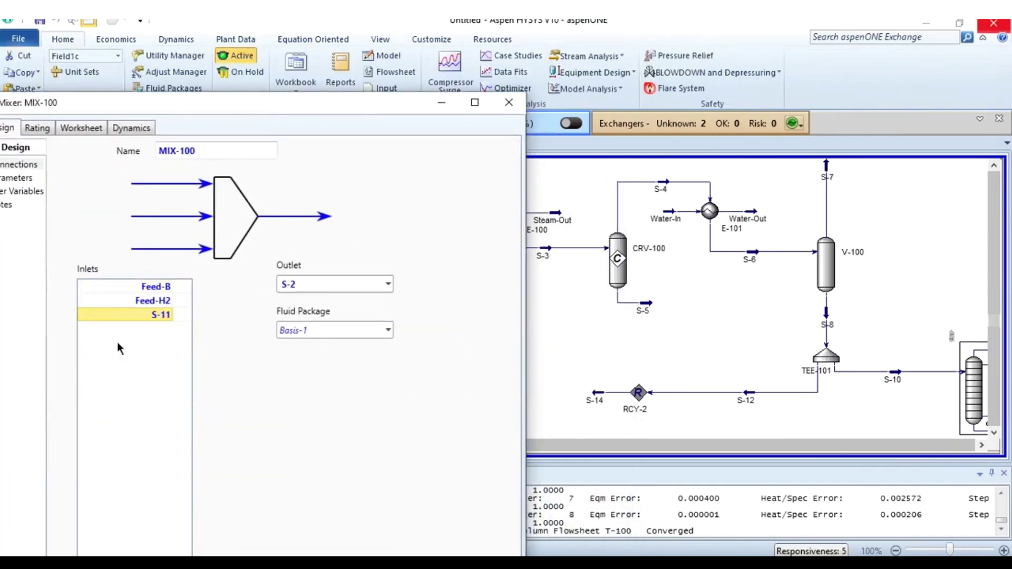
{"action": "left_click", "coordinate": [170, 330]}
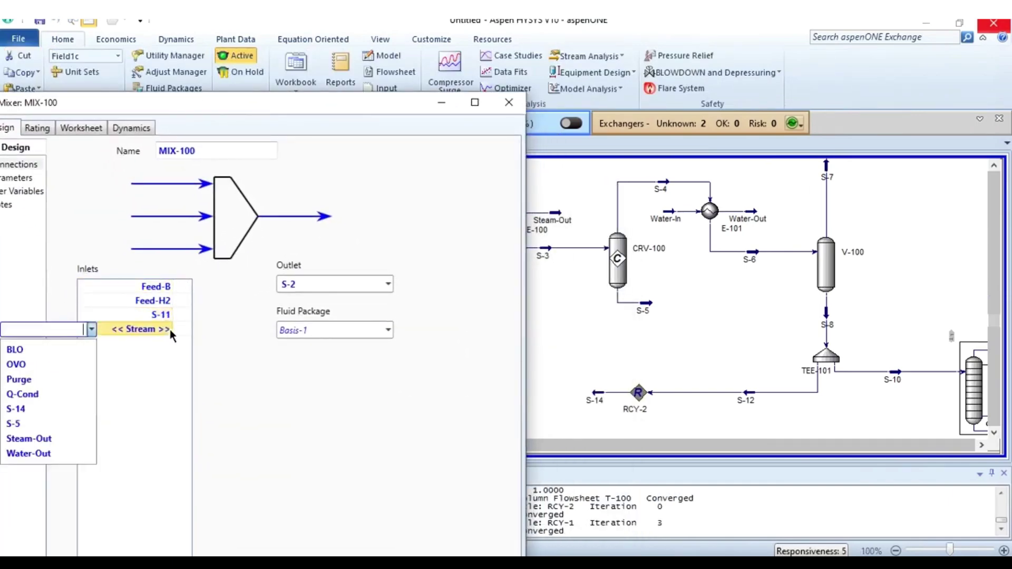
{"action": "left_click", "coordinate": [29, 406]}
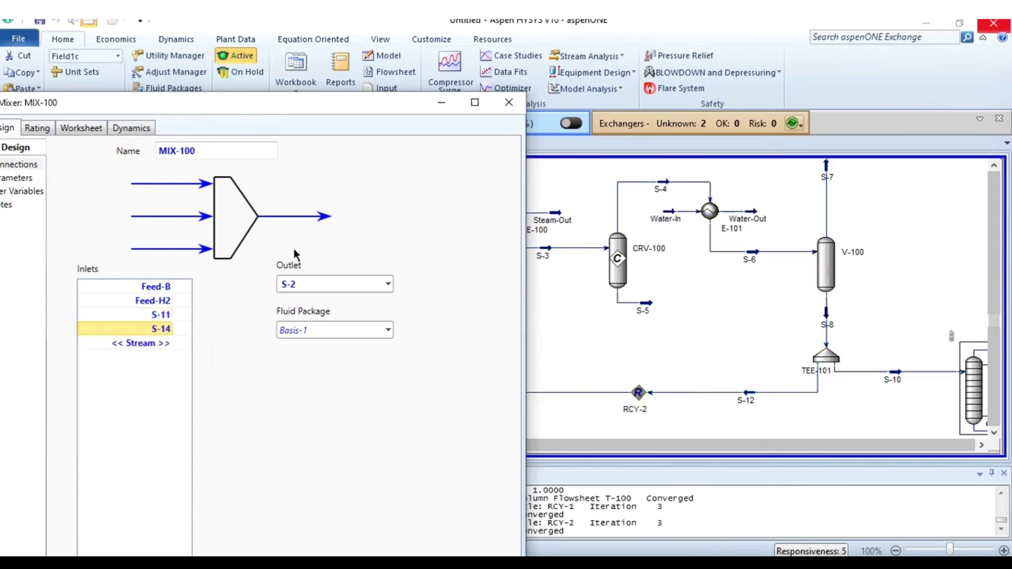
{"action": "left_click", "coordinate": [522, 102]}
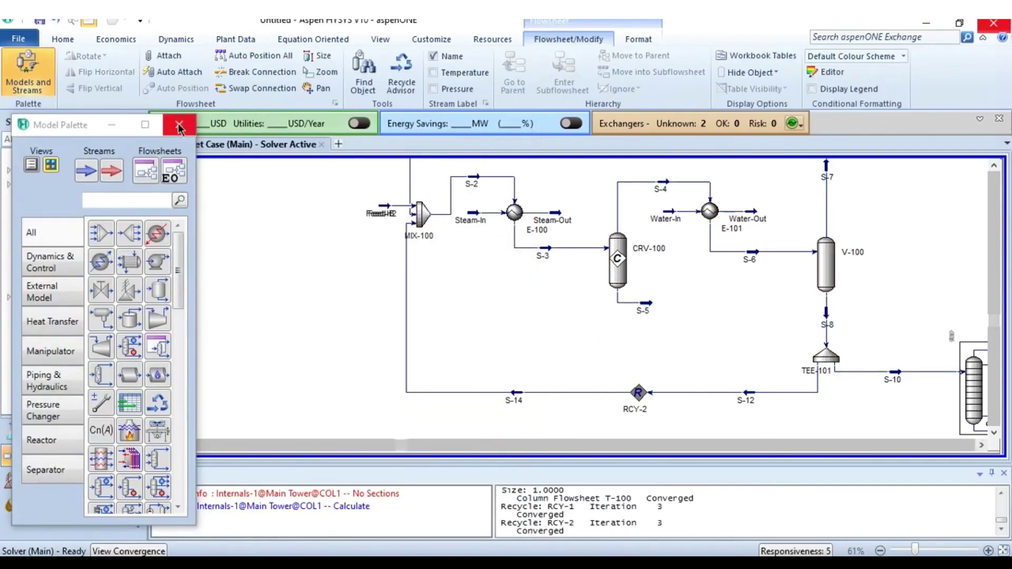
Close the Model Palette and move the Feed-H2 stream away from Feed-B so the two mixer feeds no longer overlap.
{"action": "left_click", "coordinate": [179, 125]}
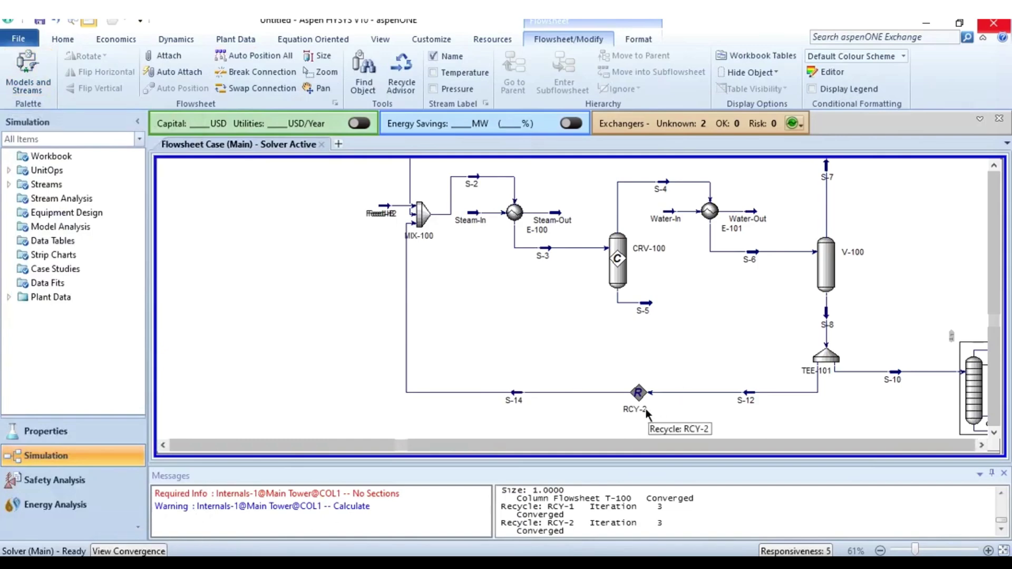
{"action": "scroll", "coordinate": [649, 362], "scroll_direction": "up", "scroll_amount": 5}
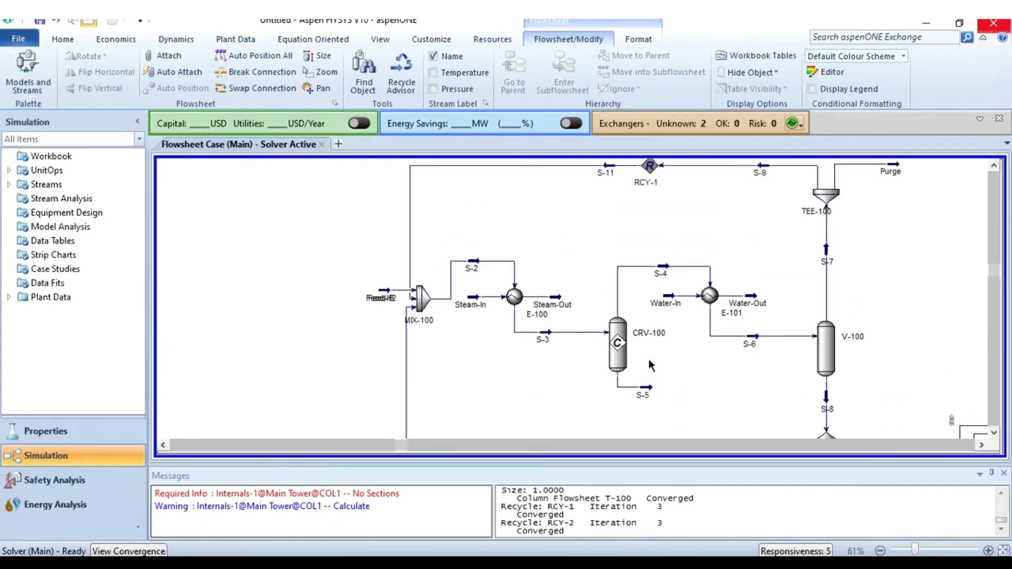
{"action": "scroll", "coordinate": [648, 359], "scroll_direction": "down", "scroll_amount": 5}
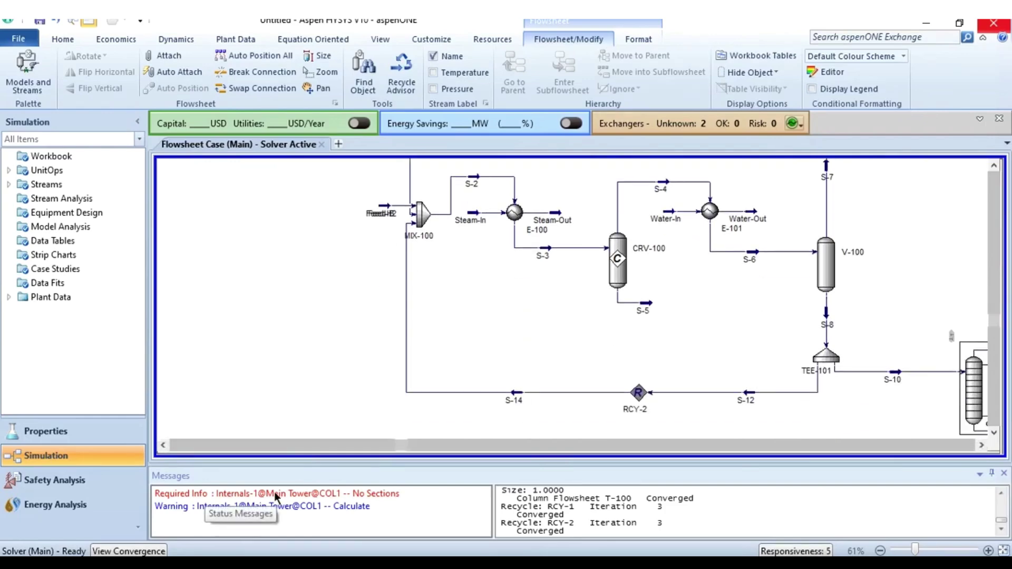
{"action": "left_click", "coordinate": [384, 206]}
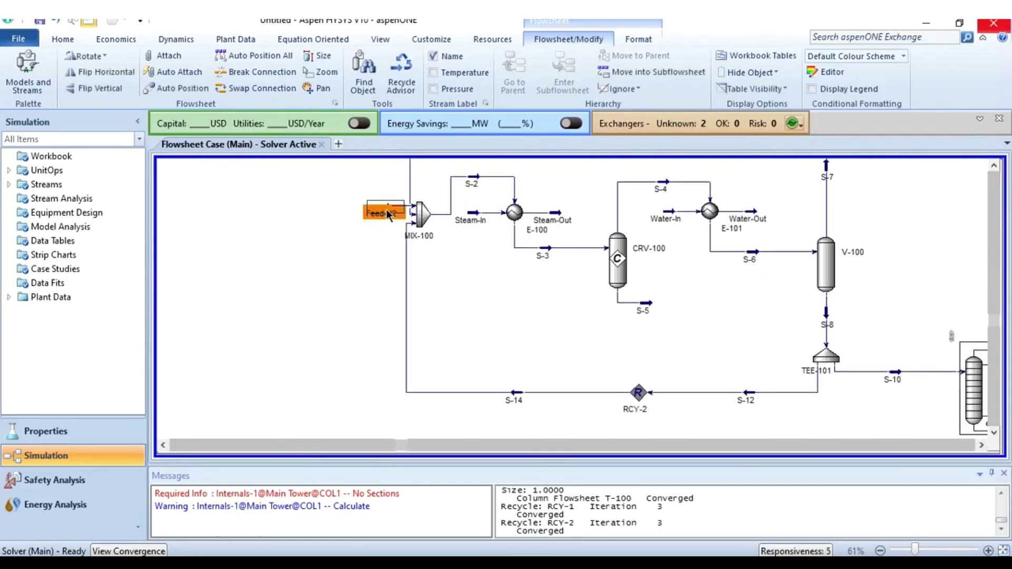
{"action": "left_click_drag", "start_coordinate": [384, 206], "coordinate": [332, 234]}
{"action": "left_click", "coordinate": [313, 279]}
Review the conditions, stream compositions and performance summary of column T-100, close its window and view the whole flowsheet.
{"action": "scroll", "coordinate": [313, 279], "scroll_direction": "right", "scroll_amount": 5}
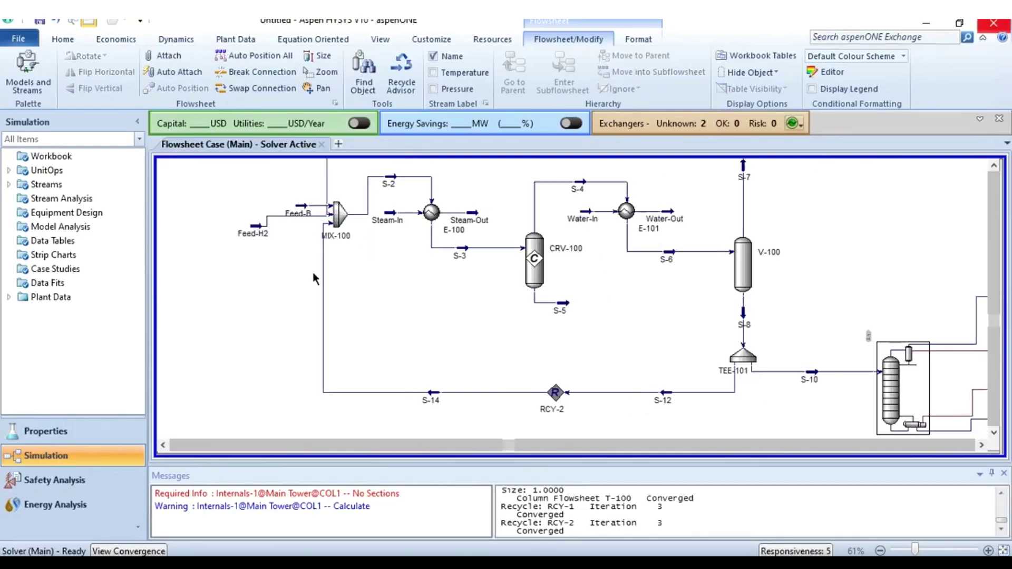
{"action": "double_click", "coordinate": [650, 369]}
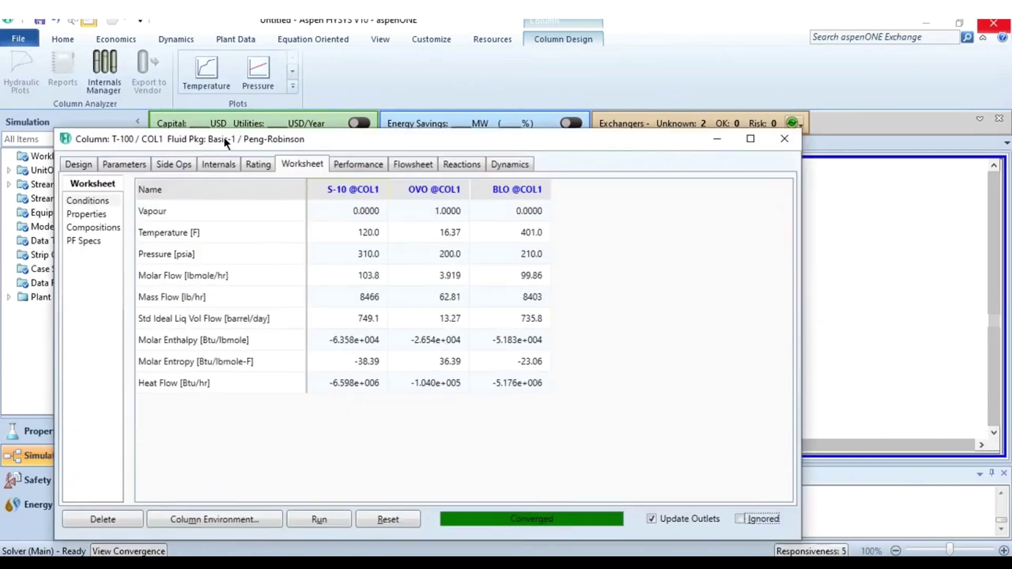
{"action": "left_click", "coordinate": [83, 188]}
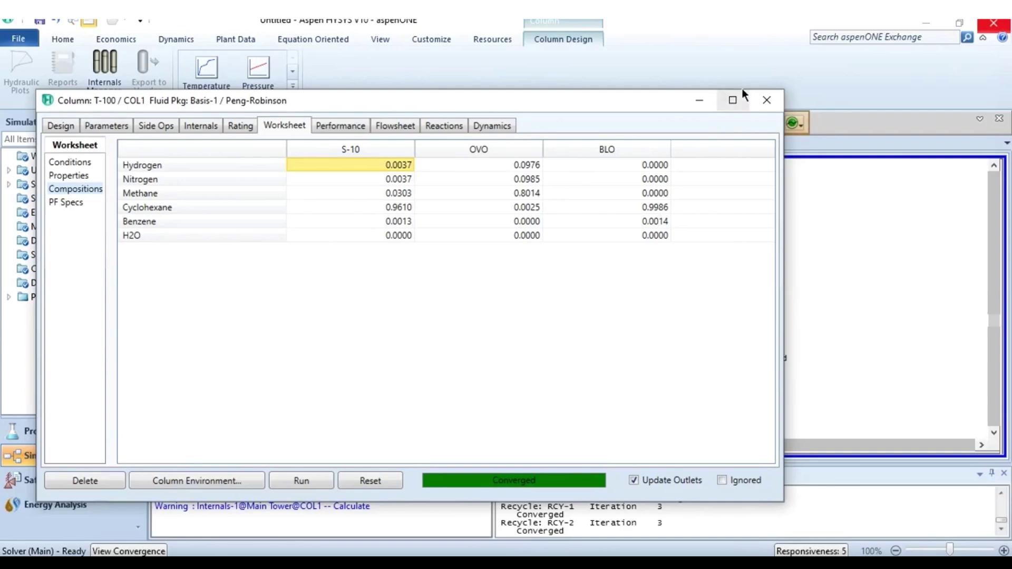
{"action": "left_click", "coordinate": [319, 129]}
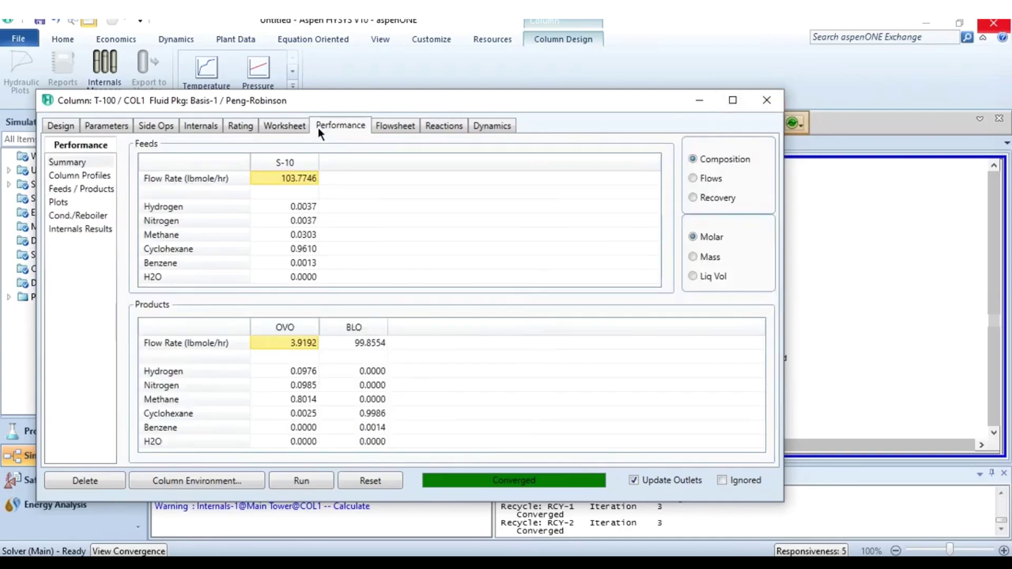
{"action": "left_click", "coordinate": [766, 100]}
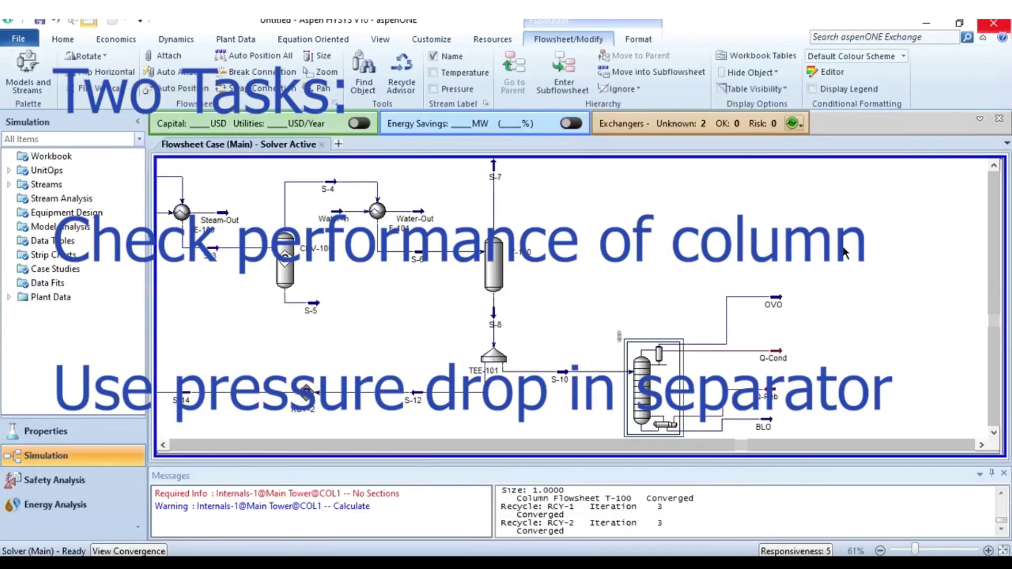
{"action": "left_click", "coordinate": [844, 253]}
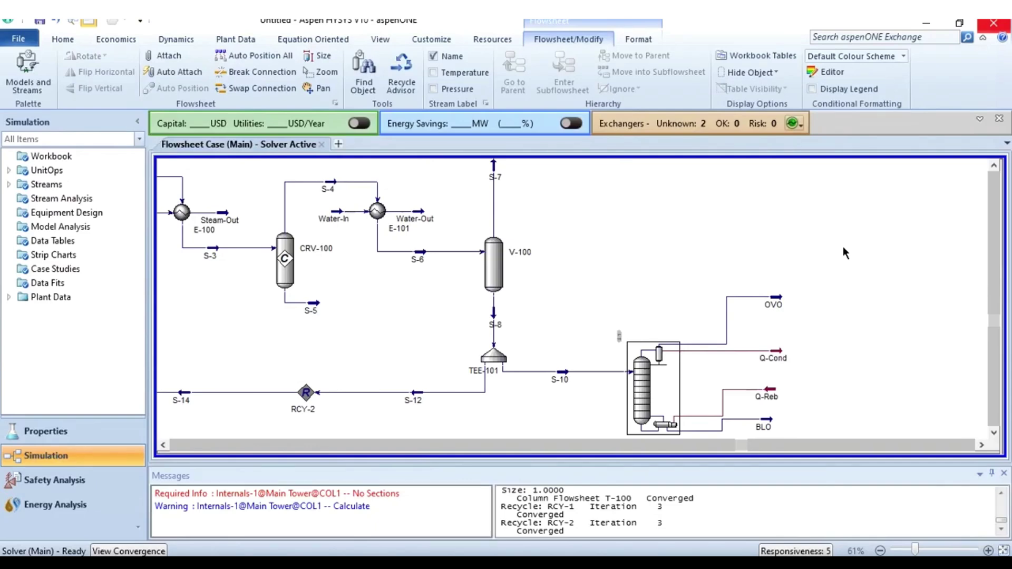
{"action": "scroll", "coordinate": [842, 246], "scroll_direction": "down", "scroll_amount": 3}
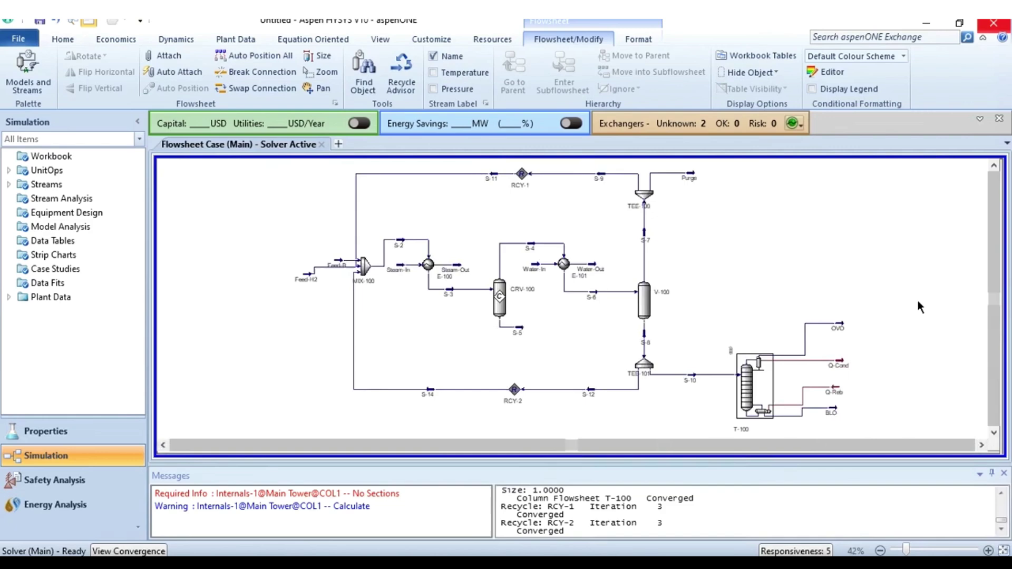